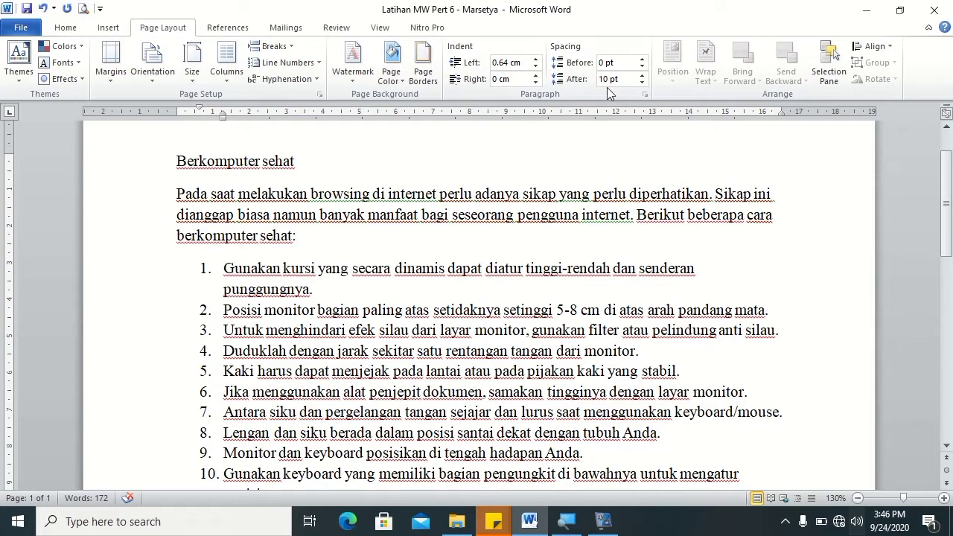
# Step: Format the title "Berkomputer sehat" as bold, centered, 14 pt text
pyautogui.tripleClick(297, 164)
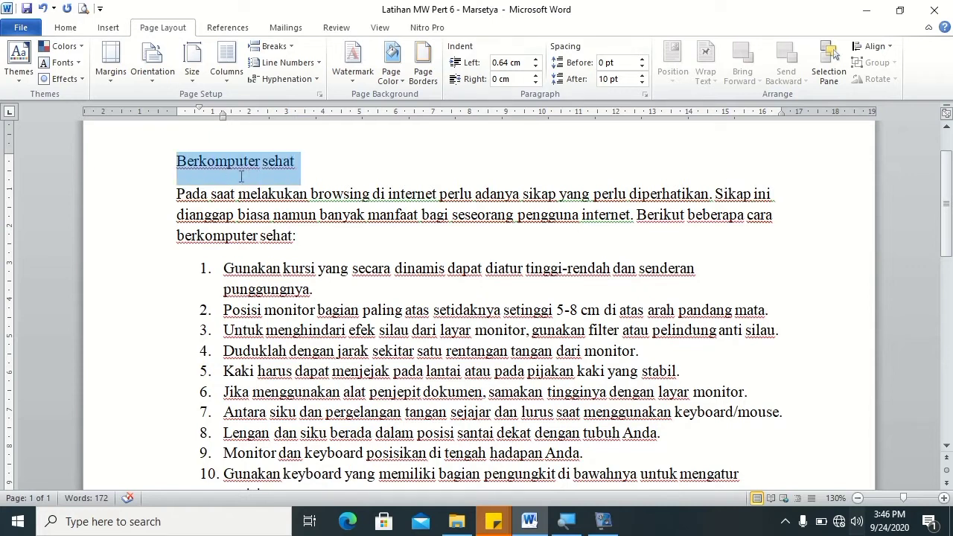
pyautogui.click(74, 28)
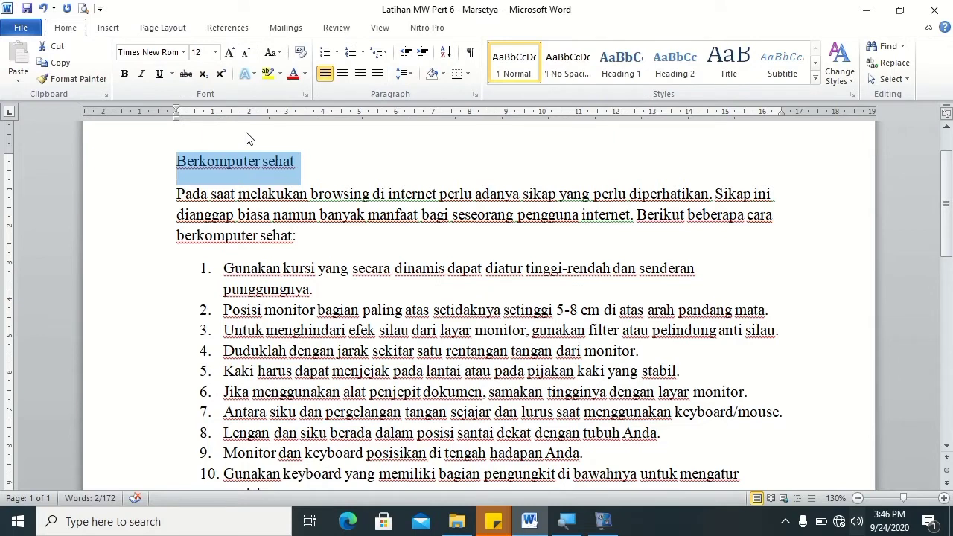
pyautogui.hotkey('ctrl', 'b')
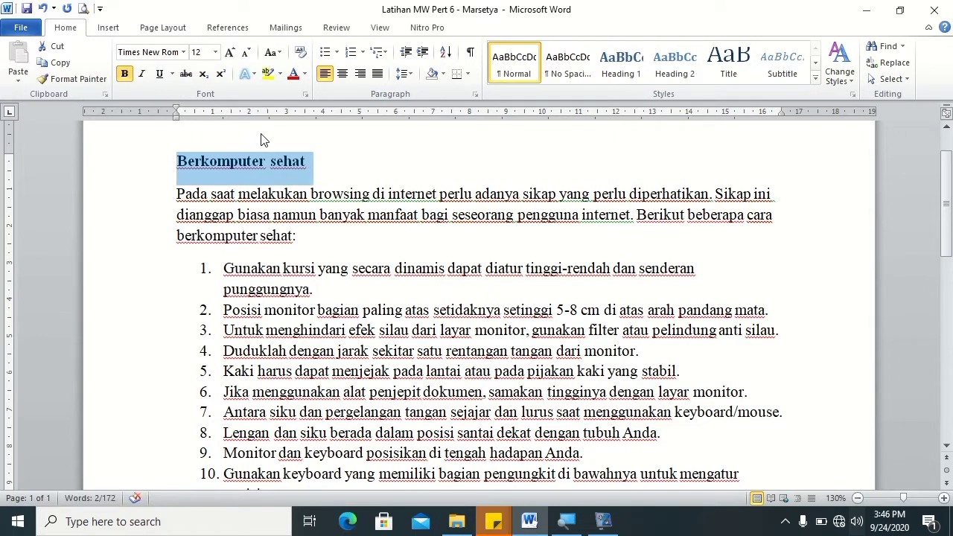
pyautogui.hotkey('ctrl', 'e')
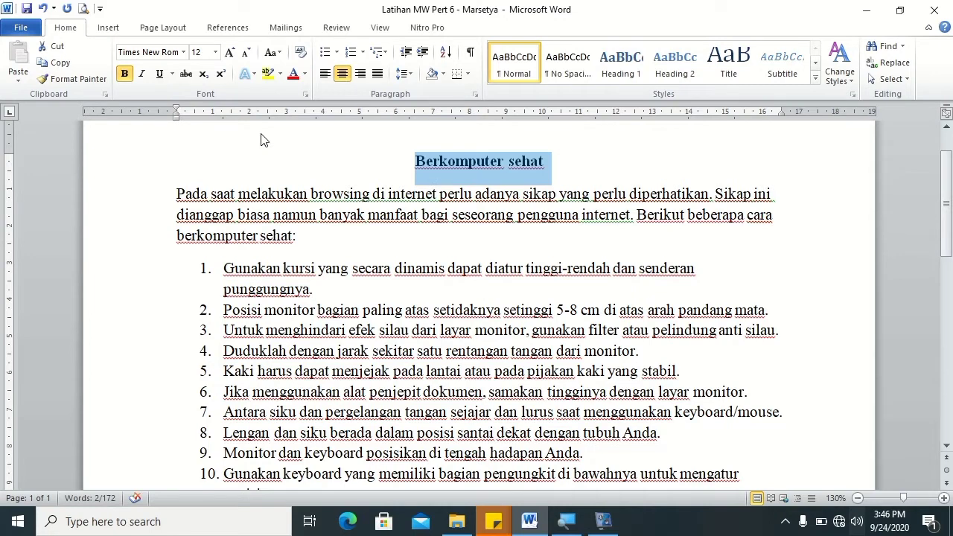
pyautogui.click(207, 53)
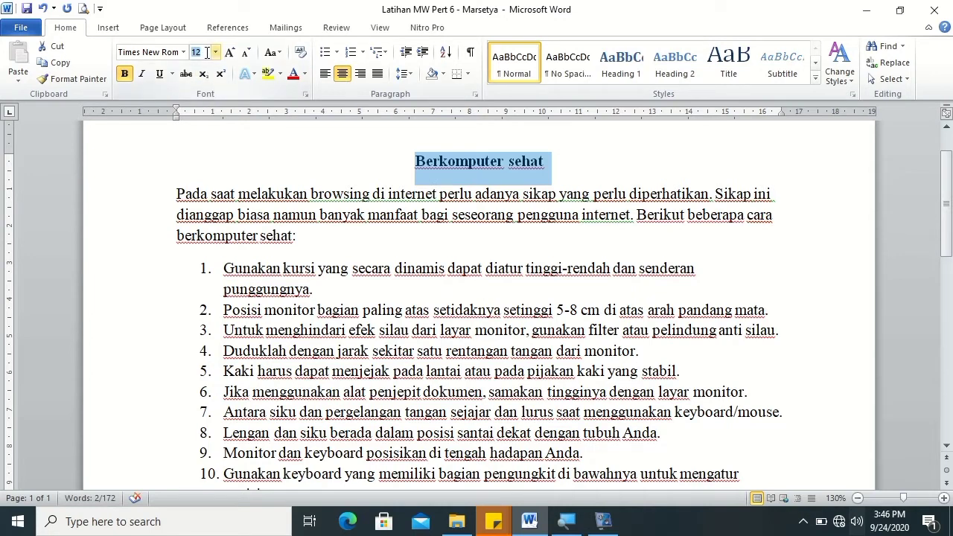
pyautogui.press('Return')
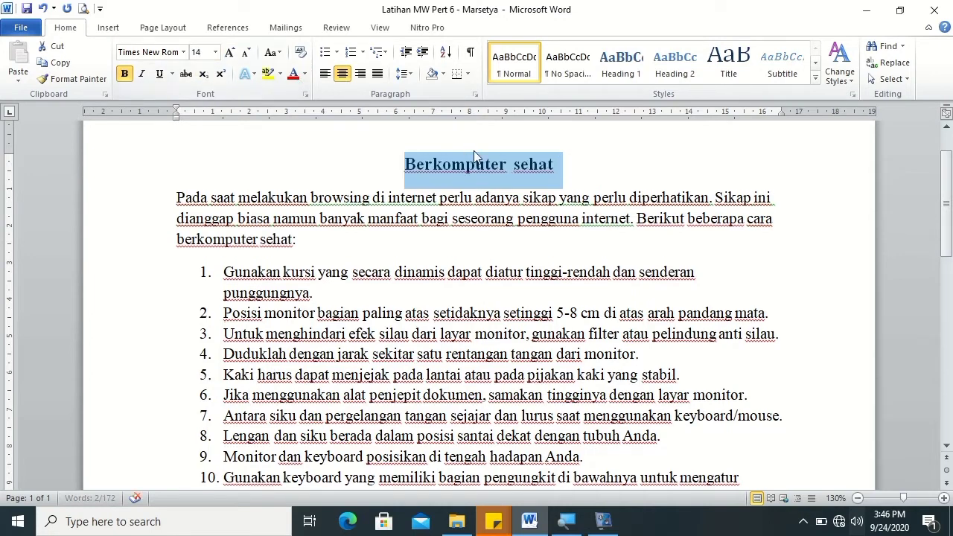
pyautogui.click(224, 198)
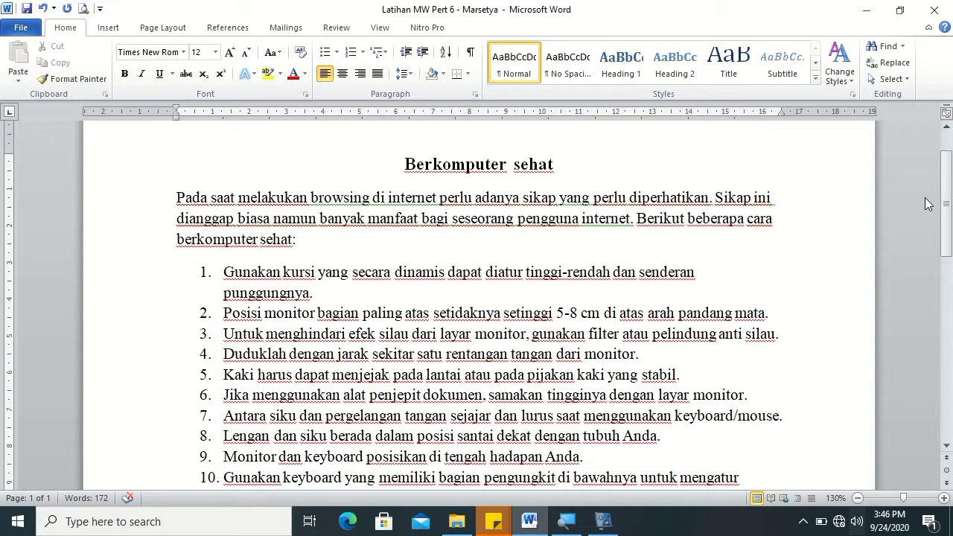
# Step: Capitalize the second word of the title so it reads "Berkomputer Sehat"
pyautogui.click(512, 165)
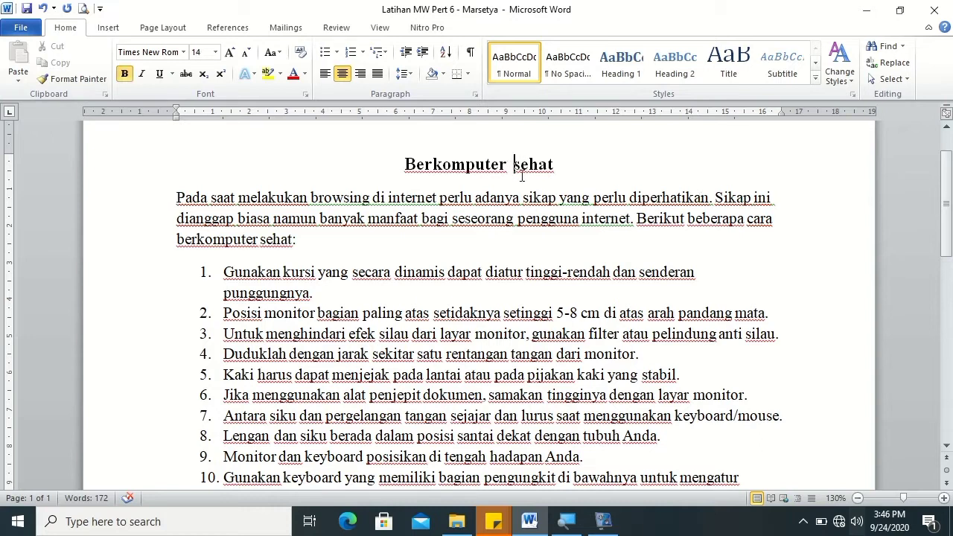
pyautogui.press('BackSpace')
pyautogui.hotkey('shift', 'Right')
pyautogui.write('S')
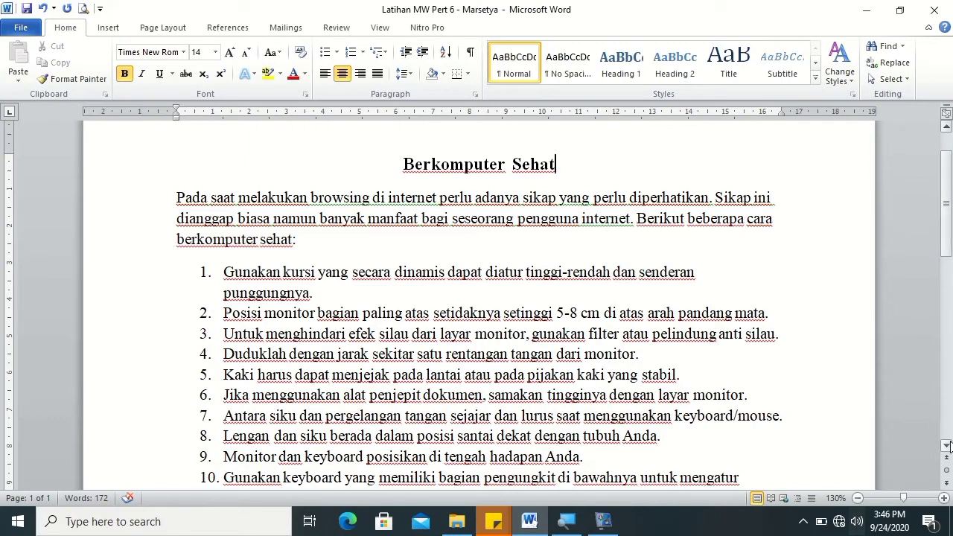
# Step: Justify all the body text, from the introductory paragraph through the end of numbered item 11
pyautogui.click(946, 446)
pyautogui.click(946, 445)
pyautogui.click(946, 445)
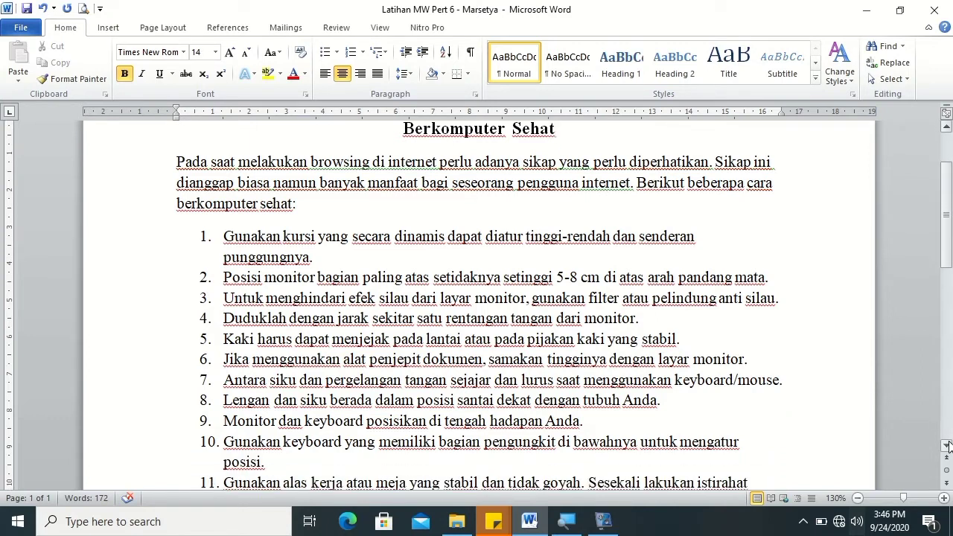
pyautogui.click(946, 445)
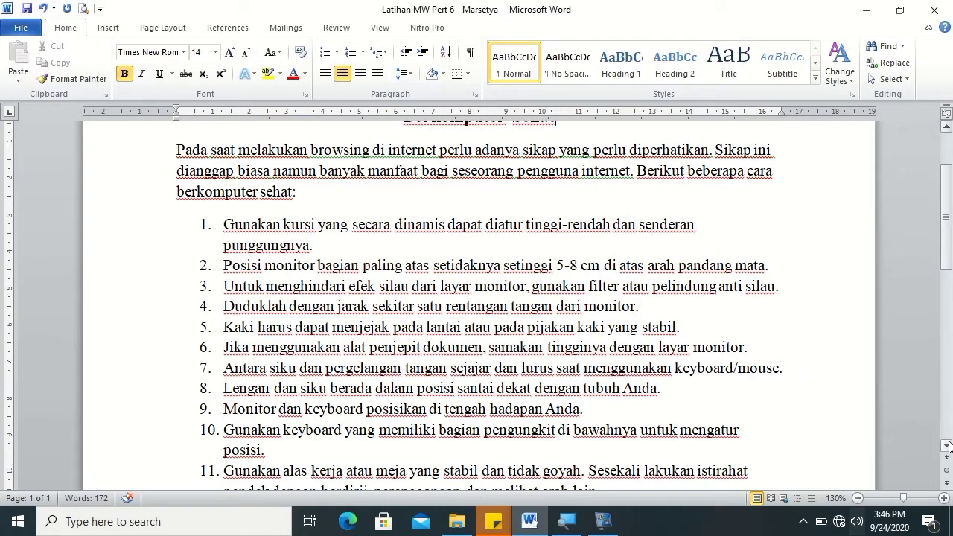
pyautogui.click(946, 445)
pyautogui.click(946, 445)
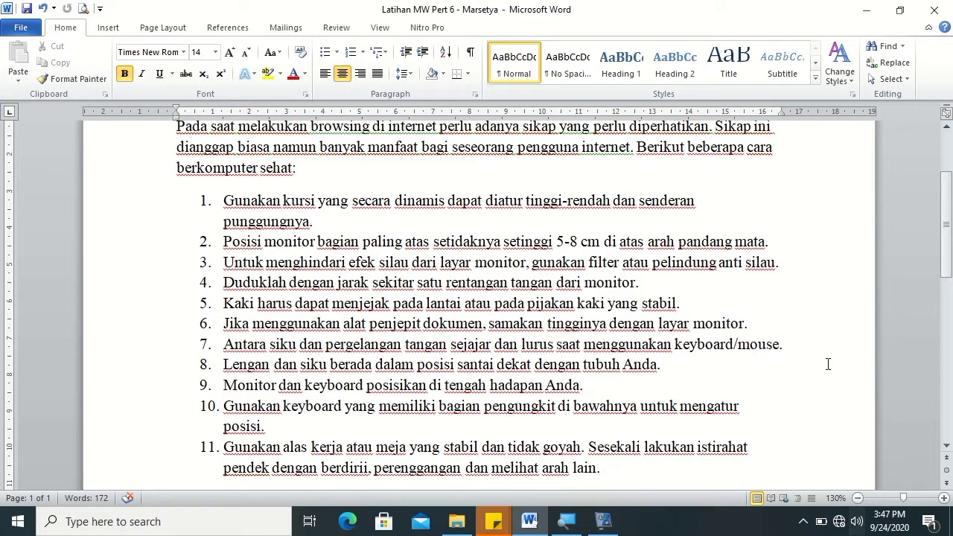
pyautogui.scroll(1, 692, 279)
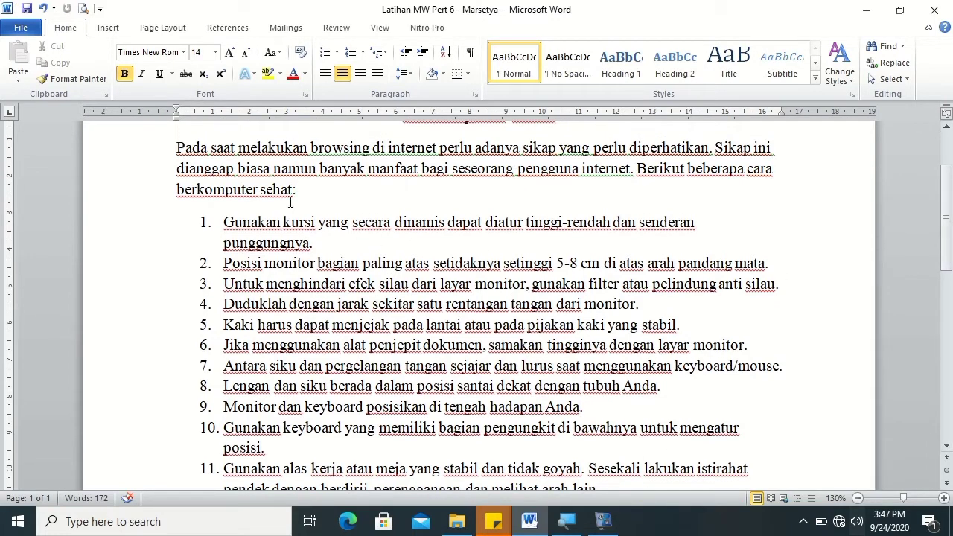
pyautogui.click(176, 148)
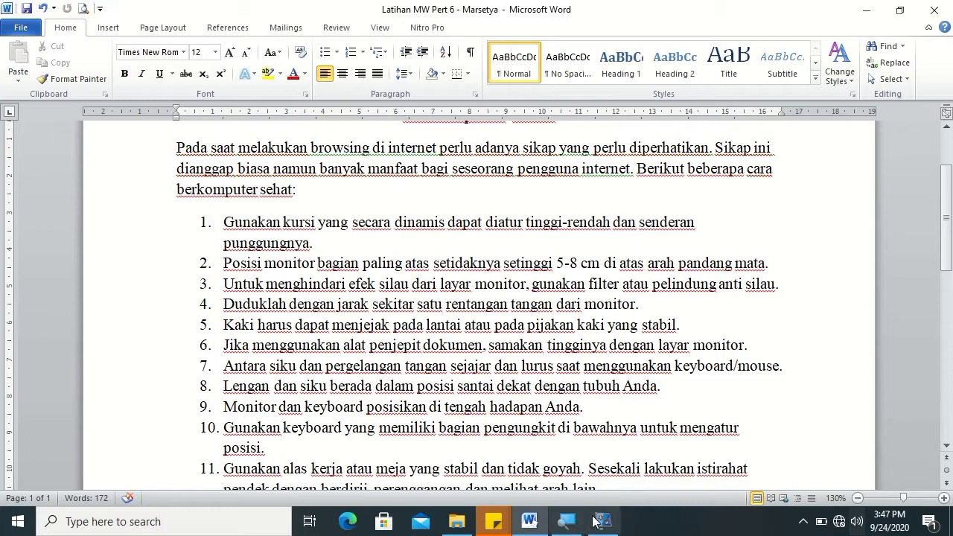
pyautogui.scroll(-2, 945, 251)
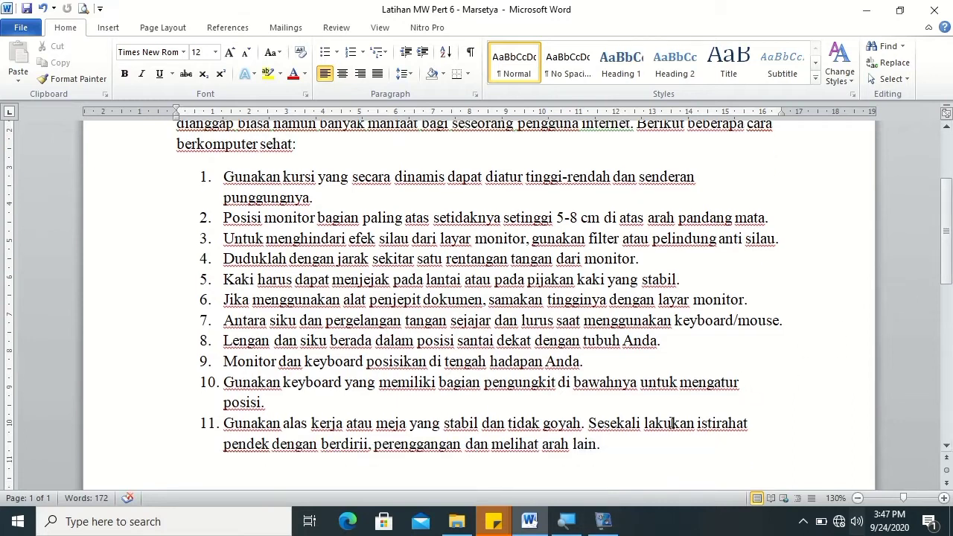
pyautogui.keyDown('shift'); pyautogui.click(606, 449); pyautogui.keyUp('shift')
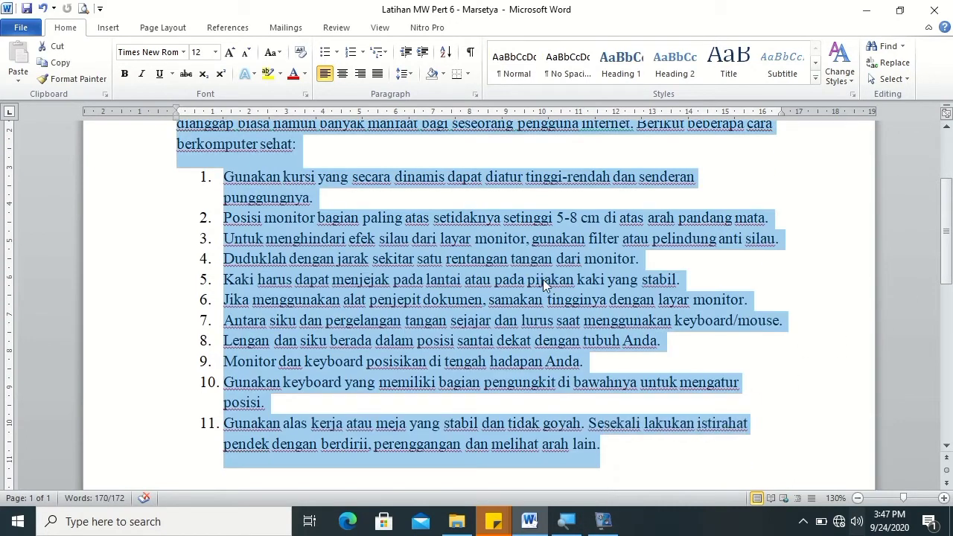
pyautogui.click(377, 76)
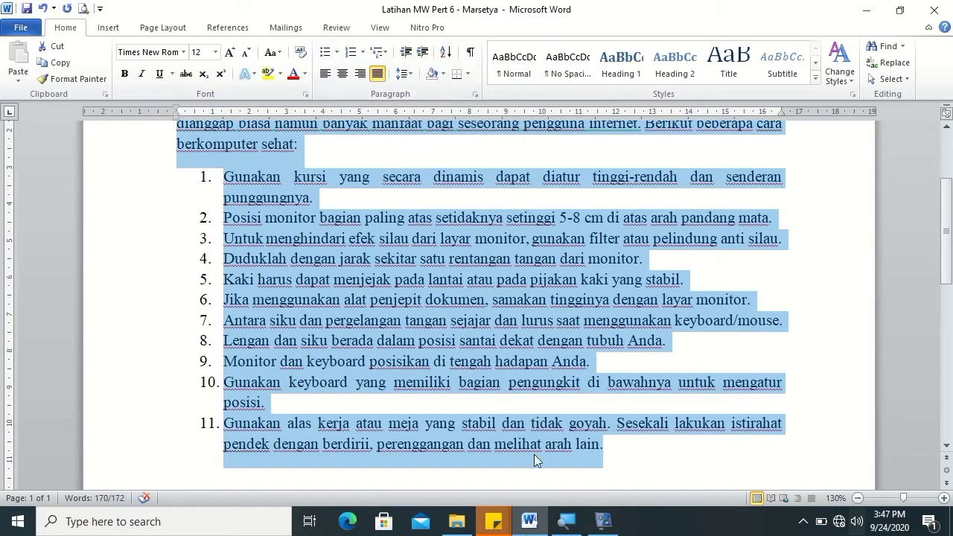
pyautogui.click(744, 299)
# Step: Remove the space after paragraphs throughout the whole document and set its line spacing to 1.5
pyautogui.moveTo(946, 240); pyautogui.dragTo(947, 214)
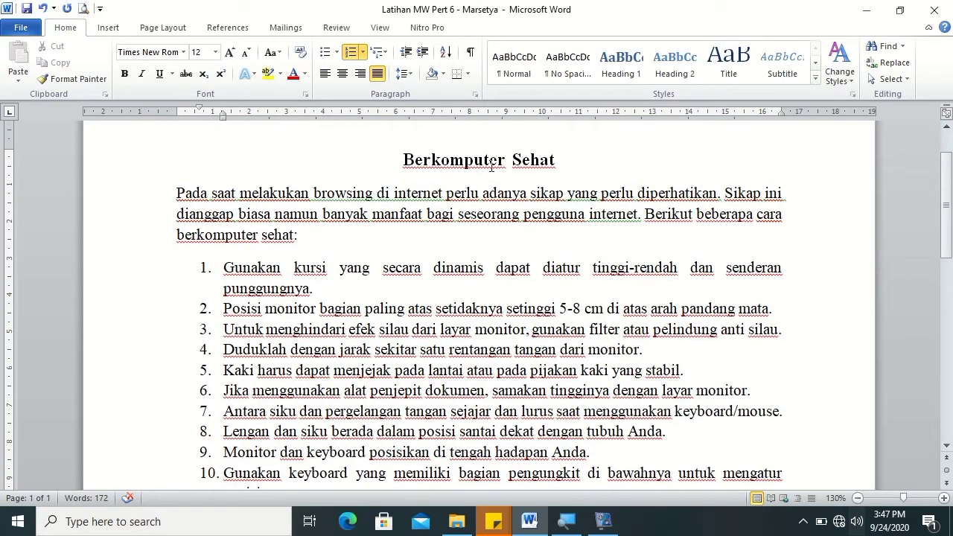
pyautogui.hotkey('ctrl', 'a')
pyautogui.click(406, 74)
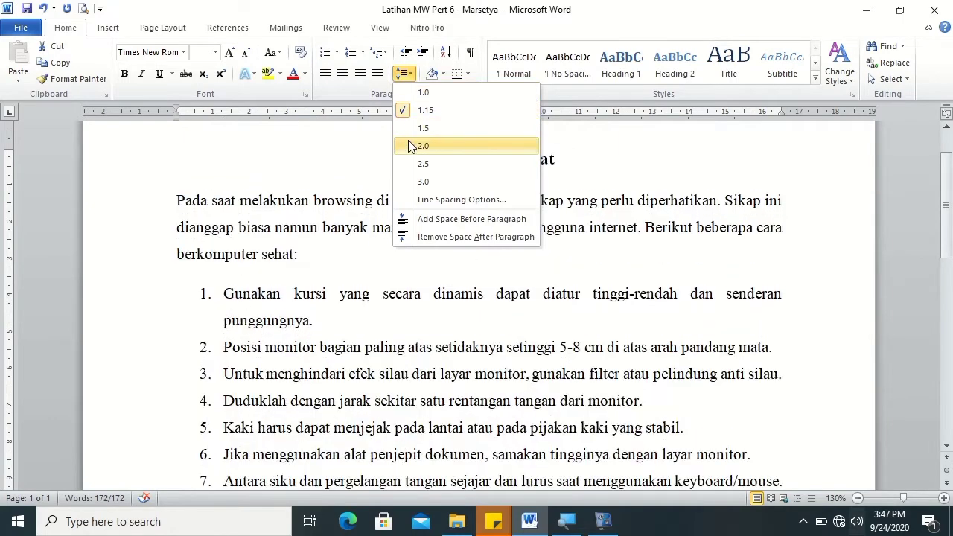
pyautogui.click(415, 236)
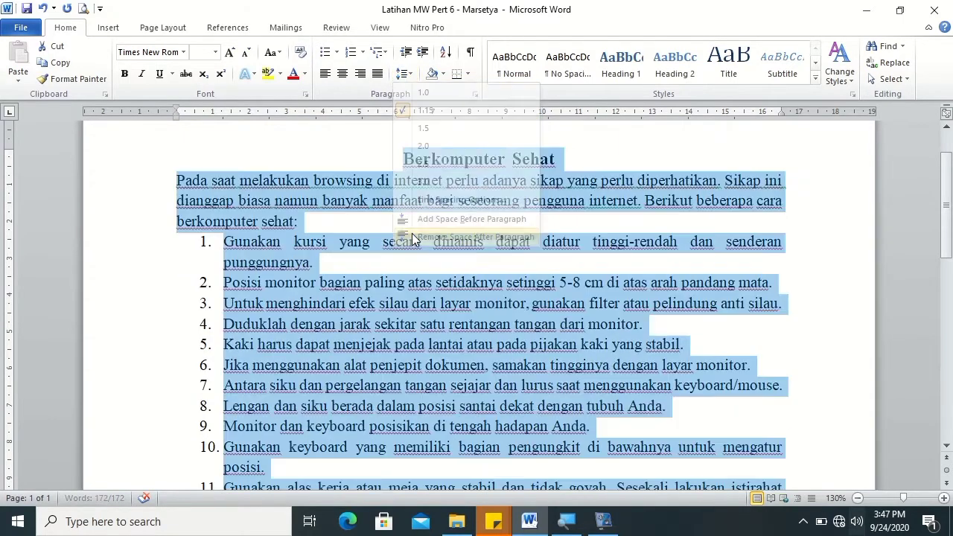
pyautogui.click(404, 73)
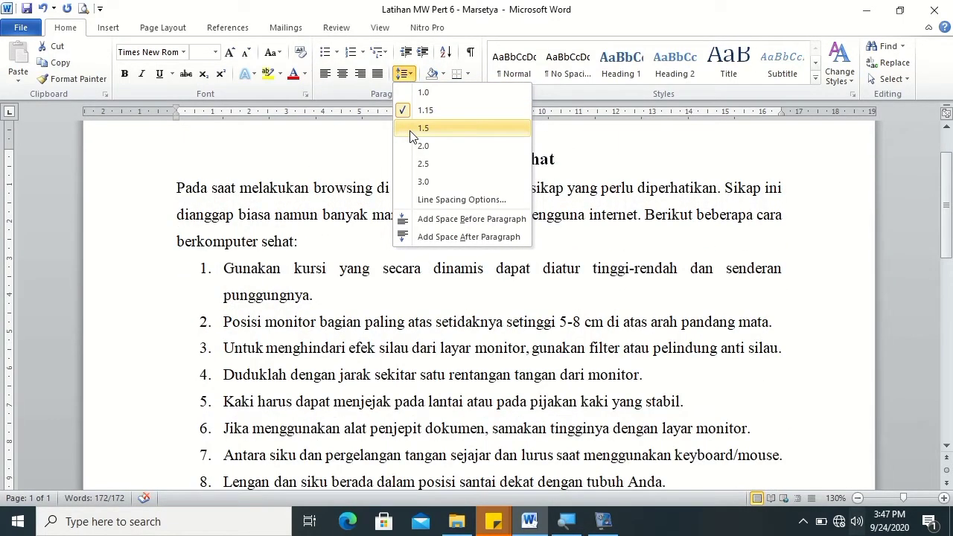
pyautogui.click(411, 131)
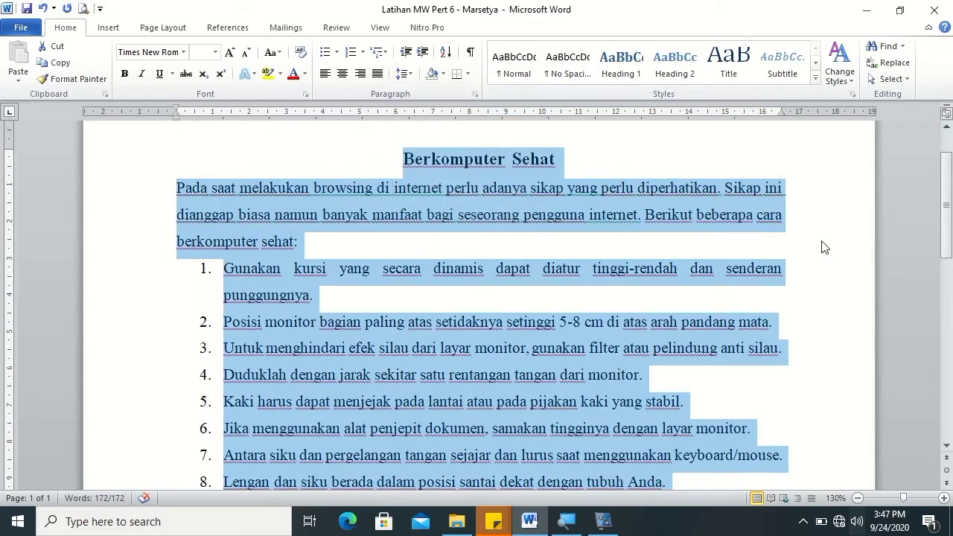
# Step: Insert an empty line between the title and the introductory paragraph
pyautogui.click(585, 170)
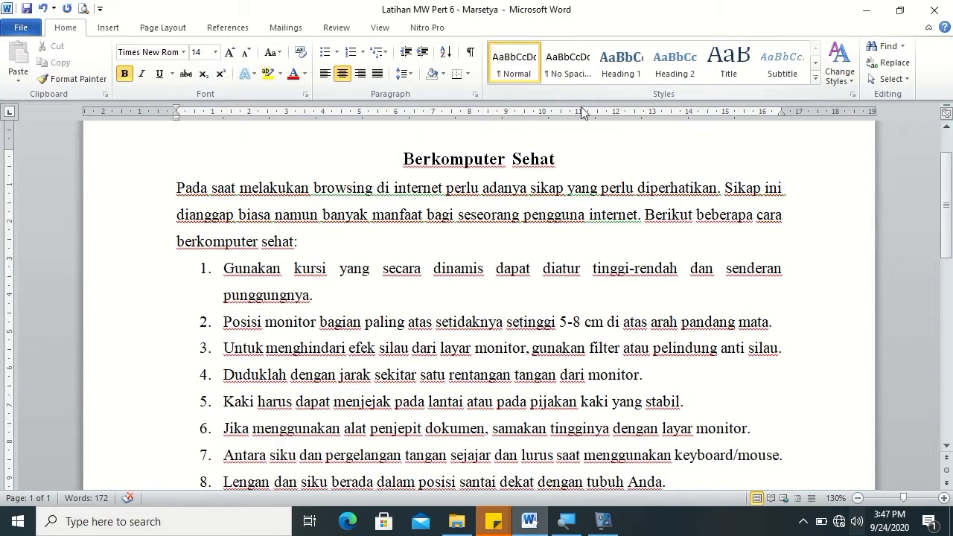
pyautogui.press('Return')
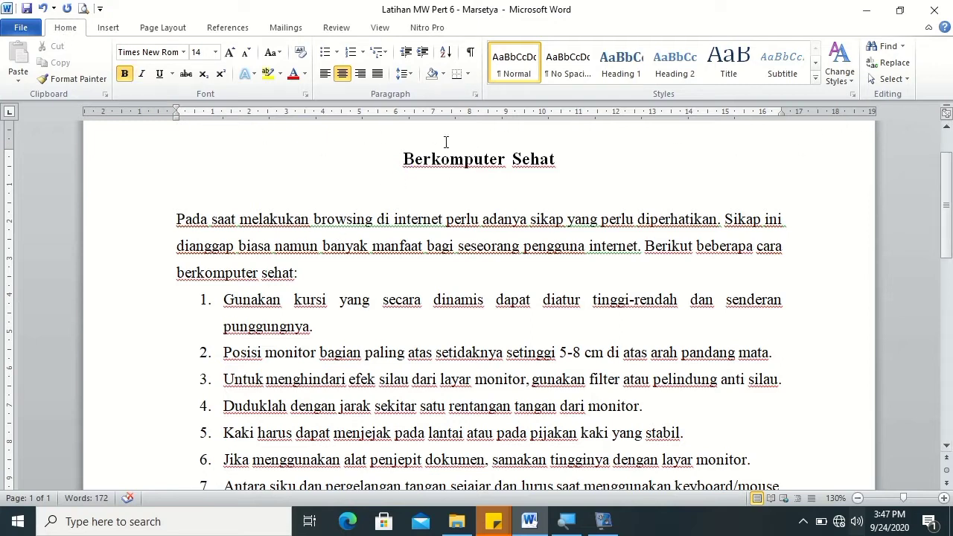
# Step: Try a bottom border on the introductory paragraph and clear it again
pyautogui.click(468, 74)
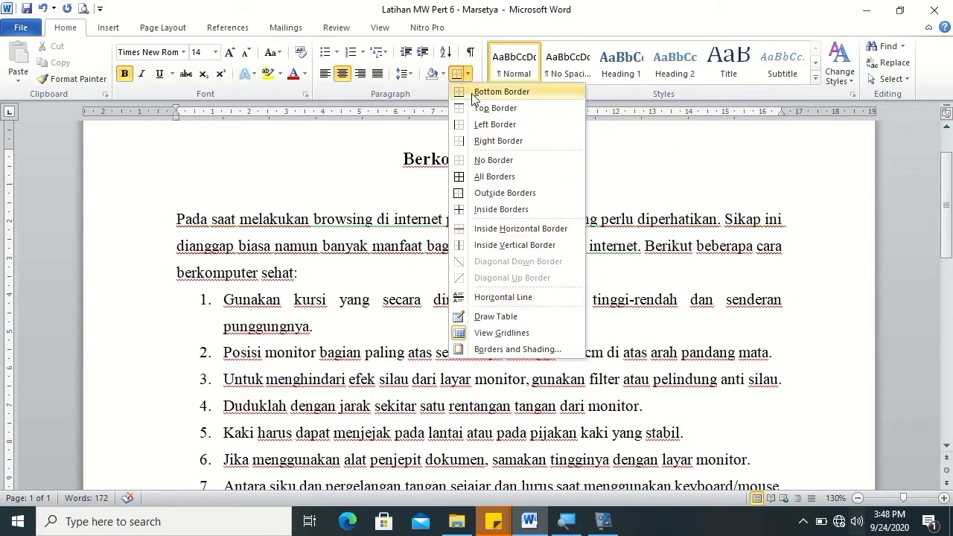
pyautogui.click(391, 219)
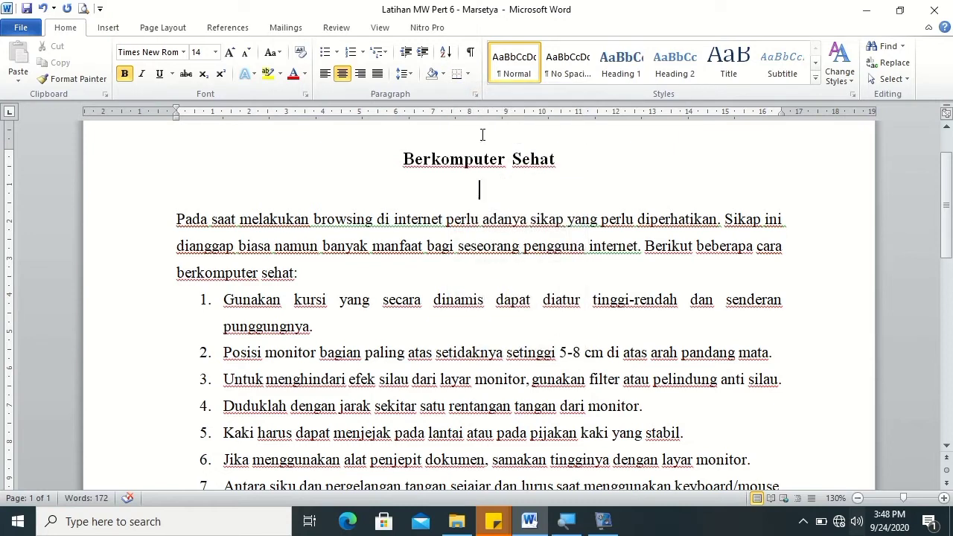
pyautogui.click(461, 228)
pyautogui.click(467, 73)
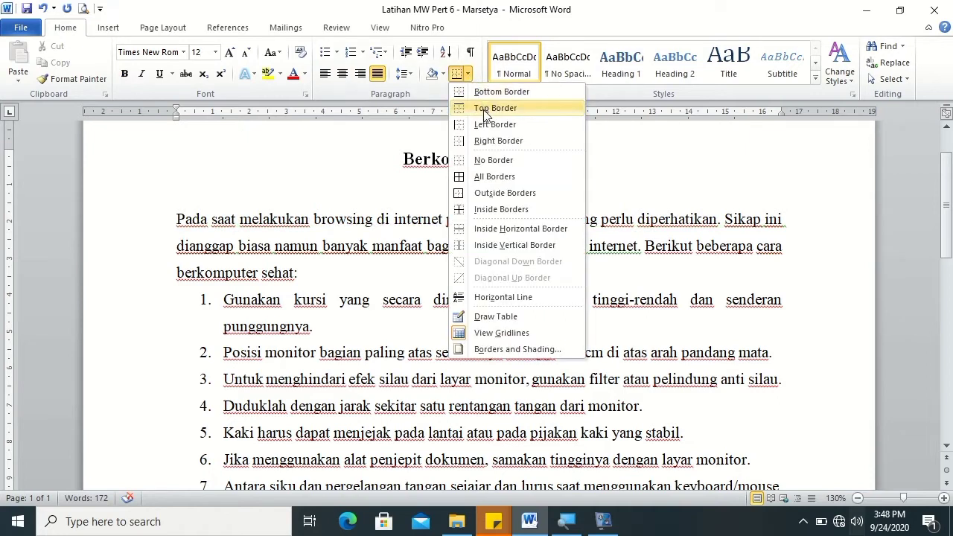
pyautogui.click(483, 93)
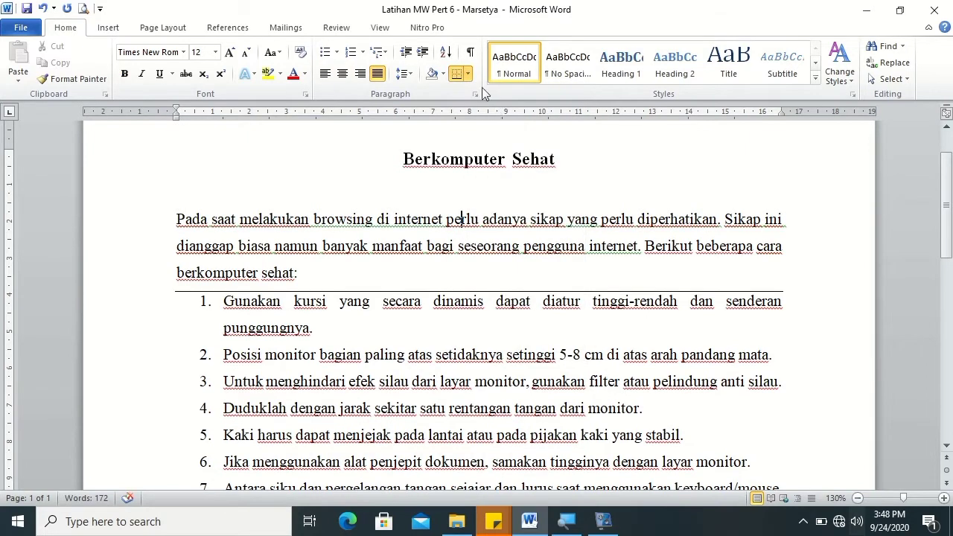
pyautogui.click(468, 74)
pyautogui.click(458, 157)
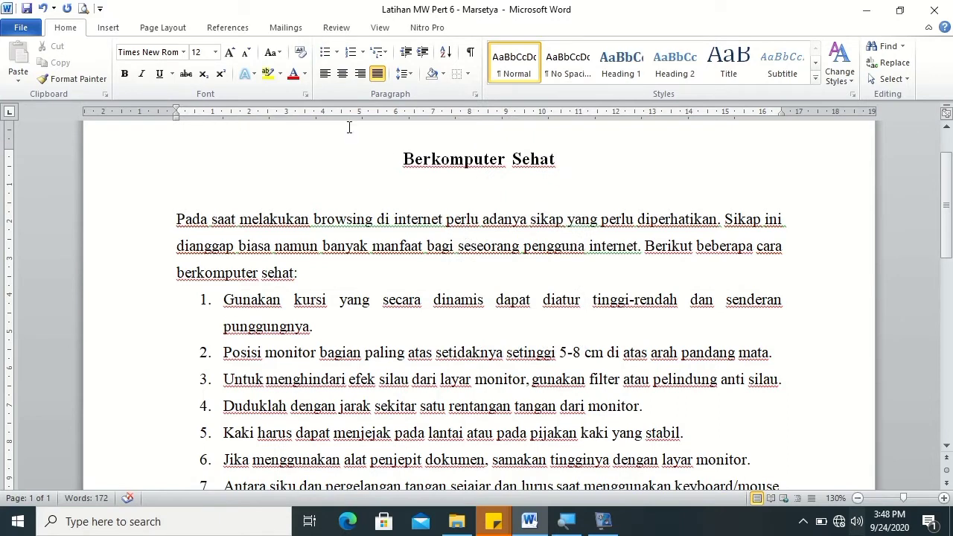
# Step: Try dotted and dashed box styles for the introductory paragraph's border and check the available line colours and widths
pyautogui.click(154, 29)
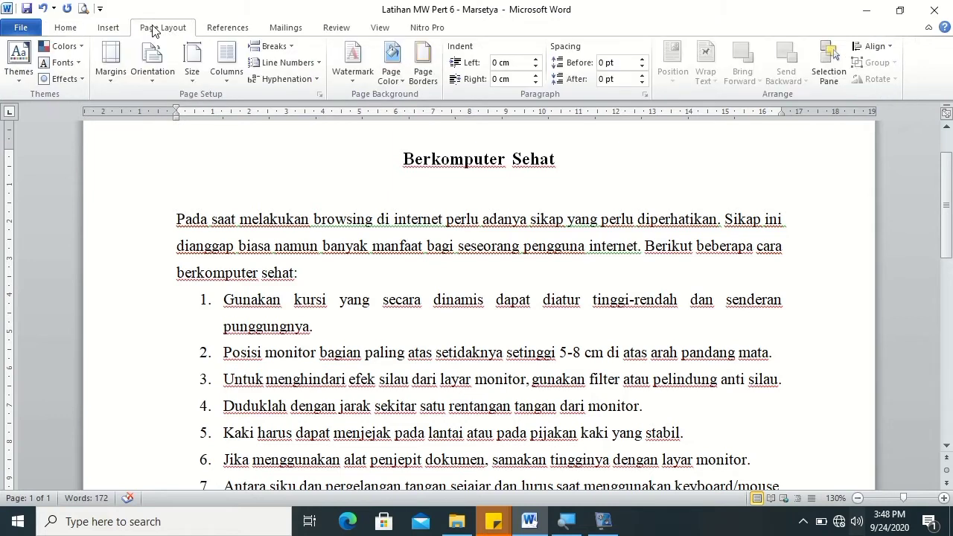
pyautogui.click(430, 73)
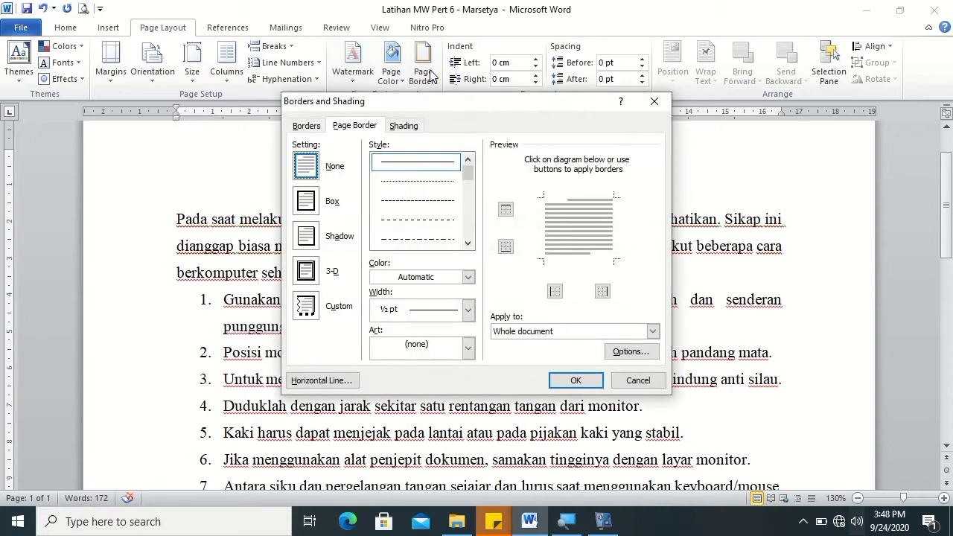
pyautogui.moveTo(436, 103)
pyautogui.mouseDown()
pyautogui.moveTo(527, 103)
pyautogui.moveTo(553, 120)
pyautogui.mouseUp()
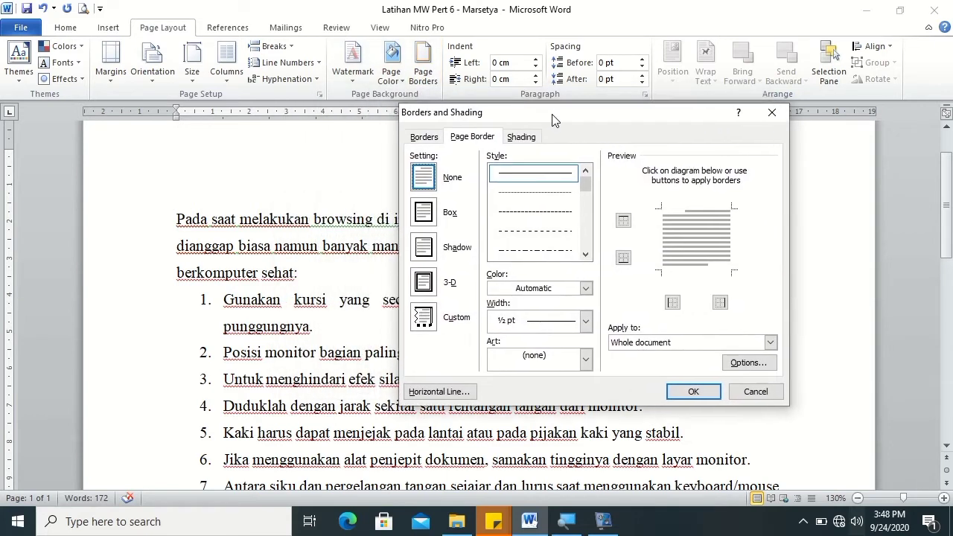
pyautogui.click(421, 138)
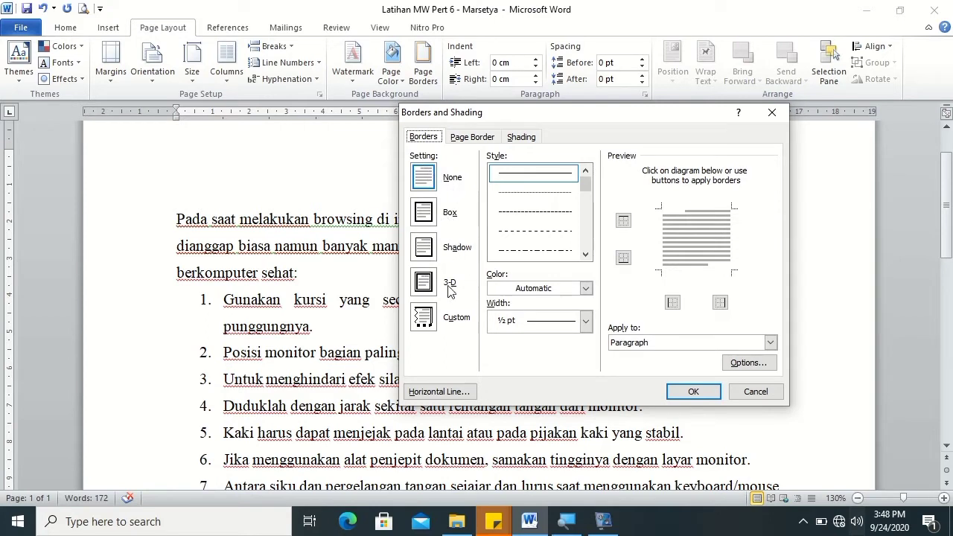
pyautogui.click(539, 183)
pyautogui.click(536, 194)
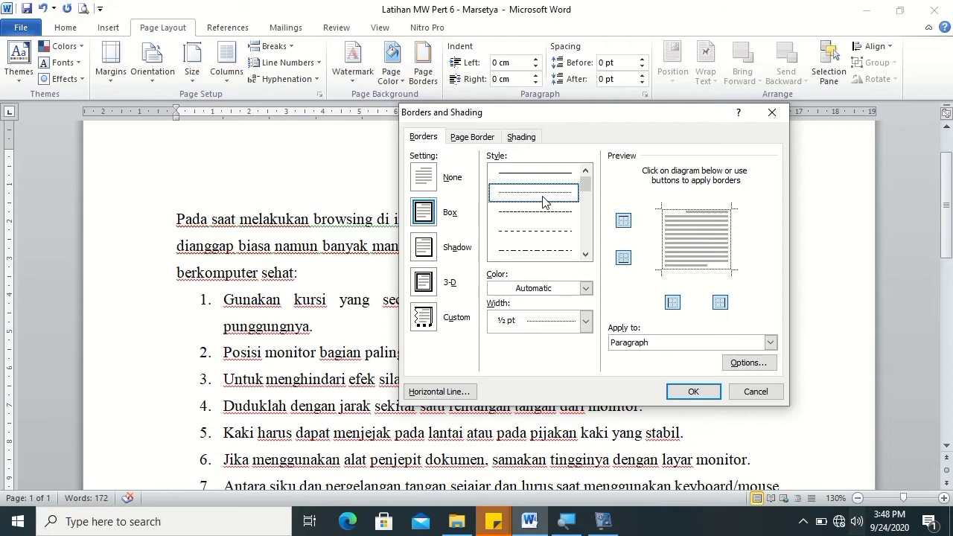
pyautogui.click(535, 215)
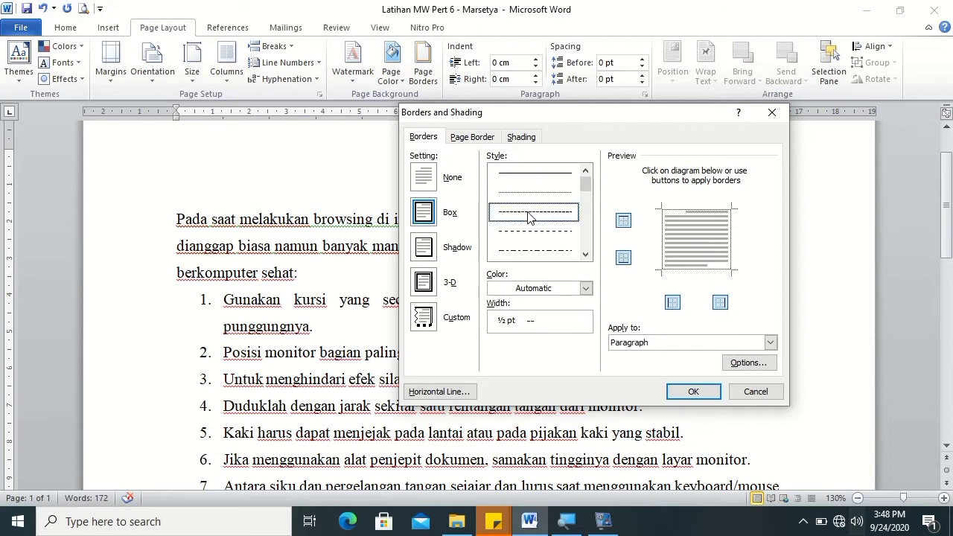
pyautogui.click(586, 256)
pyautogui.click(585, 289)
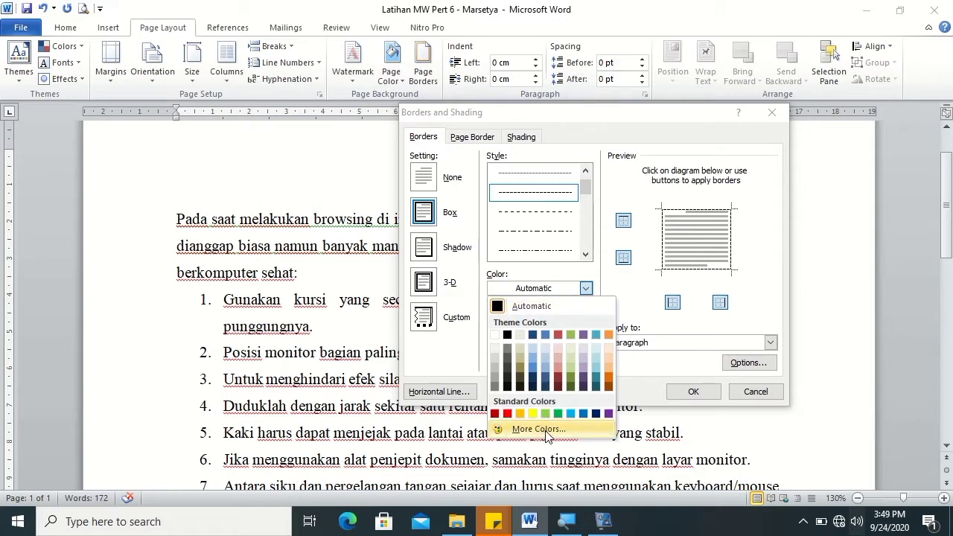
pyautogui.click(585, 307)
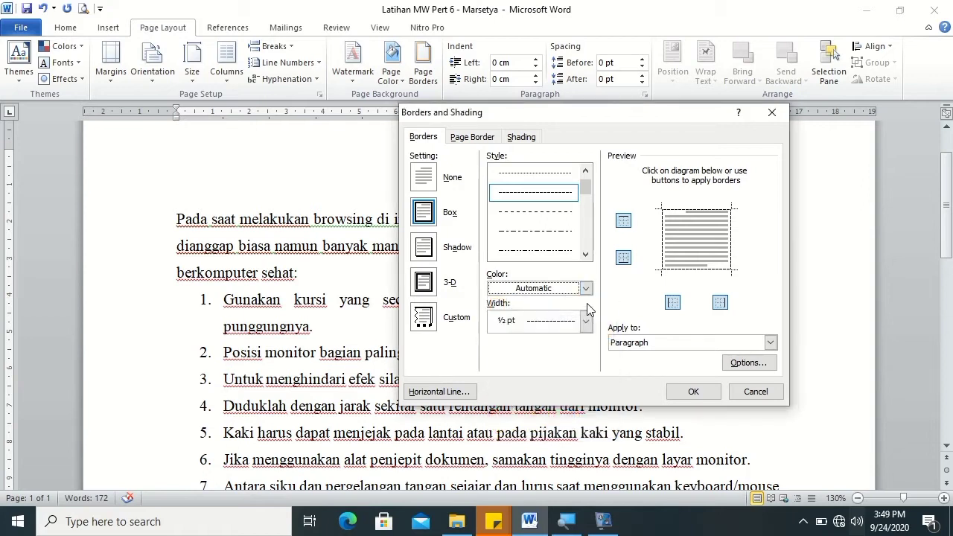
pyautogui.click(586, 322)
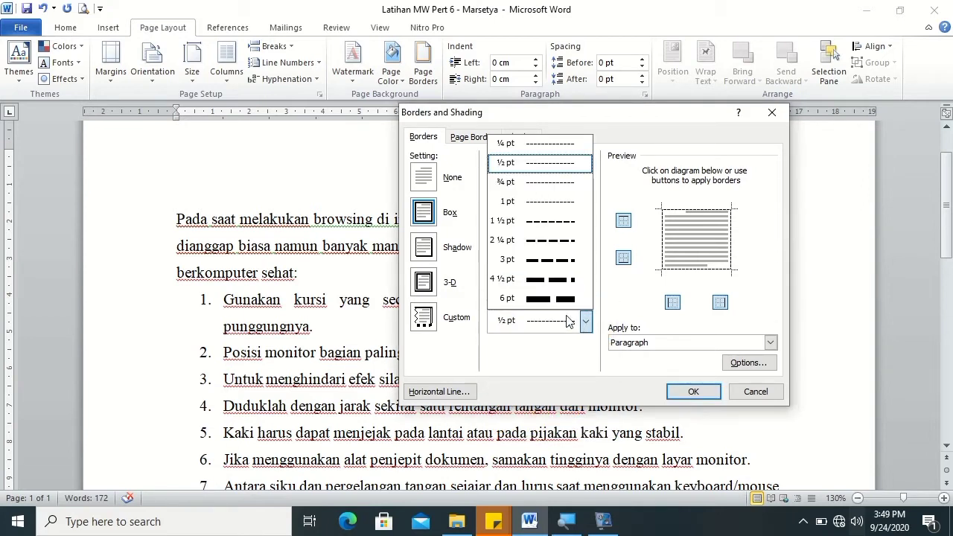
pyautogui.click(585, 322)
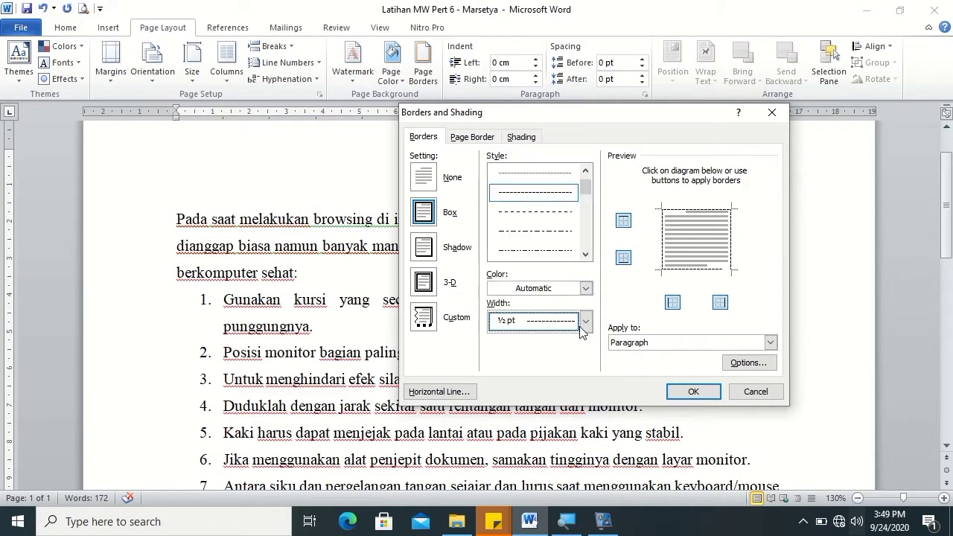
# Step: Try a solid border with its top edge toggled off and on, and discard the border settings
pyautogui.click(585, 171)
pyautogui.click(573, 174)
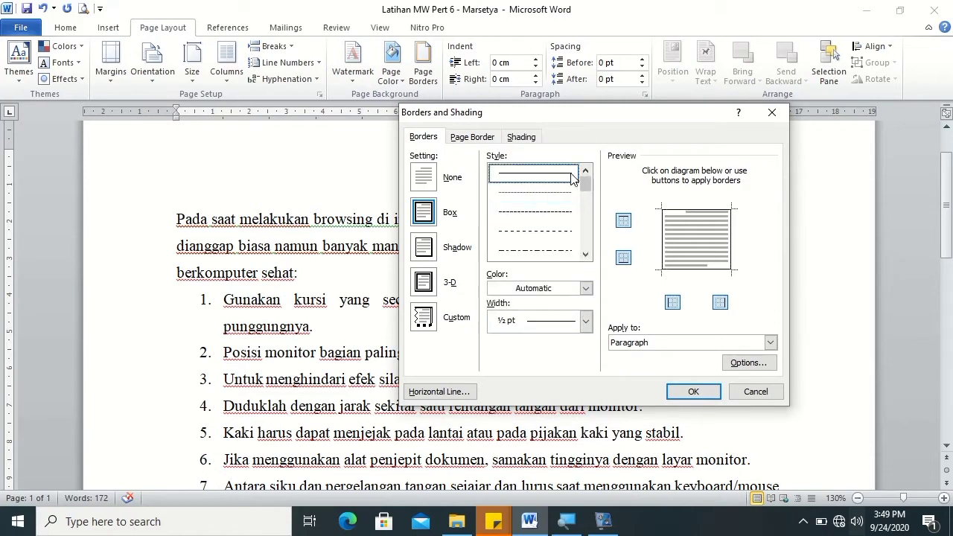
pyautogui.click(624, 221)
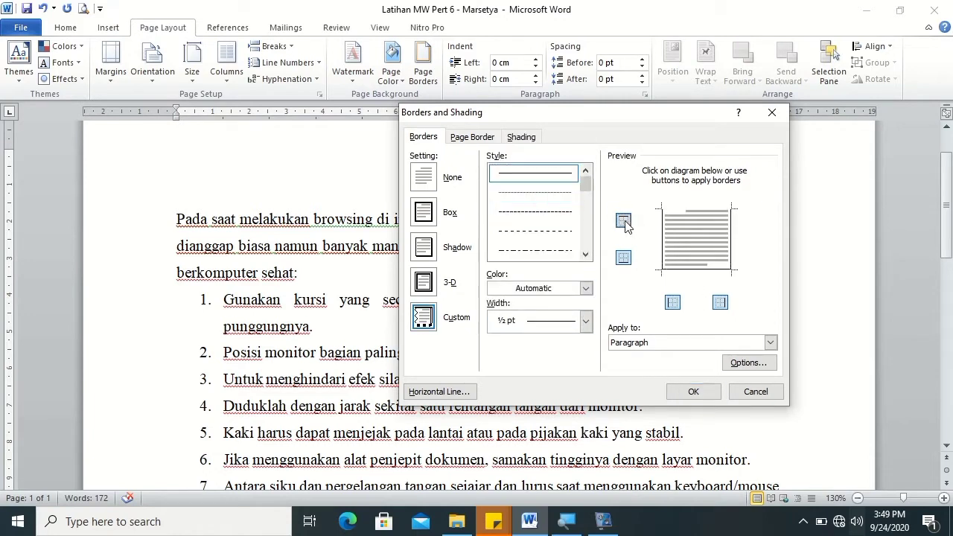
pyautogui.click(686, 220)
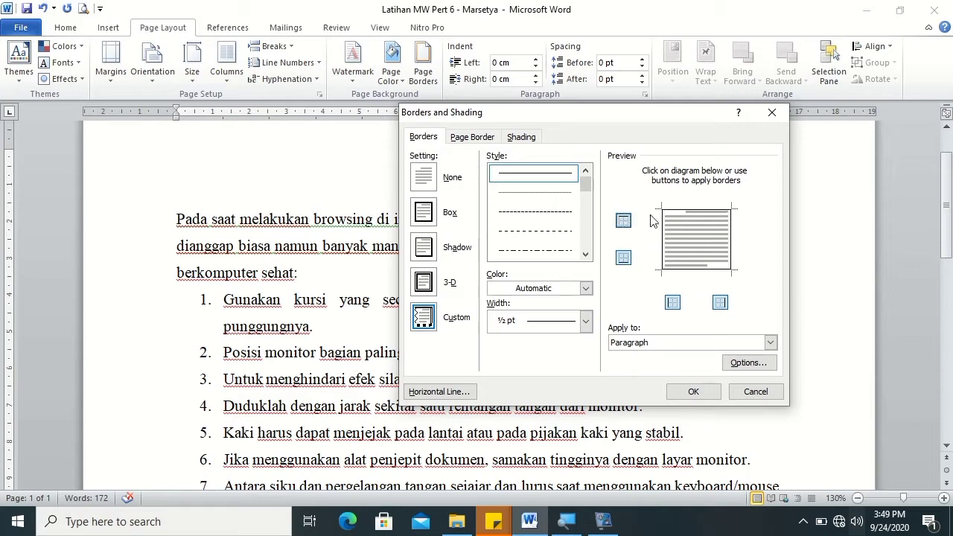
pyautogui.click(692, 342)
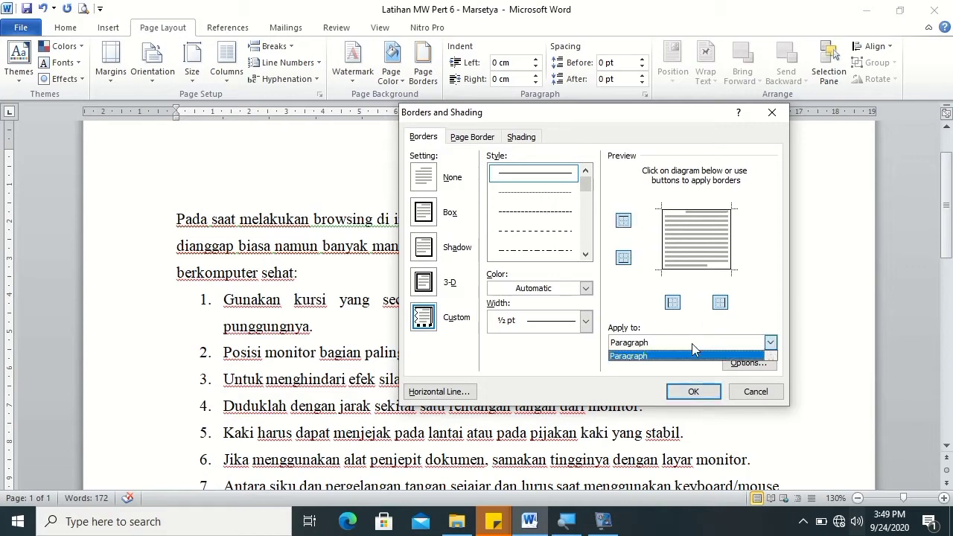
pyautogui.click(690, 346)
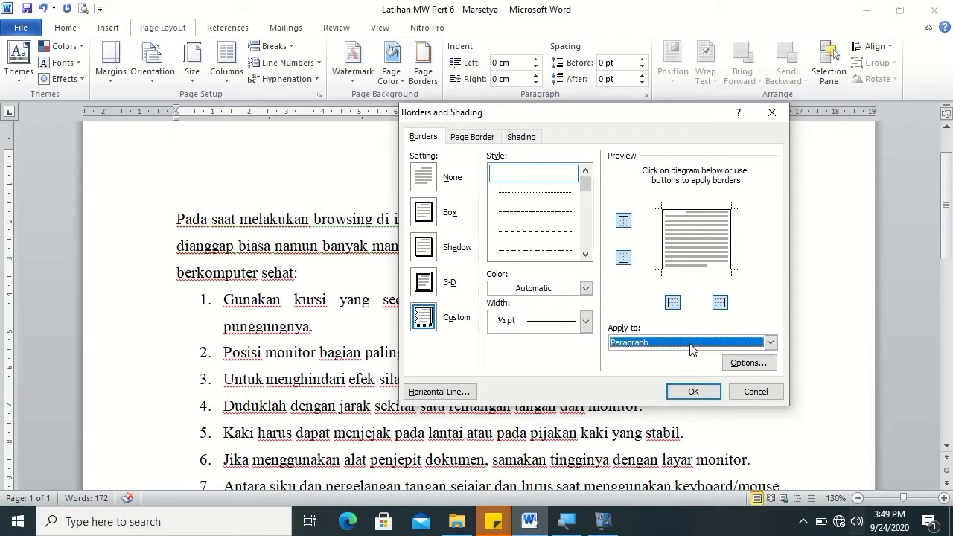
pyautogui.click(736, 394)
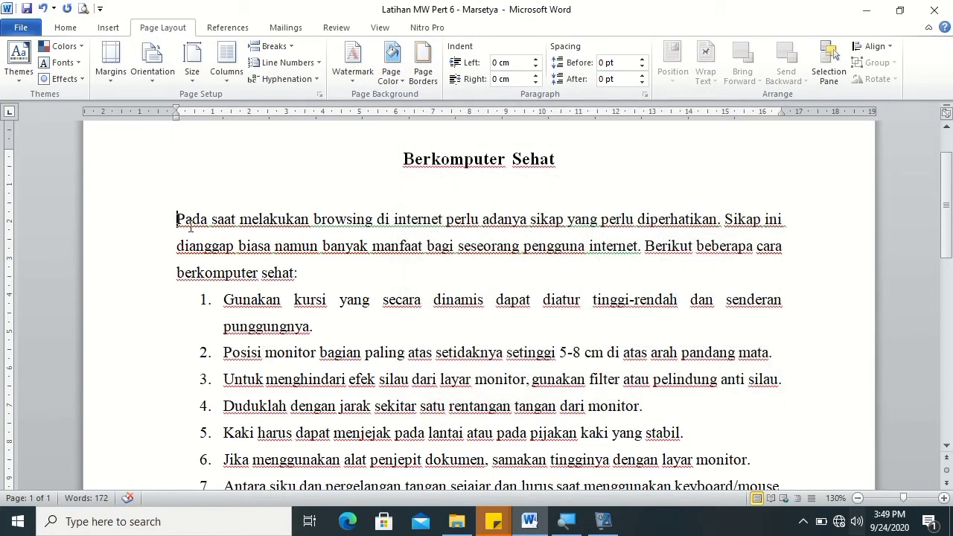
# Step: Apply a Box border to the whole introductory paragraph, with the border applied to Paragraph
pyautogui.tripleClick(300, 273)
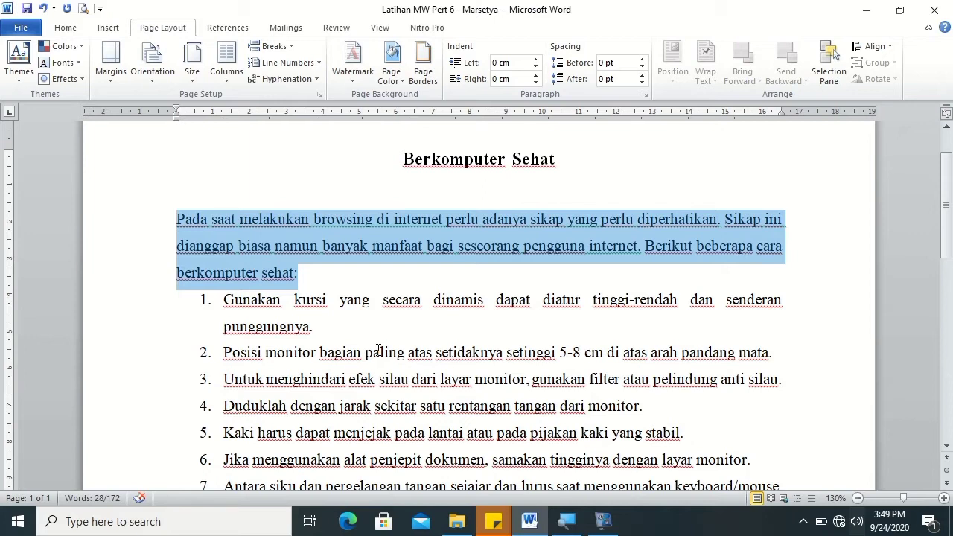
pyautogui.click(423, 84)
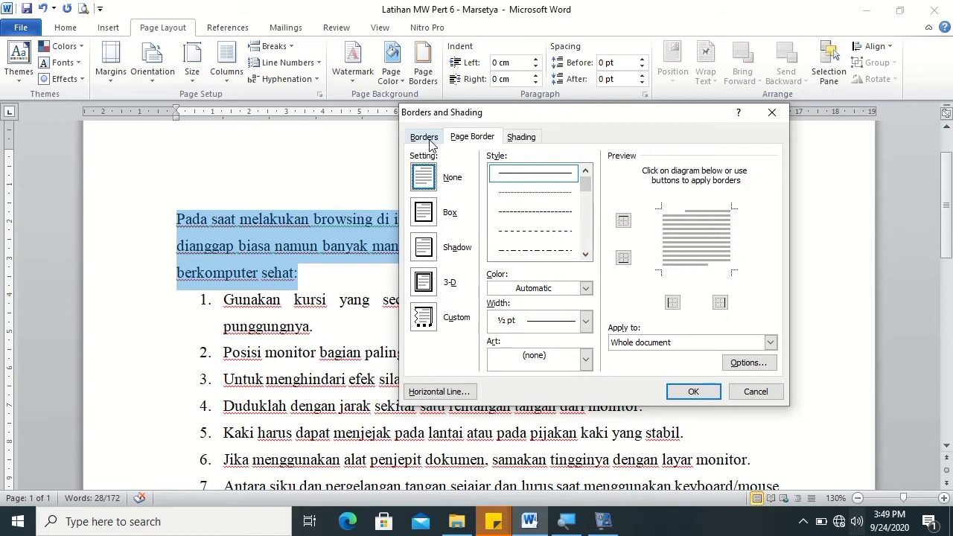
pyautogui.click(424, 137)
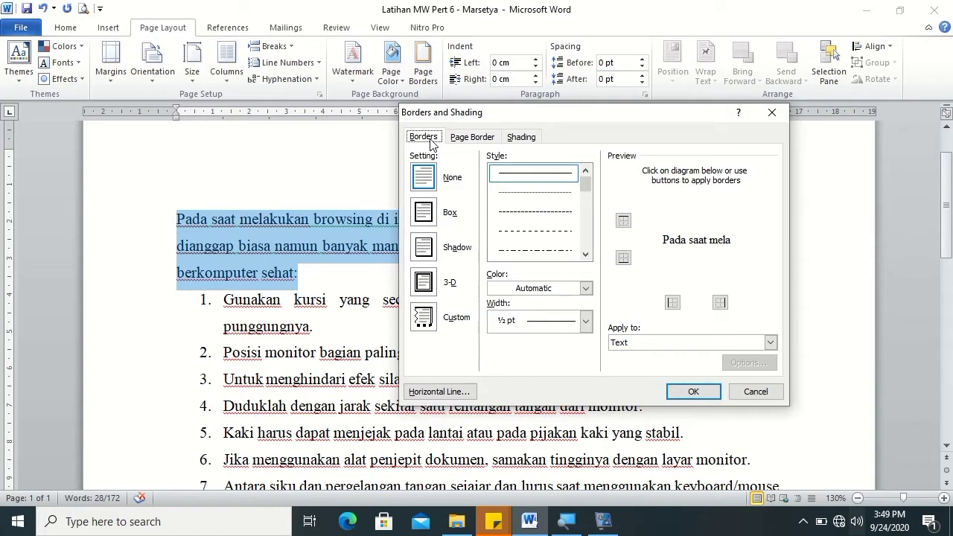
pyautogui.click(418, 210)
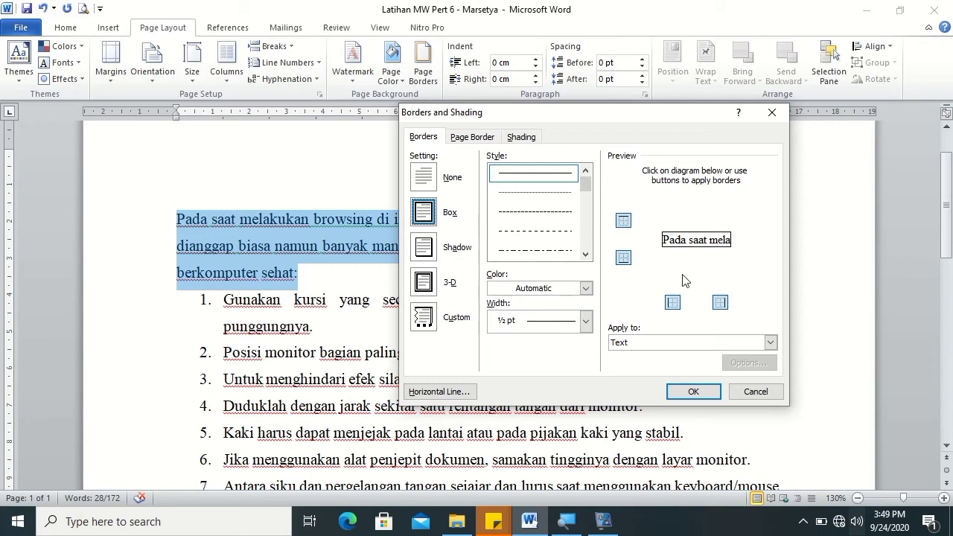
pyautogui.click(669, 344)
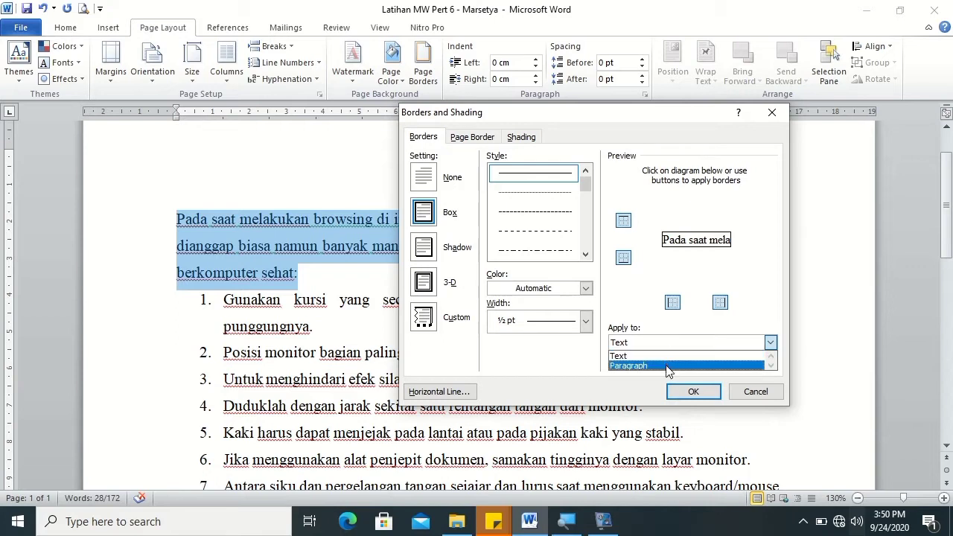
pyautogui.click(661, 366)
pyautogui.click(692, 392)
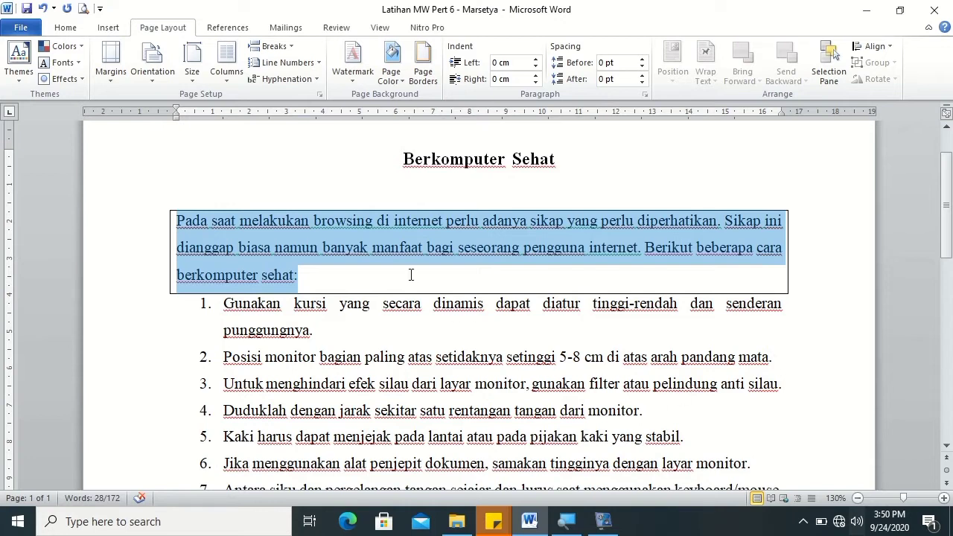
pyautogui.click(358, 253)
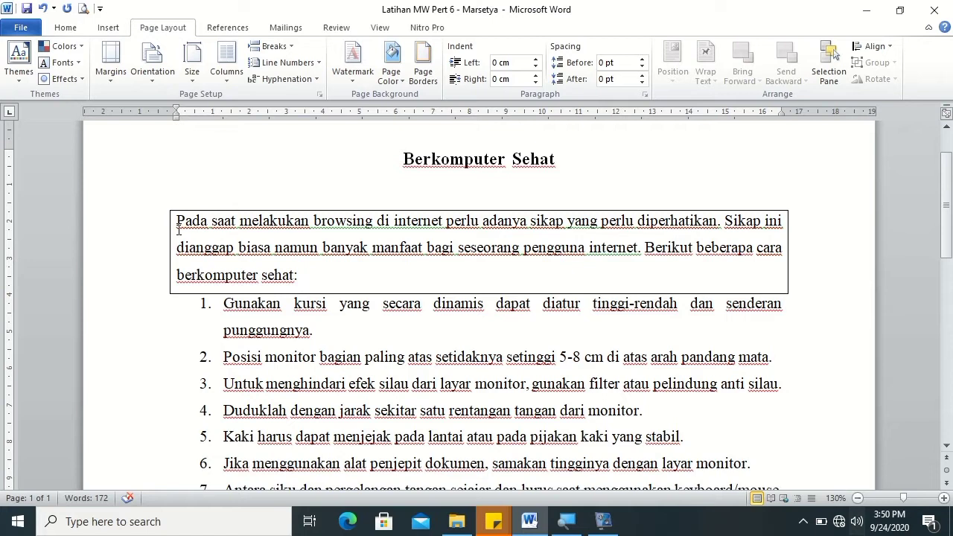
# Step: Select numbered items 1 through 11 and choose the Box border setting for them
pyautogui.click(225, 305)
pyautogui.moveTo(947, 195); pyautogui.dragTo(951, 274)
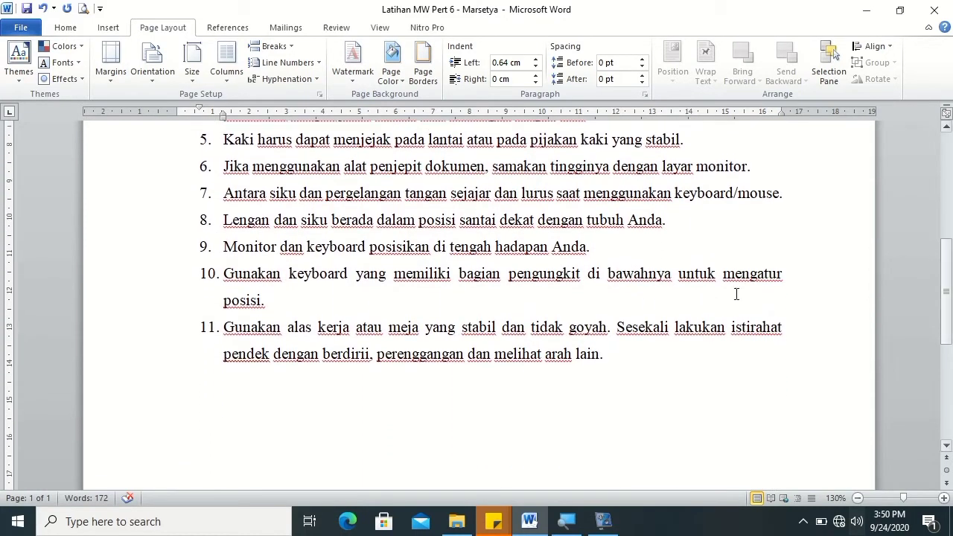
pyautogui.keyDown('shift'); pyautogui.click(604, 355); pyautogui.keyUp('shift')
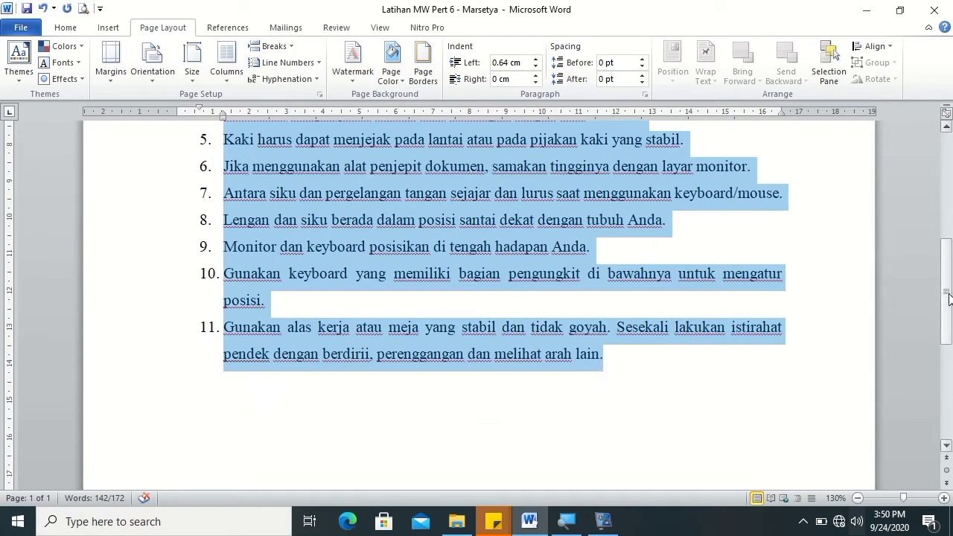
pyautogui.scroll(5, 896, 305)
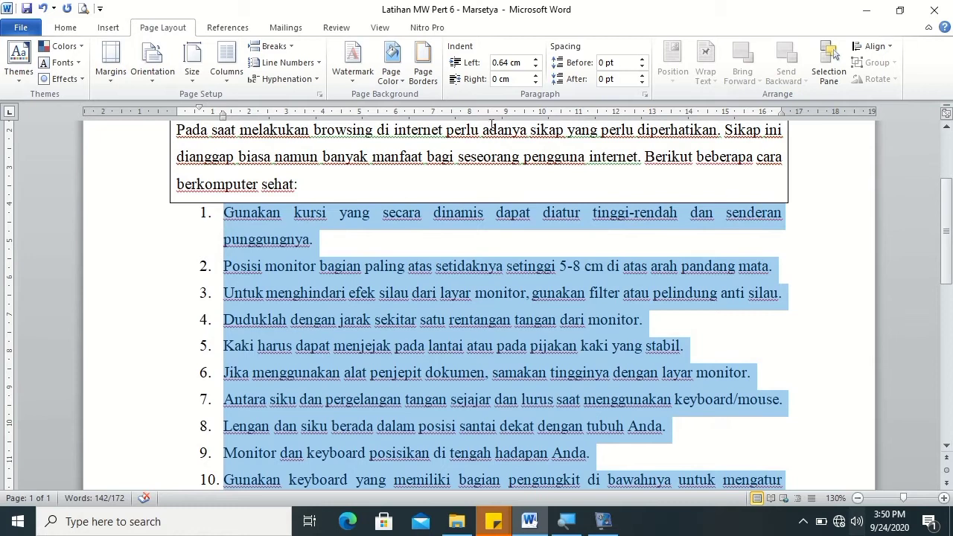
pyautogui.click(423, 67)
pyautogui.click(424, 137)
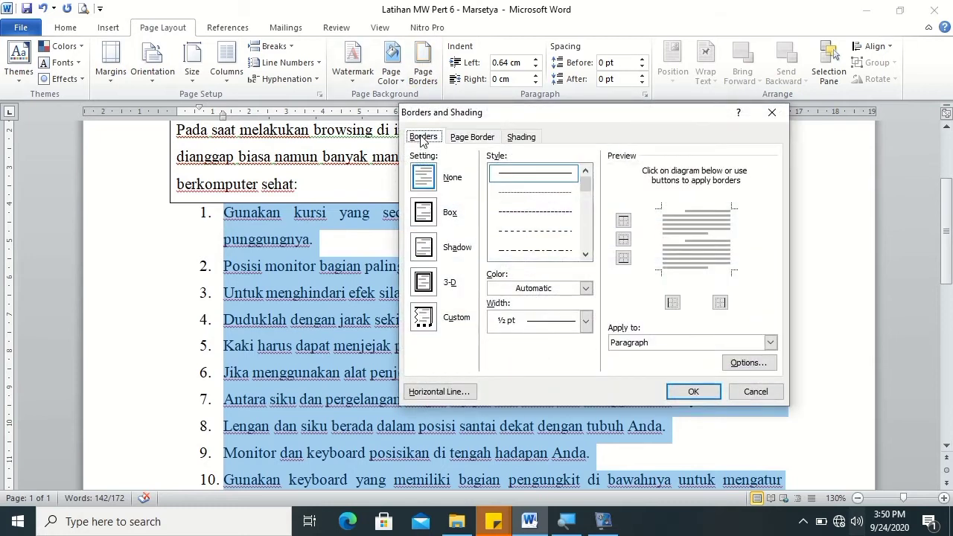
pyautogui.click(433, 215)
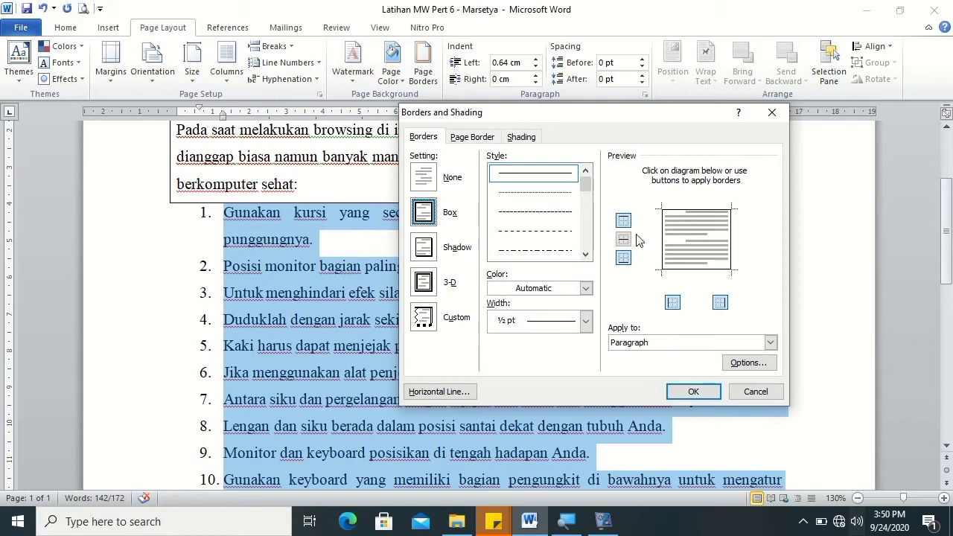
# Step: Set the list border's width to 1 pt and apply the border to Text
pyautogui.click(586, 289)
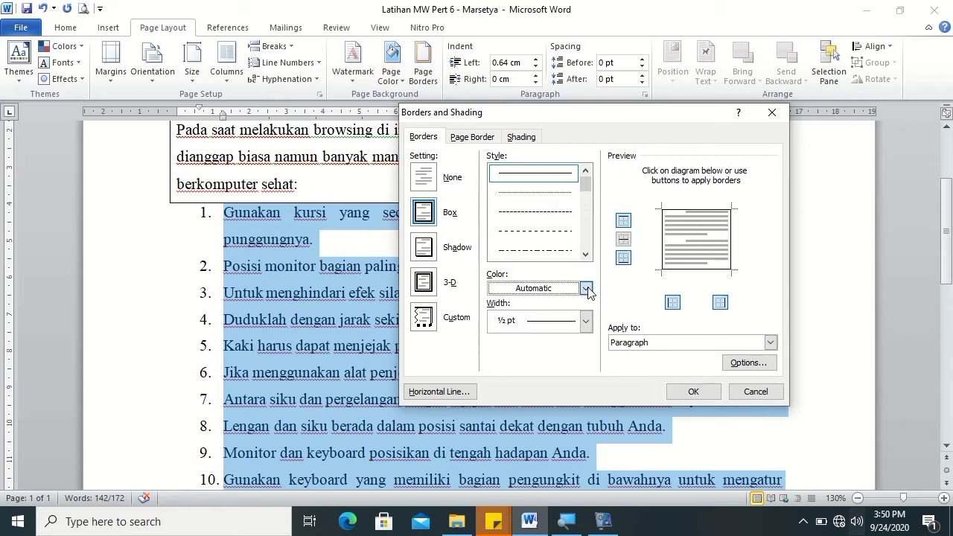
pyautogui.click(569, 294)
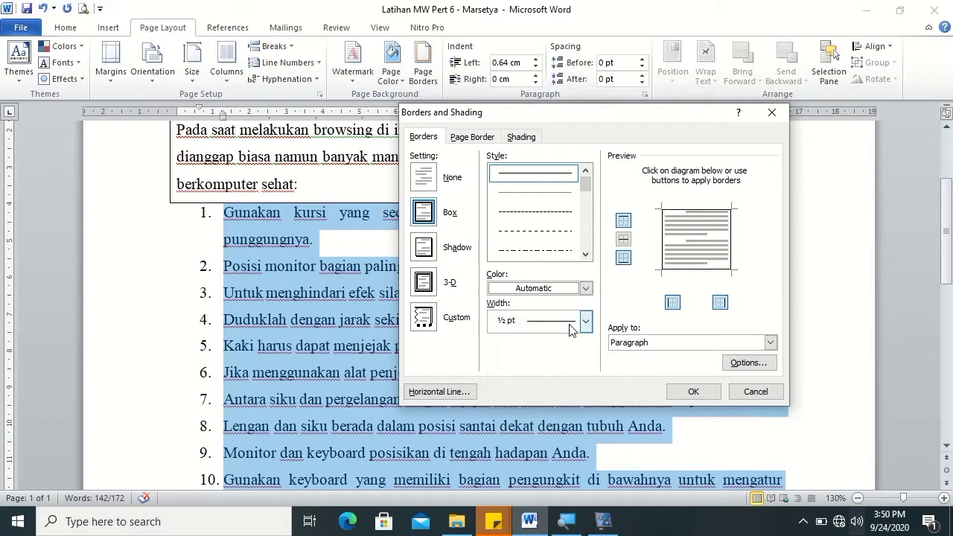
pyautogui.click(585, 322)
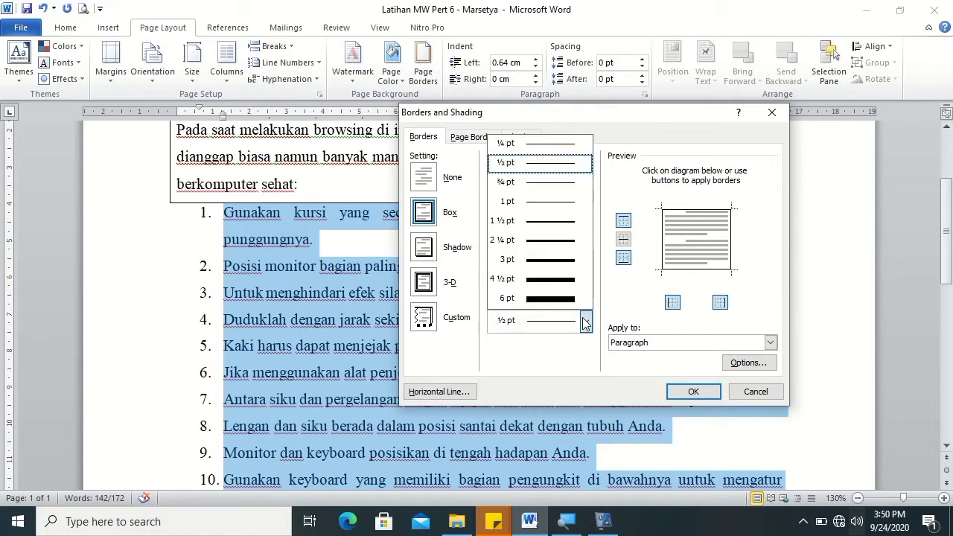
pyautogui.click(551, 202)
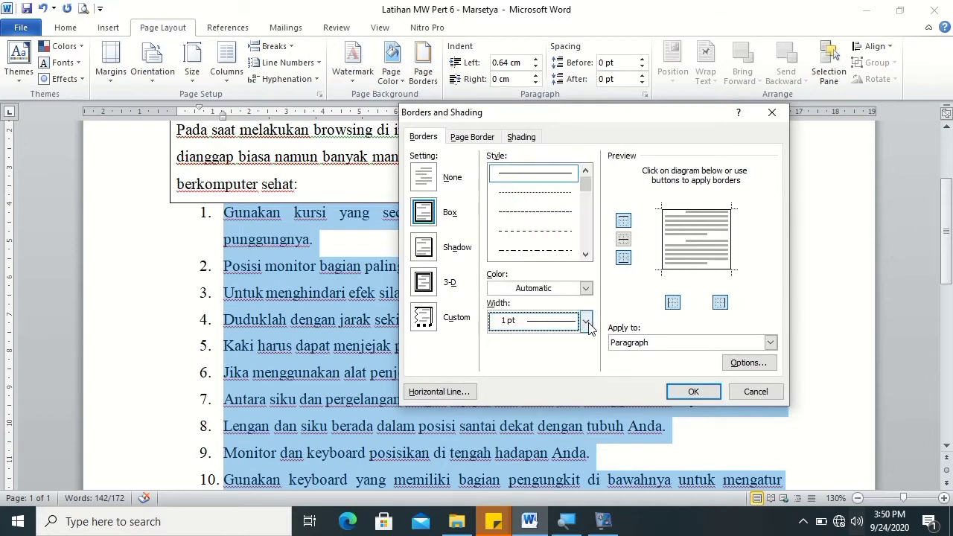
pyautogui.click(676, 343)
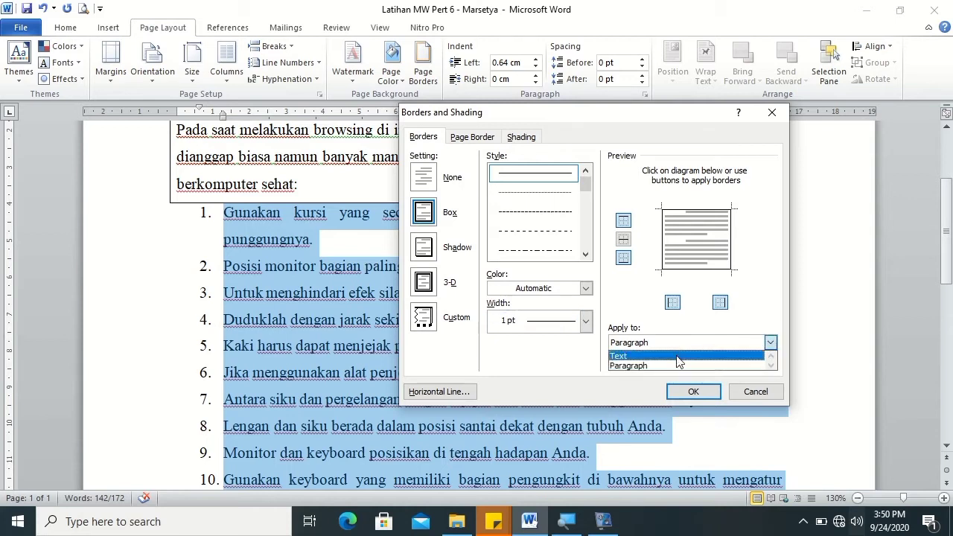
pyautogui.click(677, 356)
pyautogui.click(690, 395)
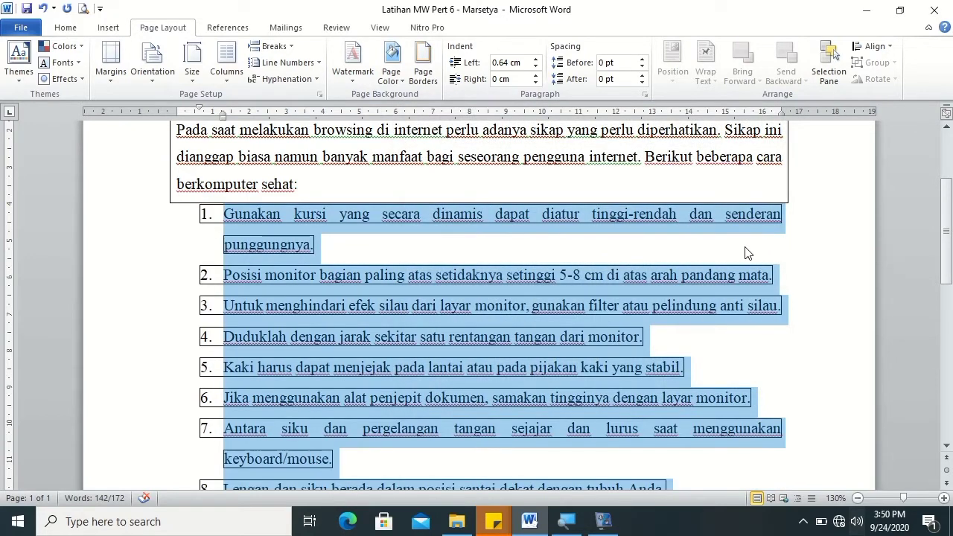
pyautogui.scroll(-2, 951, 235)
pyautogui.scroll(3, 951, 235)
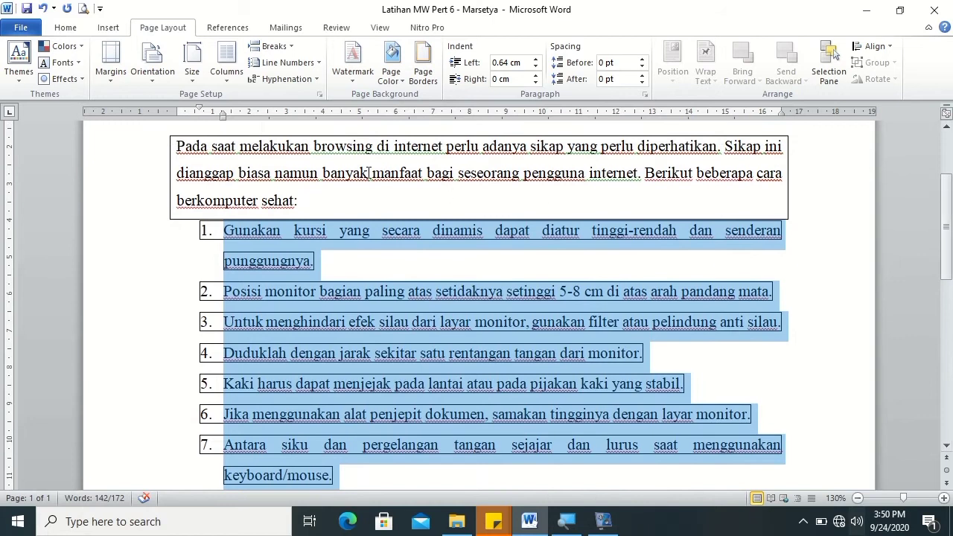
# Step: Correct the misspelled word "berdirii" to "berdiri" in numbered item 11
pyautogui.moveTo(950, 243); pyautogui.dragTo(949, 314)
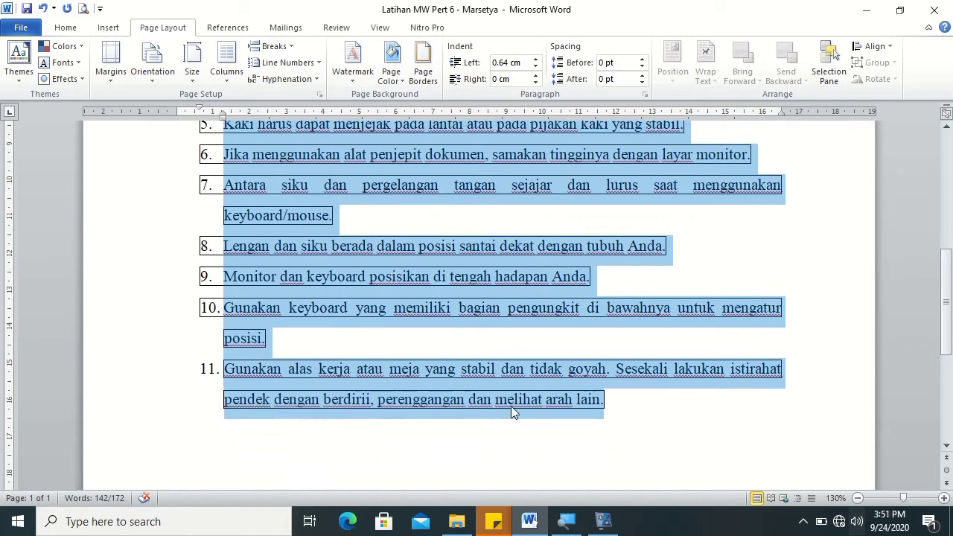
pyautogui.click(370, 402)
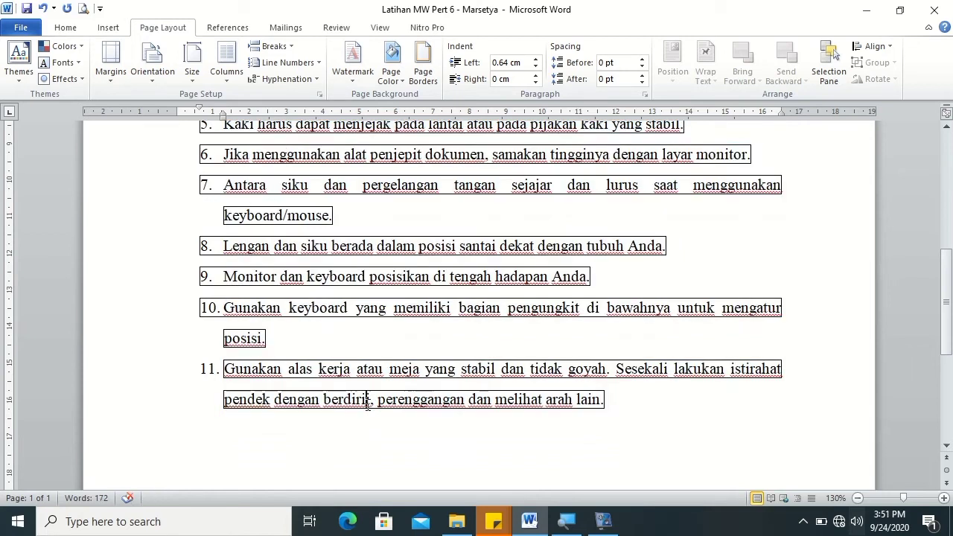
pyautogui.press('BackSpace')
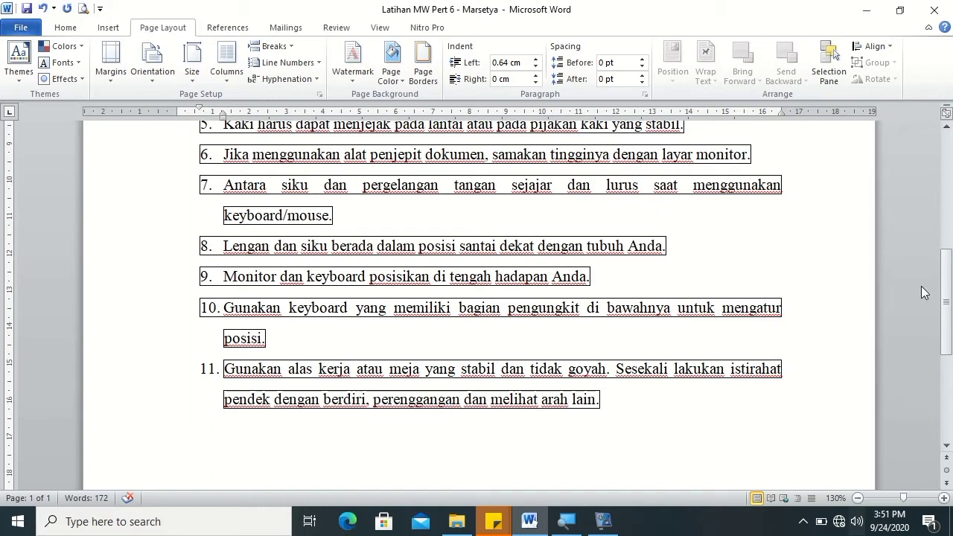
# Step: Choose a Box page border with a solid line, dark blue colour and 1 ½ pt width
pyautogui.moveTo(949, 305); pyautogui.dragTo(949, 227)
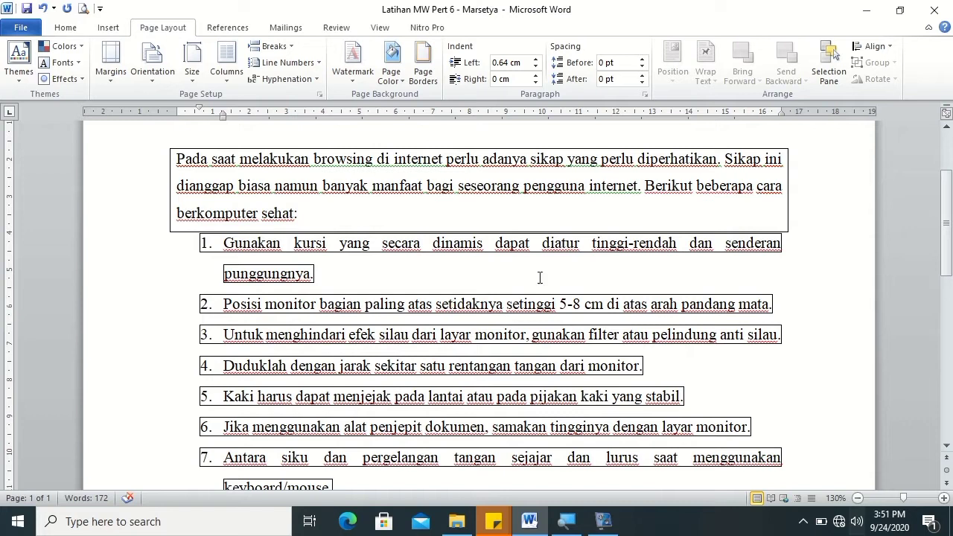
pyautogui.moveTo(950, 195); pyautogui.dragTo(951, 167)
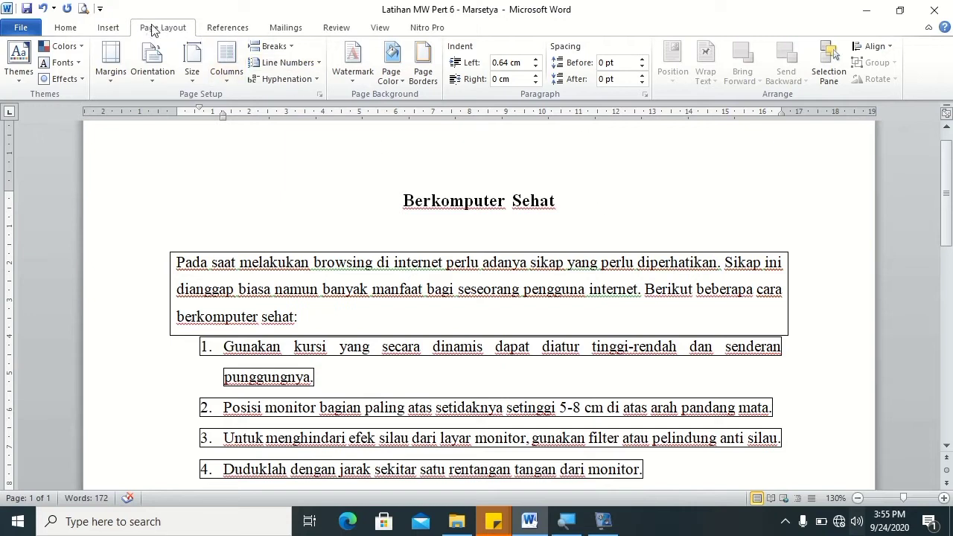
pyautogui.click(428, 78)
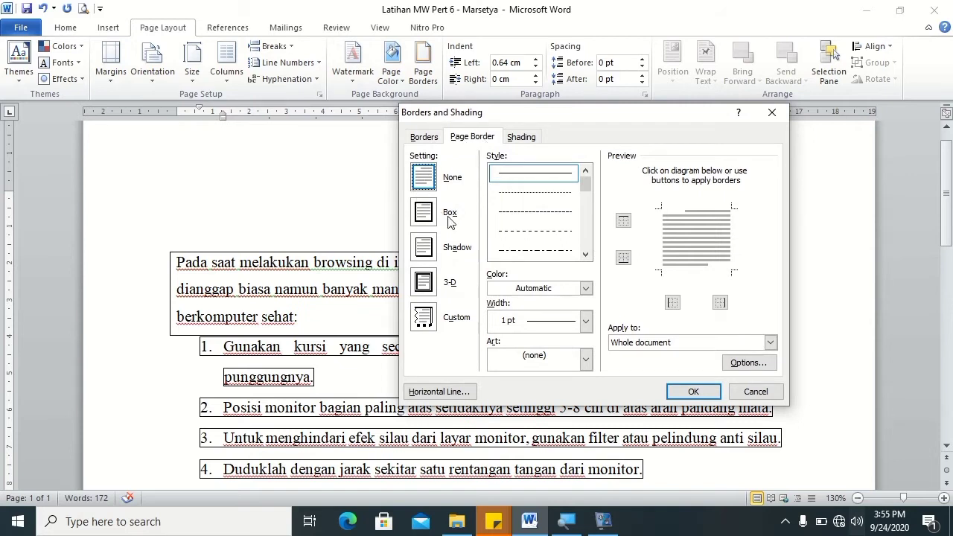
pyautogui.click(436, 221)
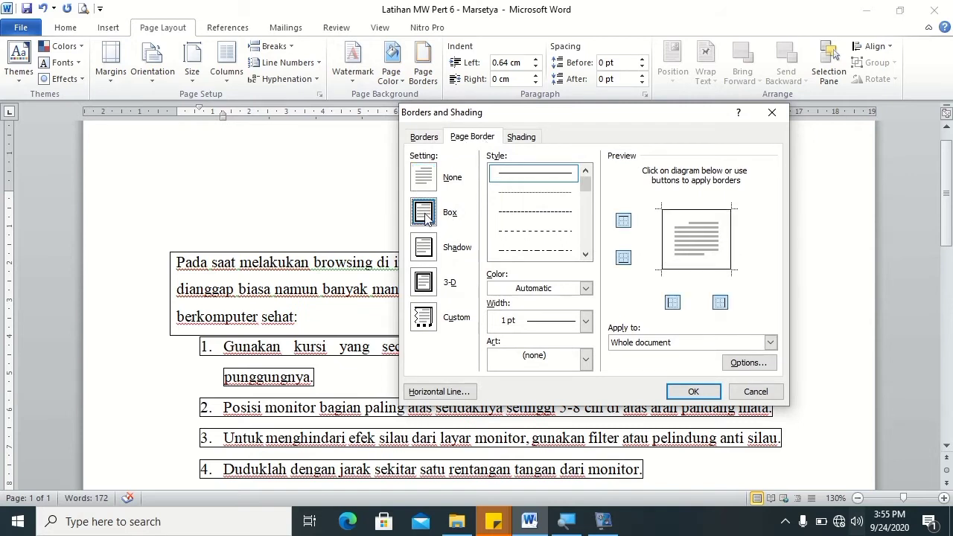
pyautogui.click(585, 288)
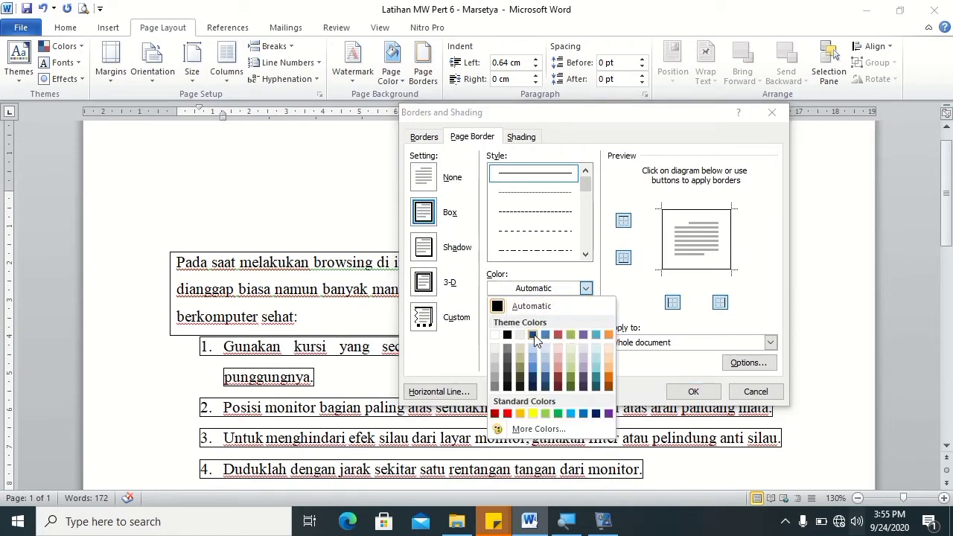
pyautogui.click(533, 335)
pyautogui.click(561, 322)
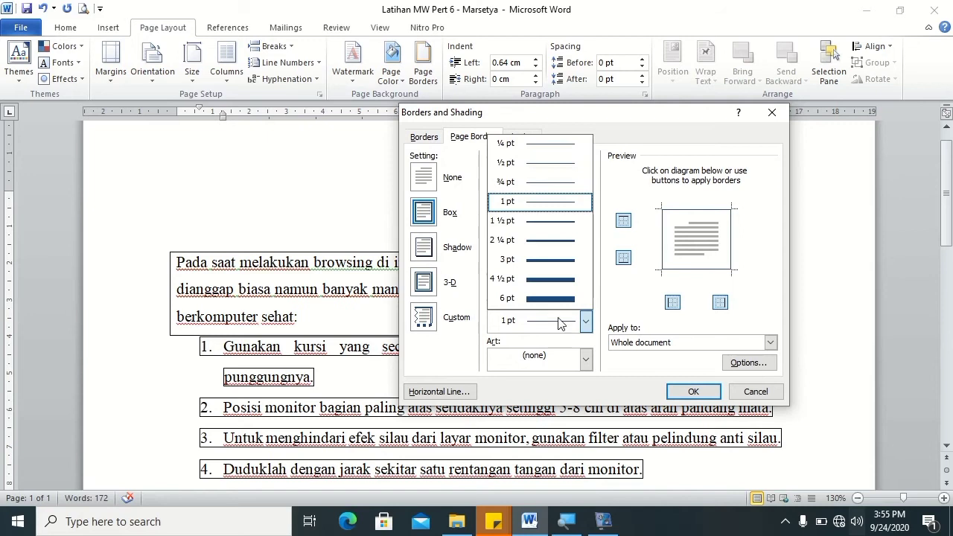
pyautogui.click(537, 220)
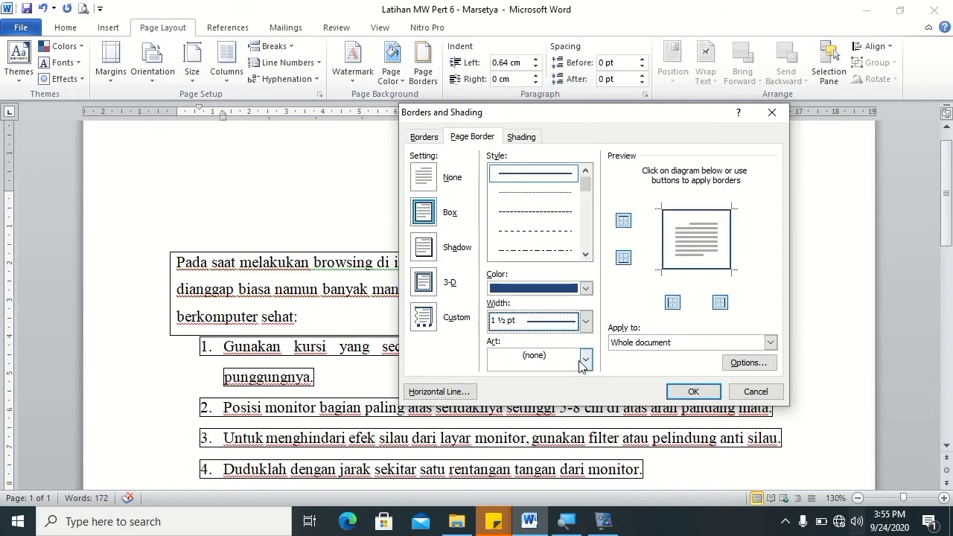
# Step: Inspect the page border's margin options and apply the border to the Whole document
pyautogui.click(701, 344)
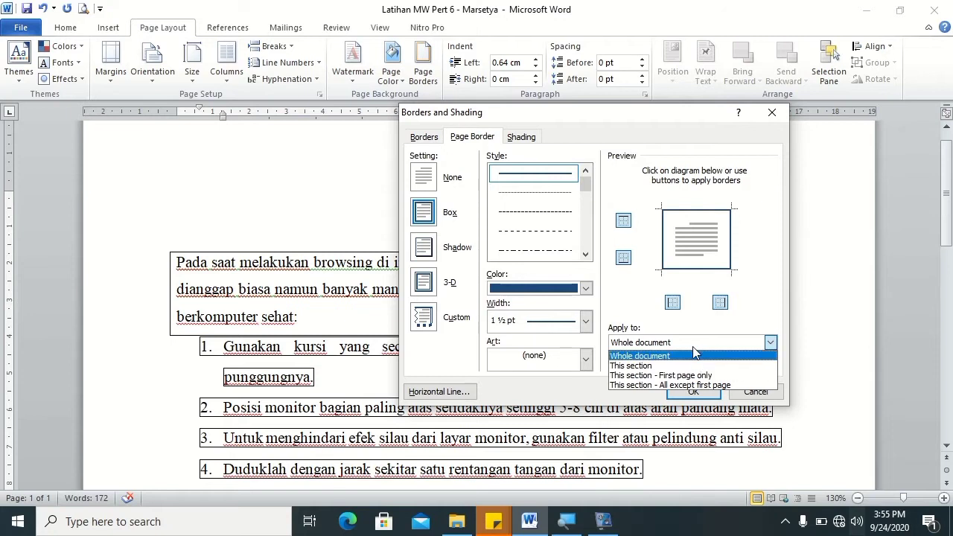
pyautogui.click(751, 347)
pyautogui.click(686, 345)
pyautogui.click(687, 345)
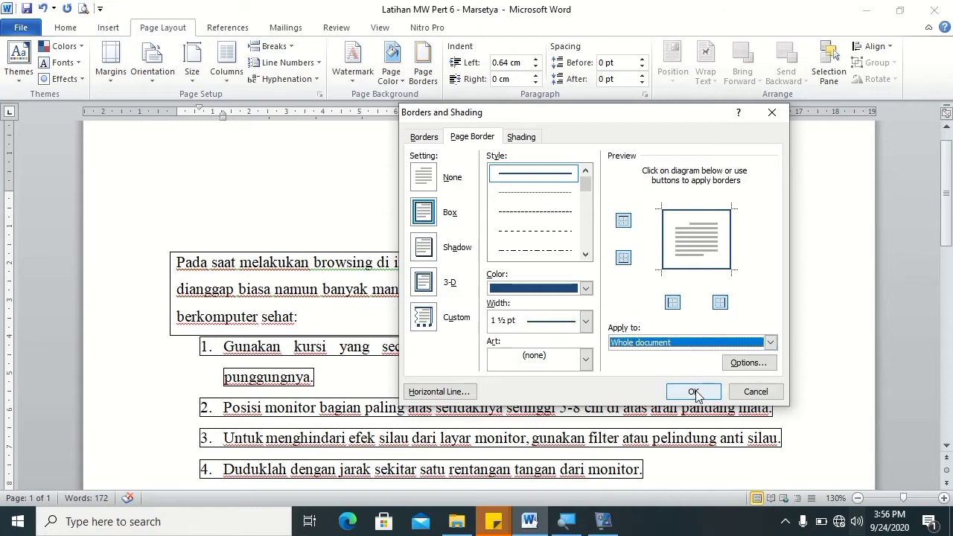
pyautogui.click(748, 362)
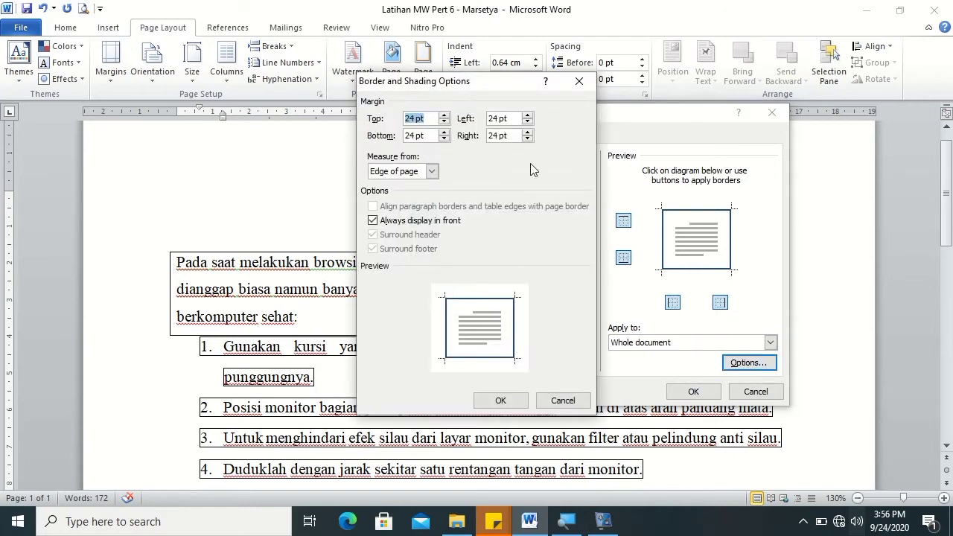
pyautogui.click(576, 83)
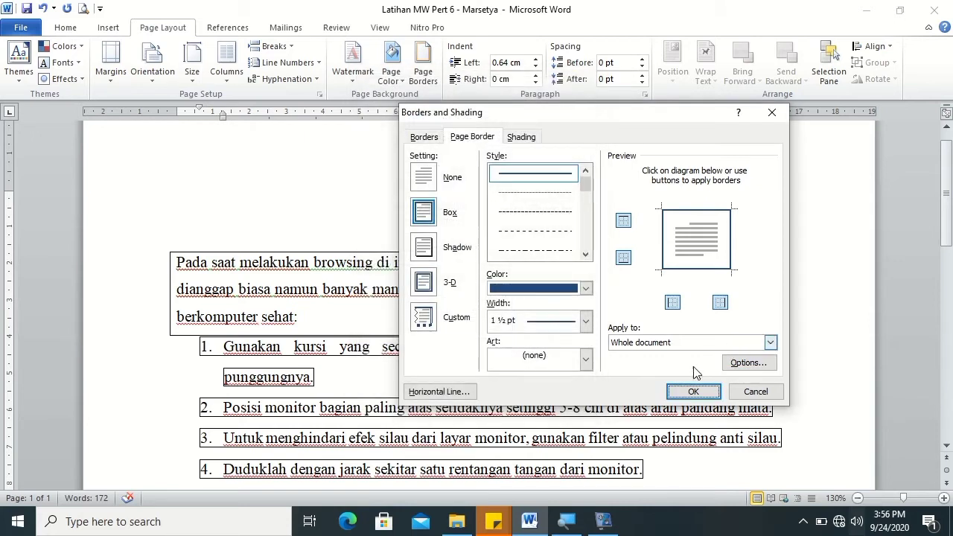
pyautogui.click(693, 392)
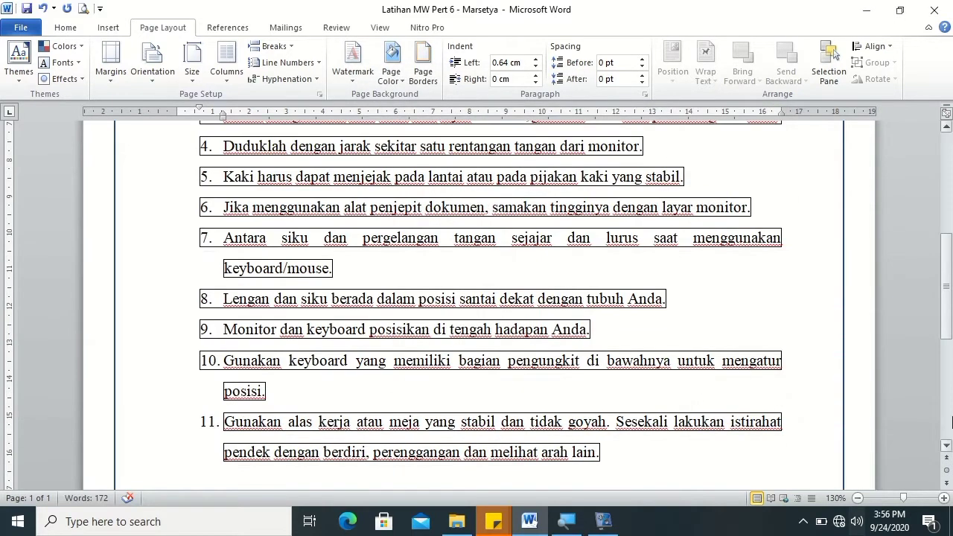
# Step: Change the page border setting to Shadow and check the border down to the end of the page
pyautogui.scroll(8, 951, 357)
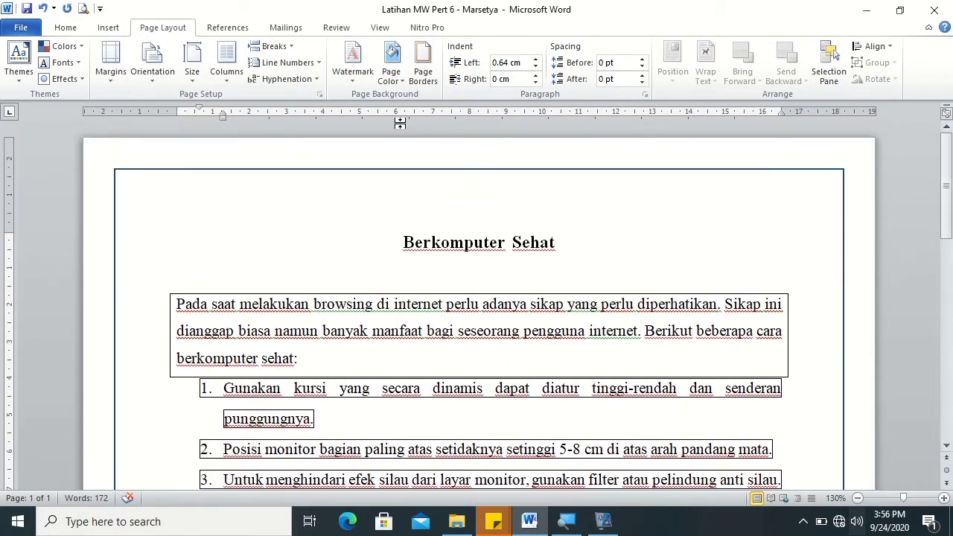
pyautogui.click(426, 83)
pyautogui.click(423, 246)
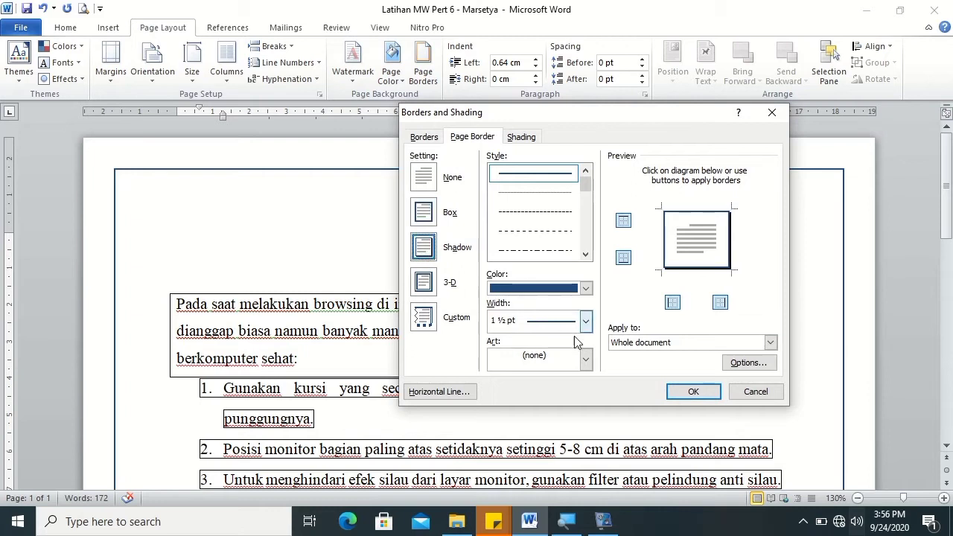
pyautogui.click(688, 392)
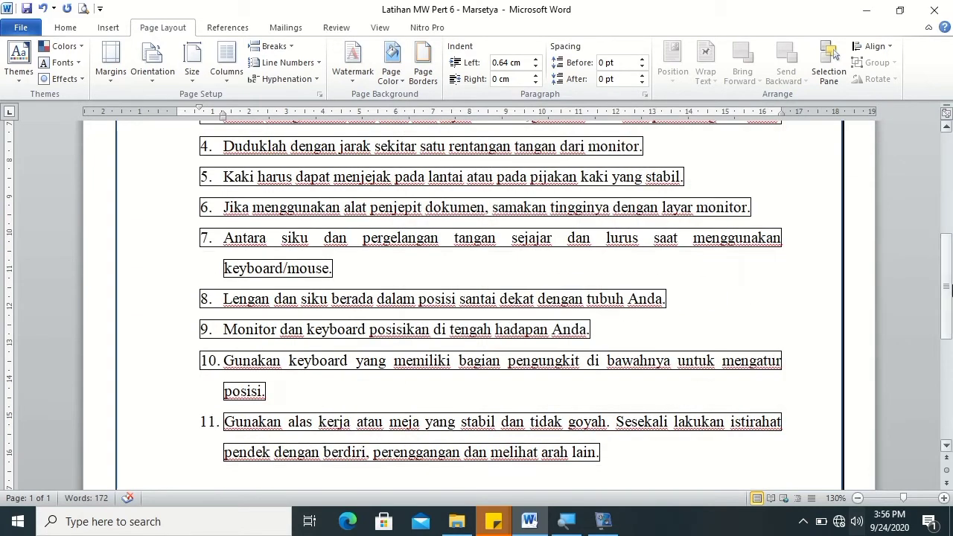
pyautogui.scroll(-5, 949, 363)
pyautogui.scroll(-2, 949, 363)
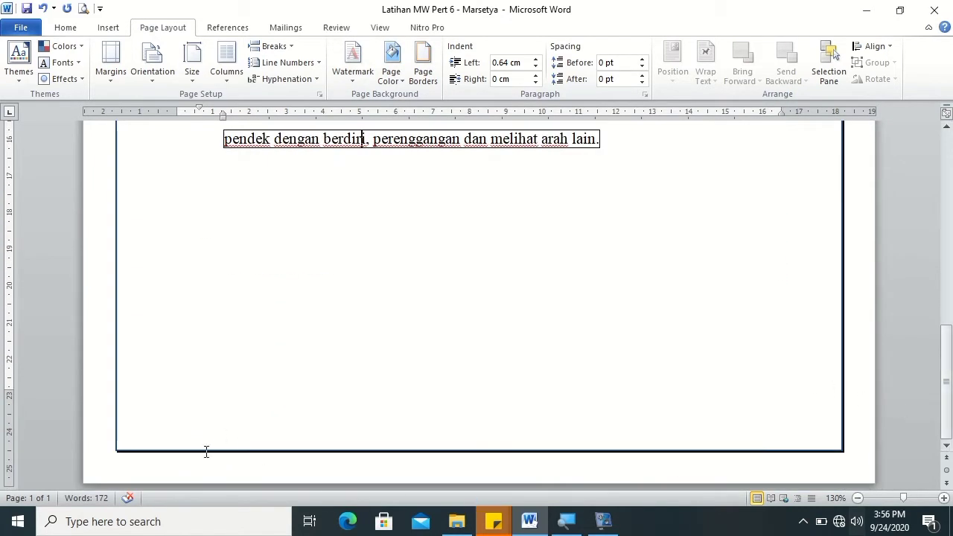
# Step: Replace the shadow page border with the thin black line art that has small ornaments along it
pyautogui.moveTo(947, 339); pyautogui.dragTo(950, 146)
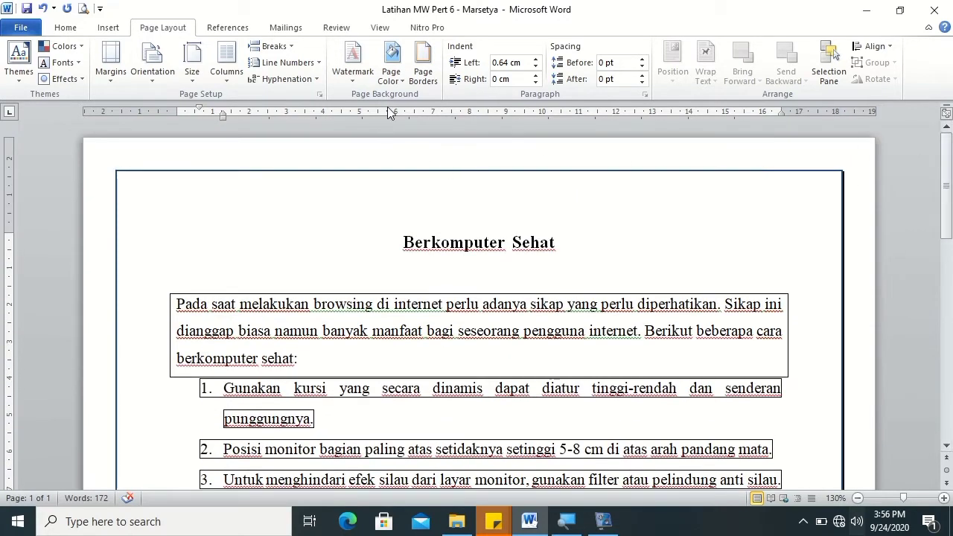
pyautogui.click(424, 75)
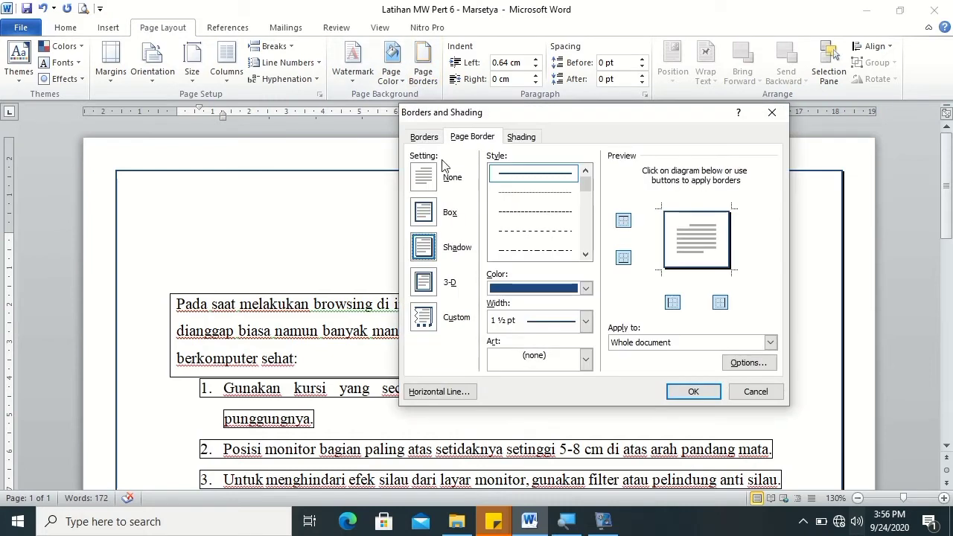
pyautogui.click(564, 360)
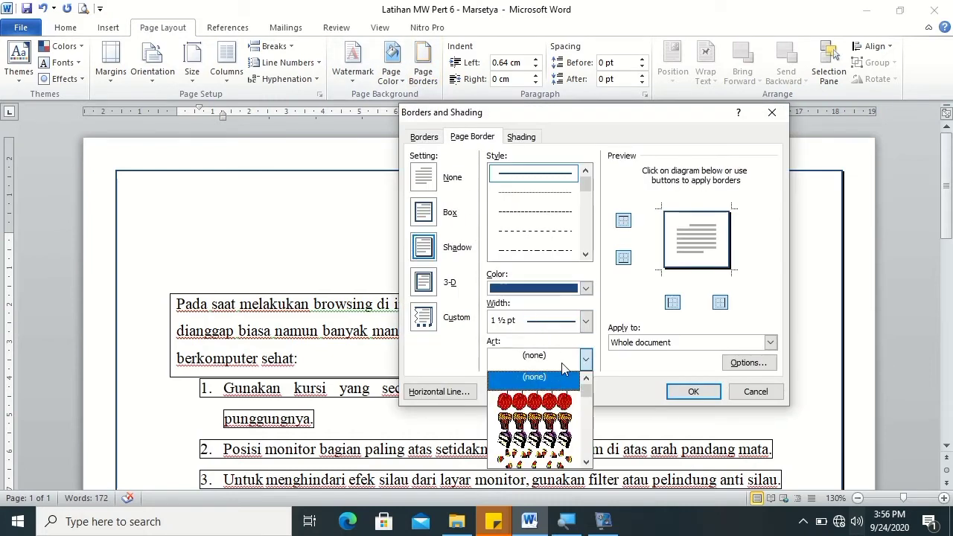
pyautogui.click(587, 463)
pyautogui.click(587, 463)
pyautogui.click(587, 463)
pyautogui.click(587, 463)
pyautogui.click(587, 463)
pyautogui.click(587, 463)
pyautogui.click(588, 463)
pyautogui.click(587, 463)
pyautogui.click(587, 463)
pyautogui.click(587, 463)
pyautogui.click(587, 463)
pyautogui.click(588, 463)
pyautogui.click(587, 463)
pyautogui.click(587, 463)
pyautogui.click(588, 463)
pyautogui.click(587, 463)
pyautogui.click(587, 463)
pyautogui.click(586, 463)
pyautogui.click(586, 463)
pyautogui.click(586, 463)
pyautogui.click(586, 463)
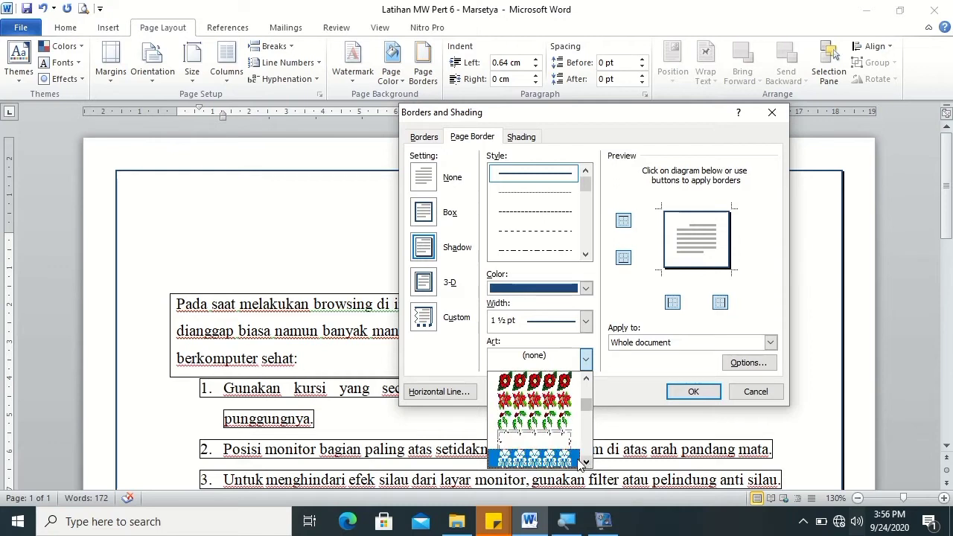
pyautogui.click(534, 457)
pyautogui.click(685, 396)
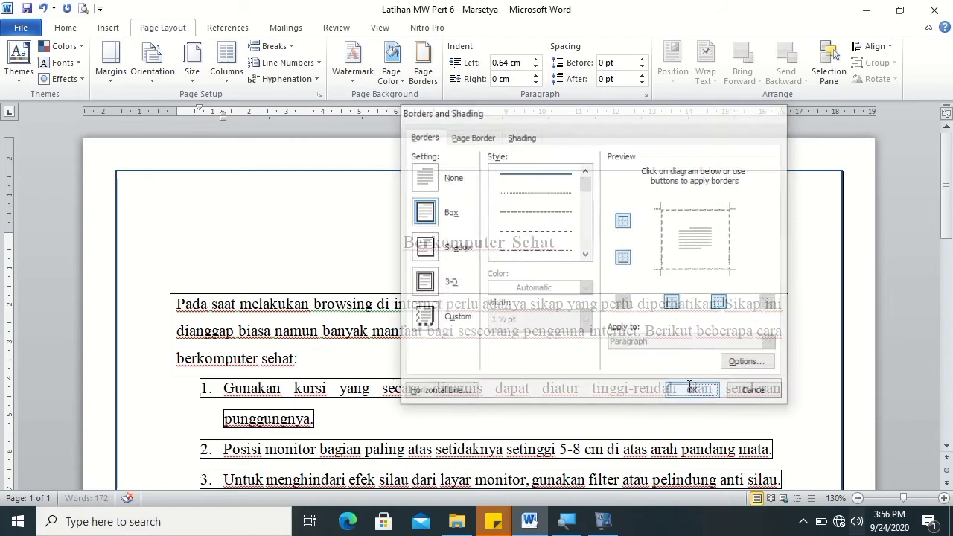
# Step: Change the page border art to the thick dark blue band with a thin outer line and square corners
pyautogui.scroll(-10, 688, 387)
pyautogui.scroll(-4, 949, 338)
pyautogui.scroll(-3, 949, 338)
pyautogui.scroll(15, 644, 180)
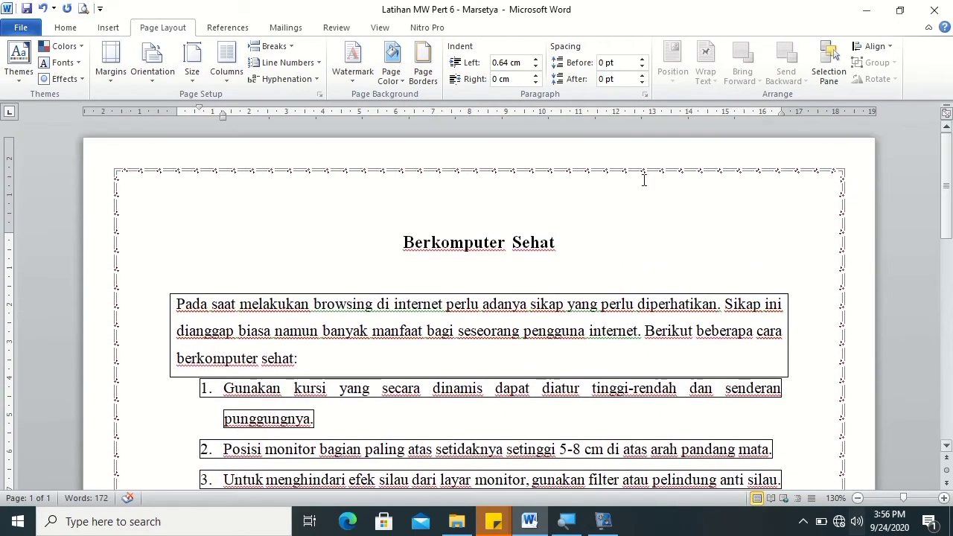
pyautogui.click(422, 71)
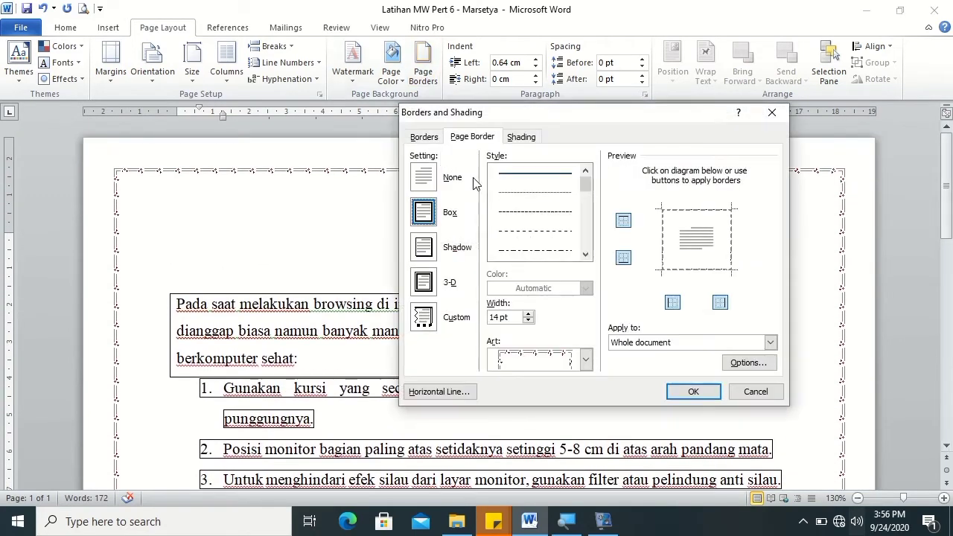
pyautogui.click(585, 359)
pyautogui.moveTo(584, 402); pyautogui.dragTo(586, 414)
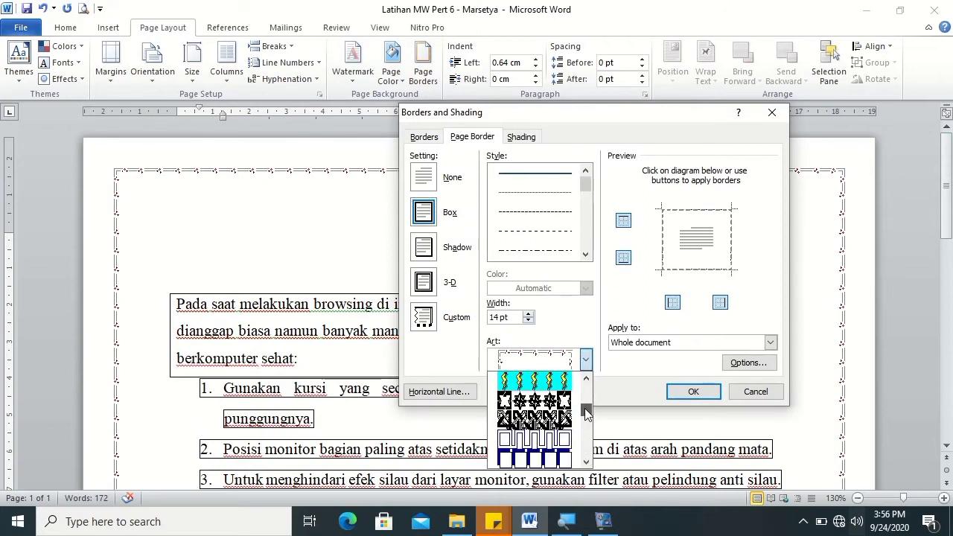
pyautogui.click(587, 463)
pyautogui.click(587, 463)
pyautogui.click(572, 448)
pyautogui.click(693, 392)
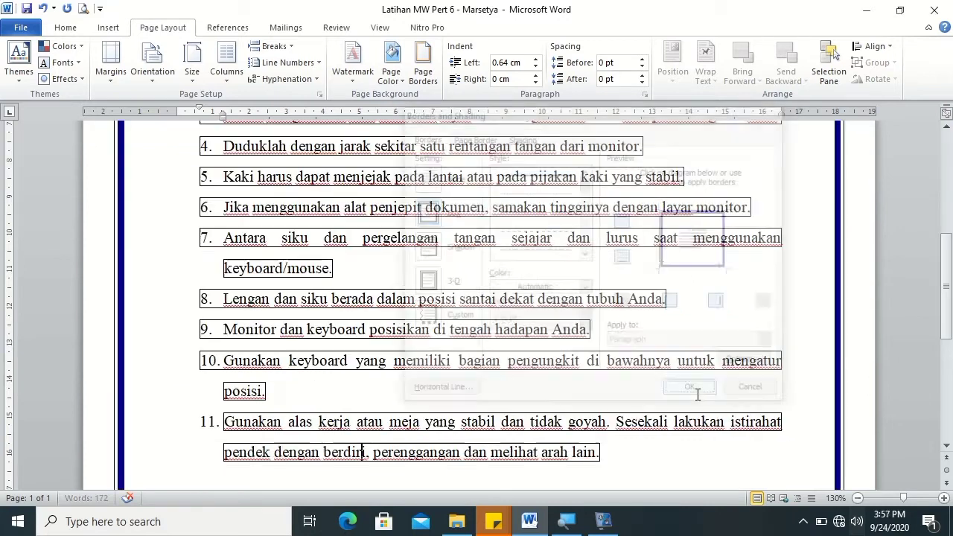
pyautogui.moveTo(951, 198); pyautogui.dragTo(951, 257)
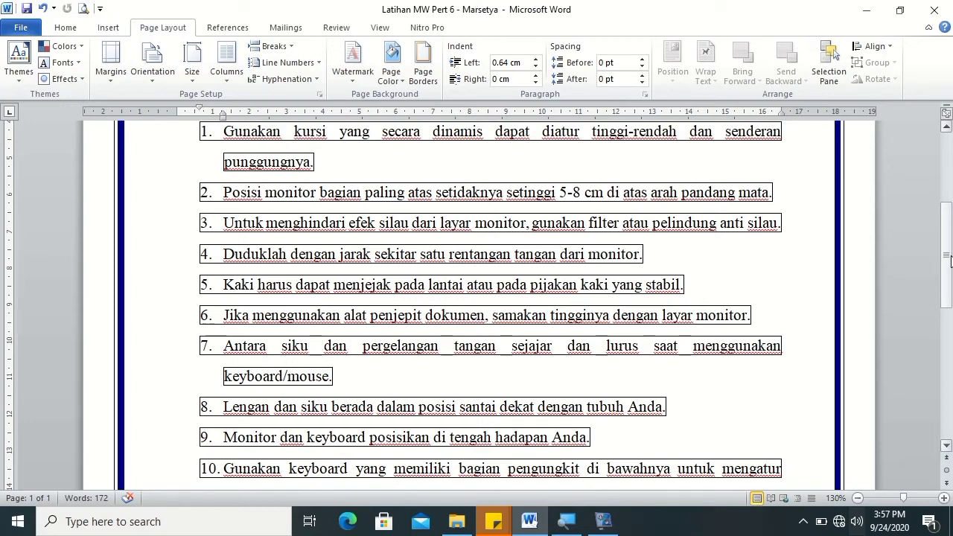
pyautogui.click(603, 521)
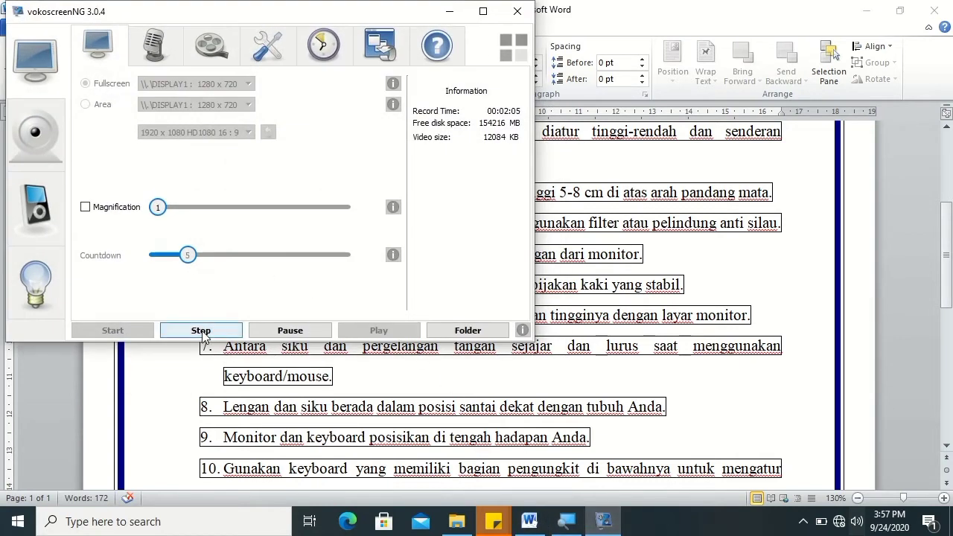
pyautogui.click(201, 331)
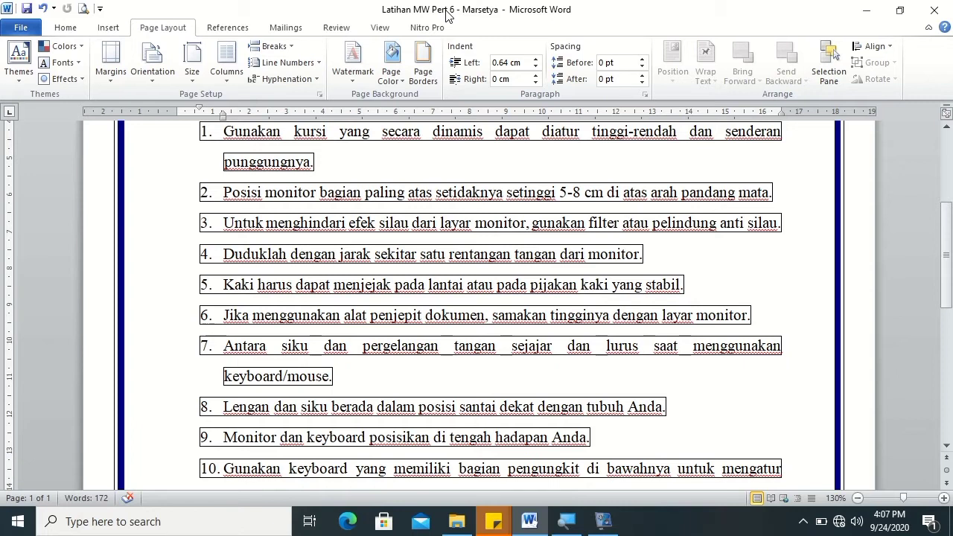
# Step: Examine the shading fill, the pattern styles and the apply-to choices for the current list item, leaving the shading unchanged
pyautogui.click(420, 77)
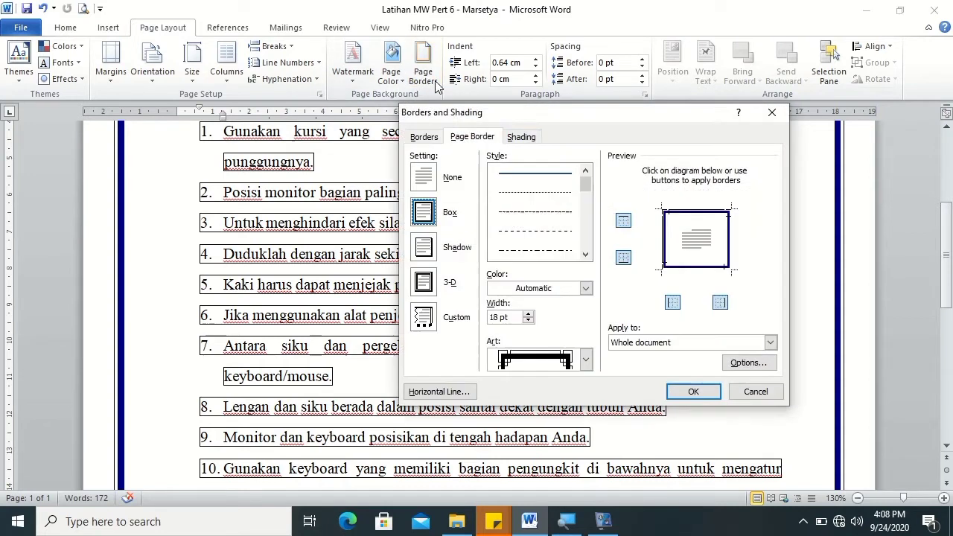
pyautogui.click(526, 140)
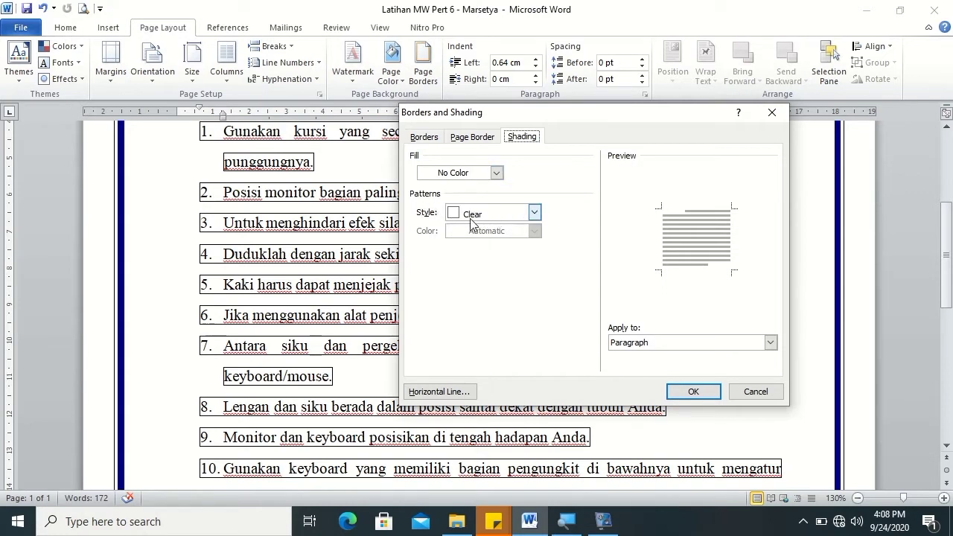
pyautogui.click(533, 215)
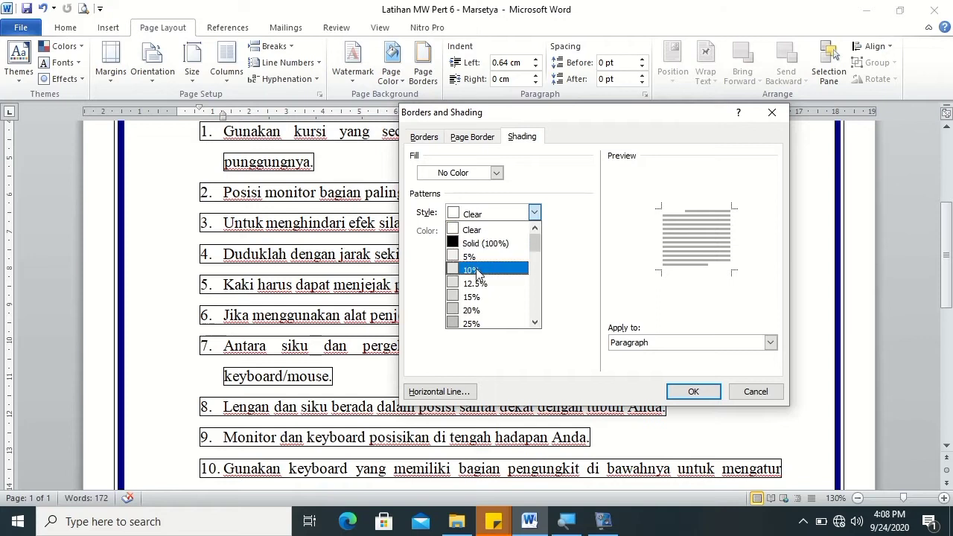
pyautogui.moveTo(535, 242); pyautogui.dragTo(536, 214)
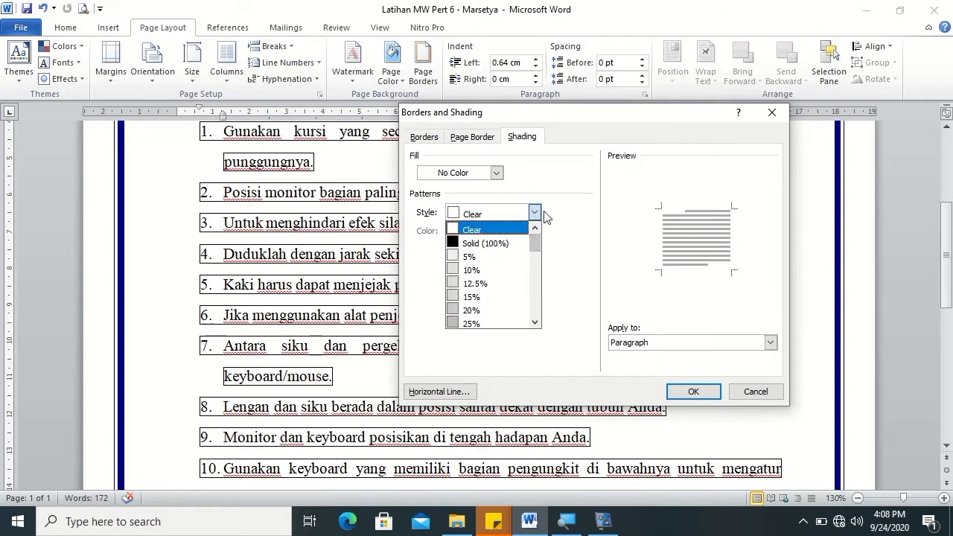
pyautogui.click(535, 214)
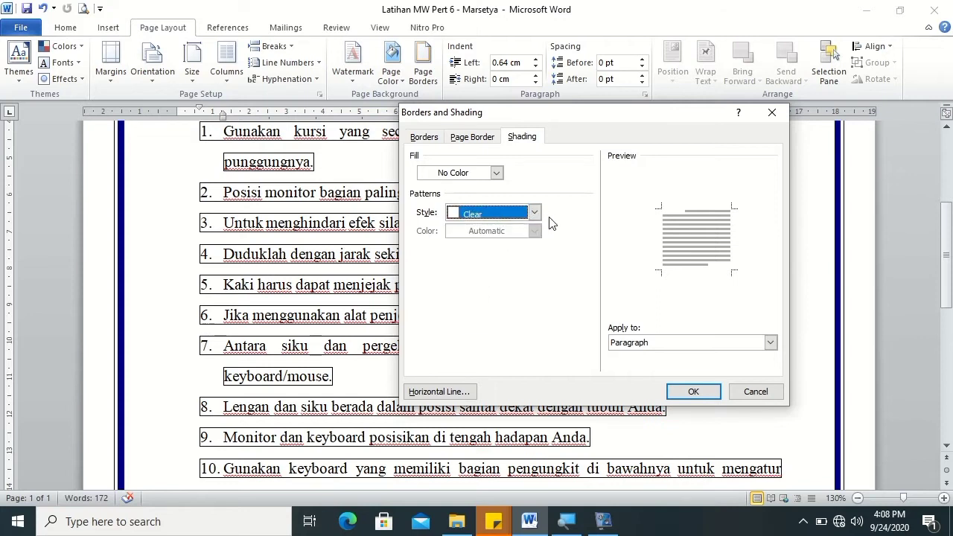
pyautogui.click(674, 345)
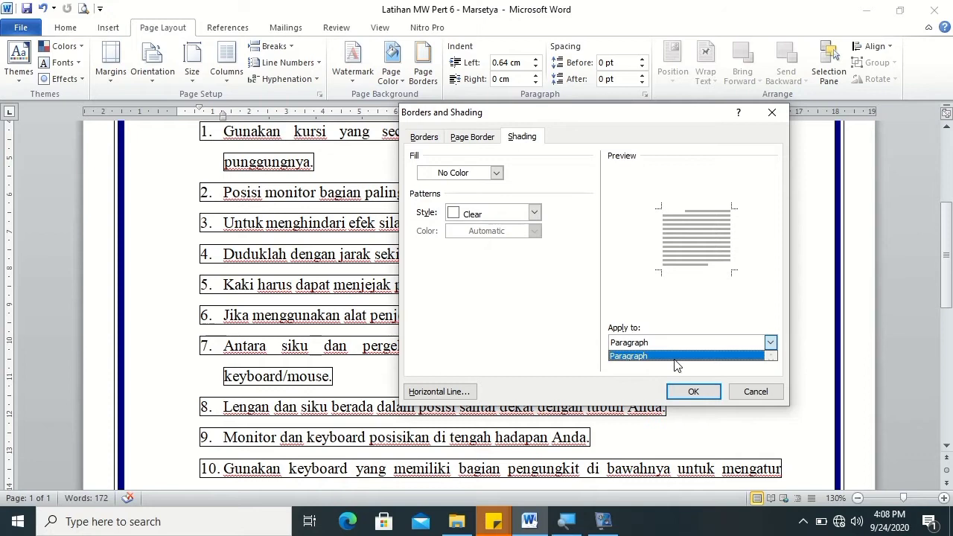
pyautogui.click(748, 395)
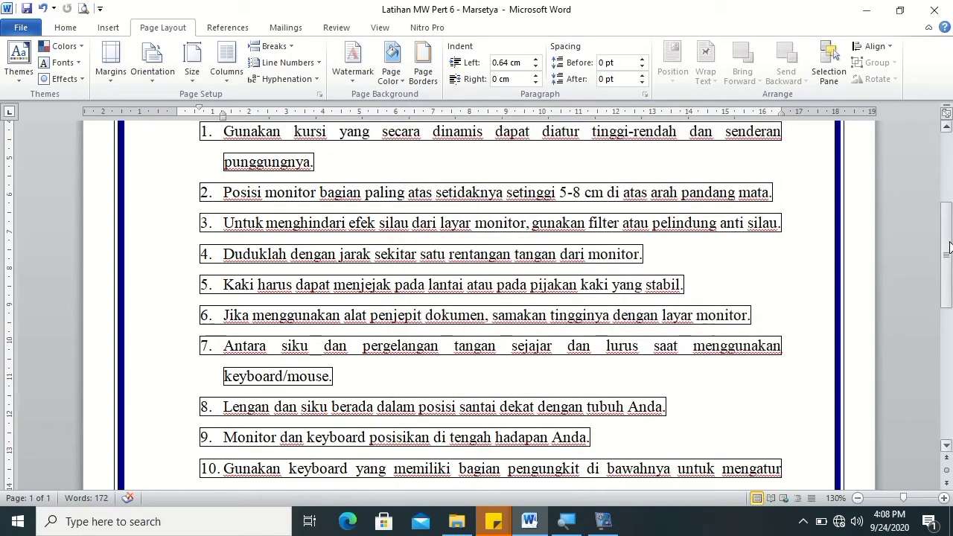
# Step: Select the whole introductory paragraph beneath the "Berkomputer Sehat" title and open its shading settings
pyautogui.moveTo(949, 248); pyautogui.dragTo(951, 197)
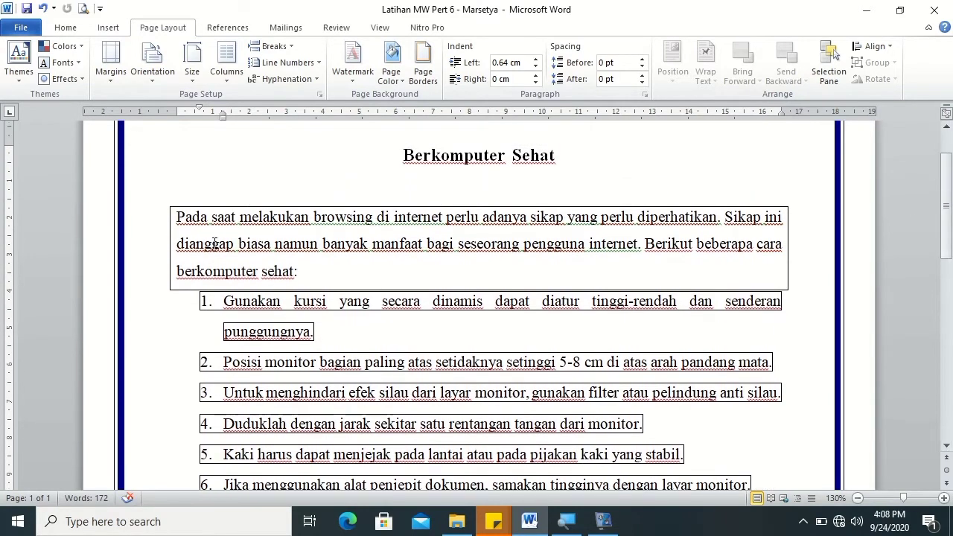
pyautogui.click(177, 215)
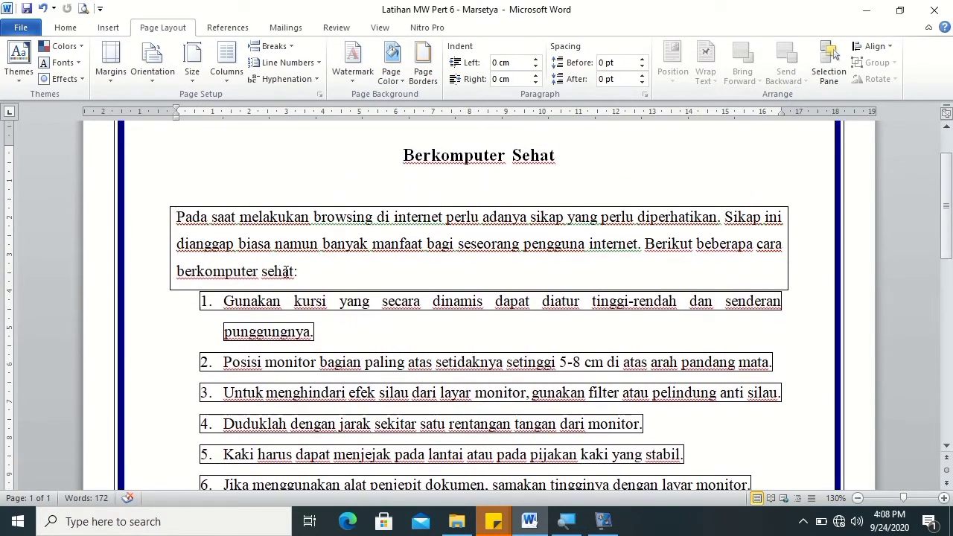
pyautogui.keyDown('shift'); pyautogui.click(298, 271); pyautogui.keyUp('shift')
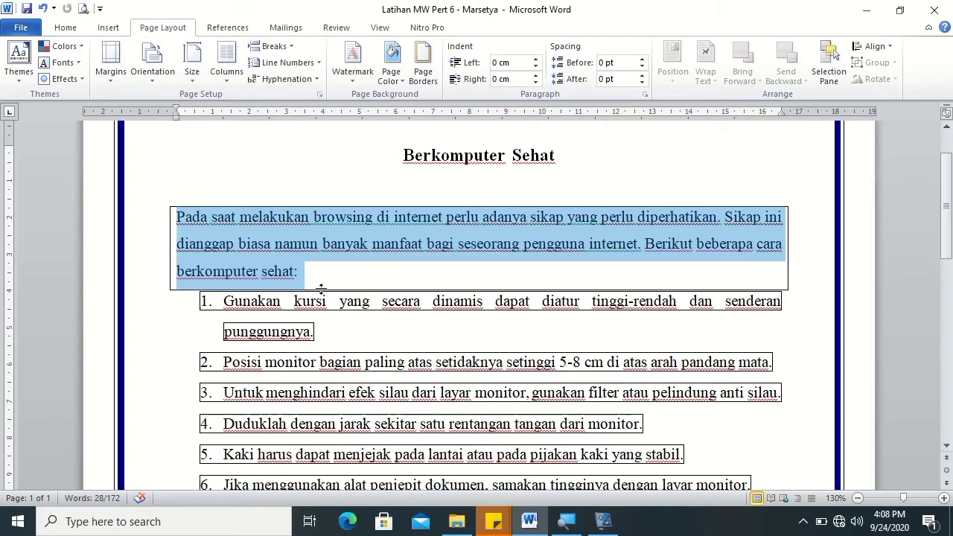
pyautogui.hotkey('shift', 'Left')
pyautogui.click(422, 75)
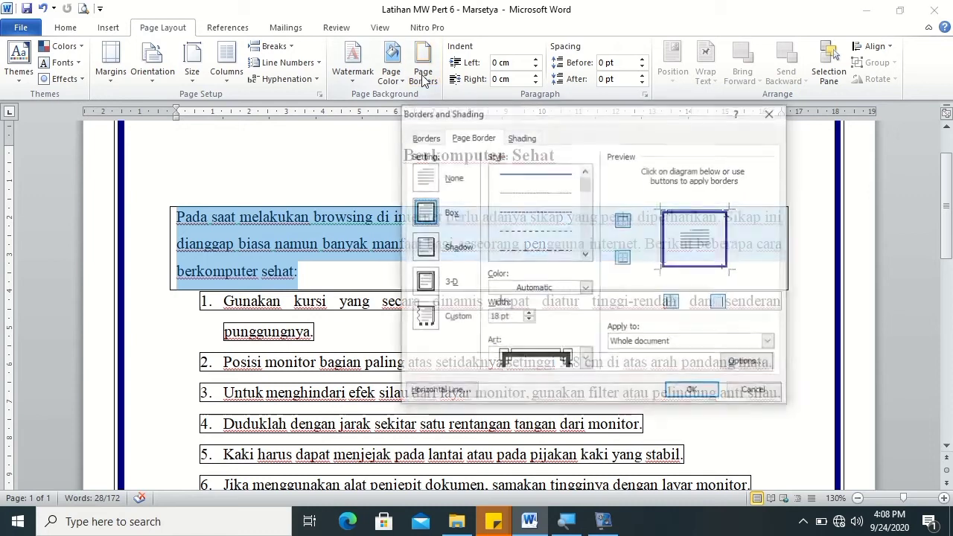
pyautogui.click(535, 138)
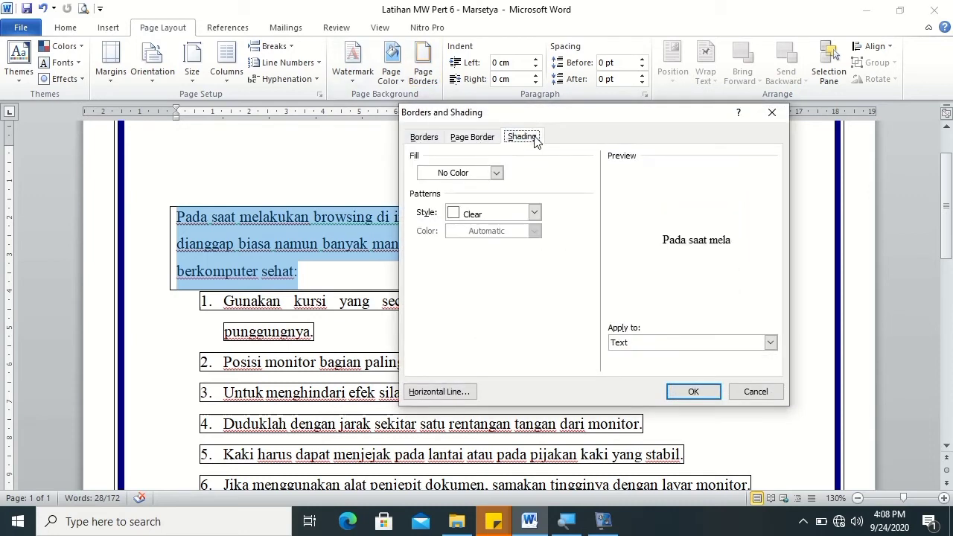
# Step: Set the introductory paragraph's shading fill to the pale cyan from the standard colours, after trying light blue and other shades
pyautogui.click(494, 173)
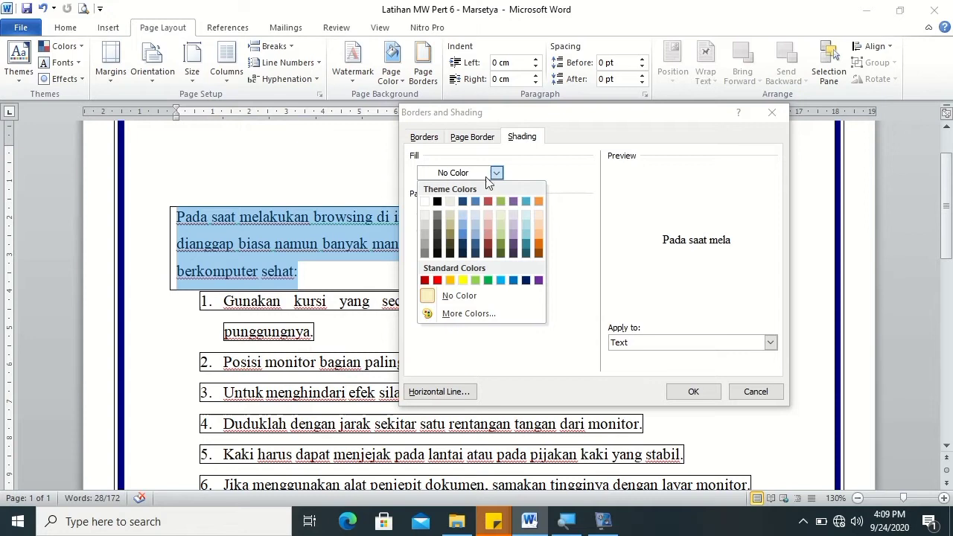
pyautogui.click(477, 224)
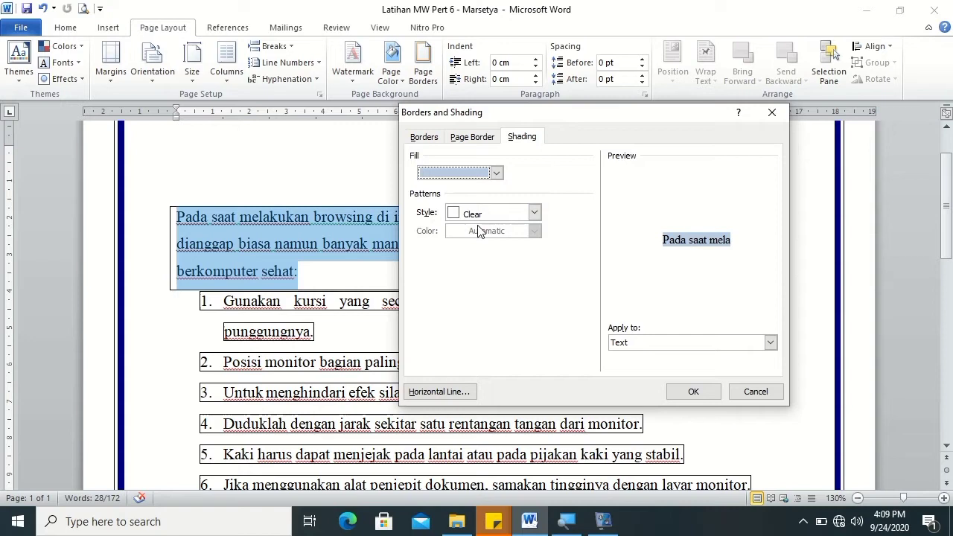
pyautogui.click(495, 173)
pyautogui.click(467, 314)
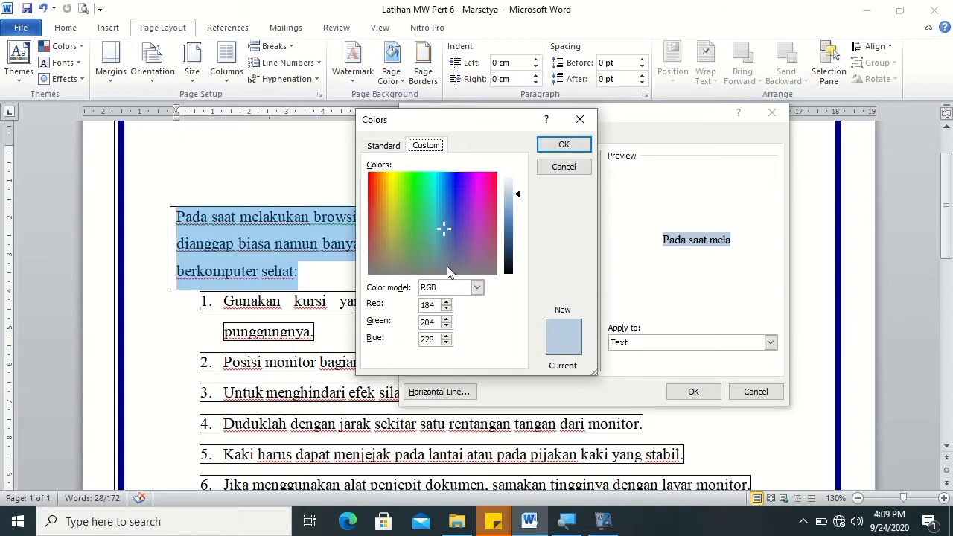
pyautogui.click(456, 202)
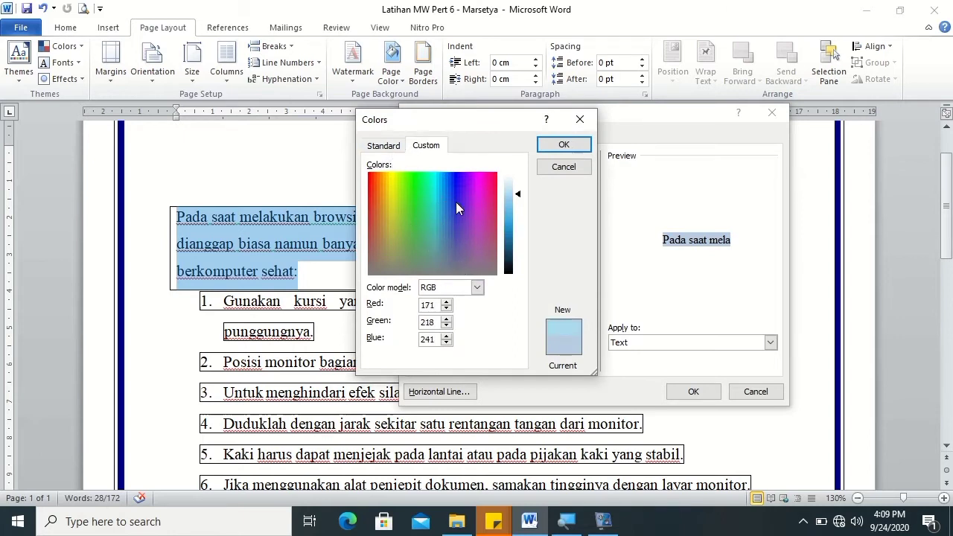
pyautogui.click(382, 145)
pyautogui.click(410, 207)
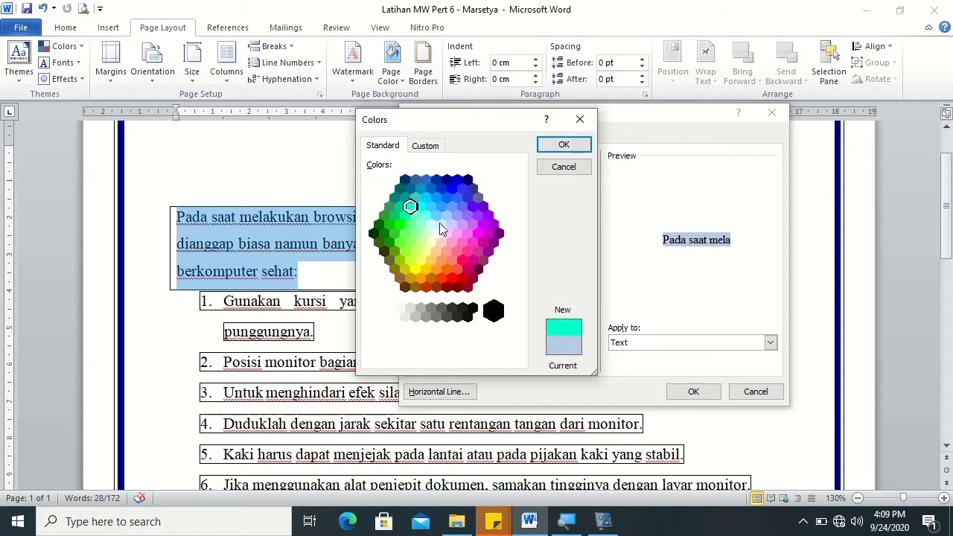
pyautogui.click(432, 224)
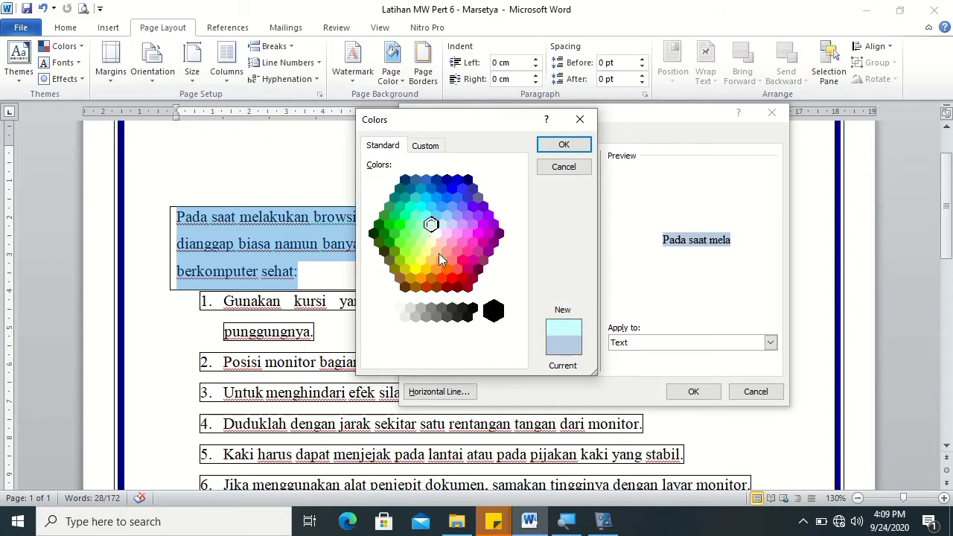
pyautogui.click(564, 146)
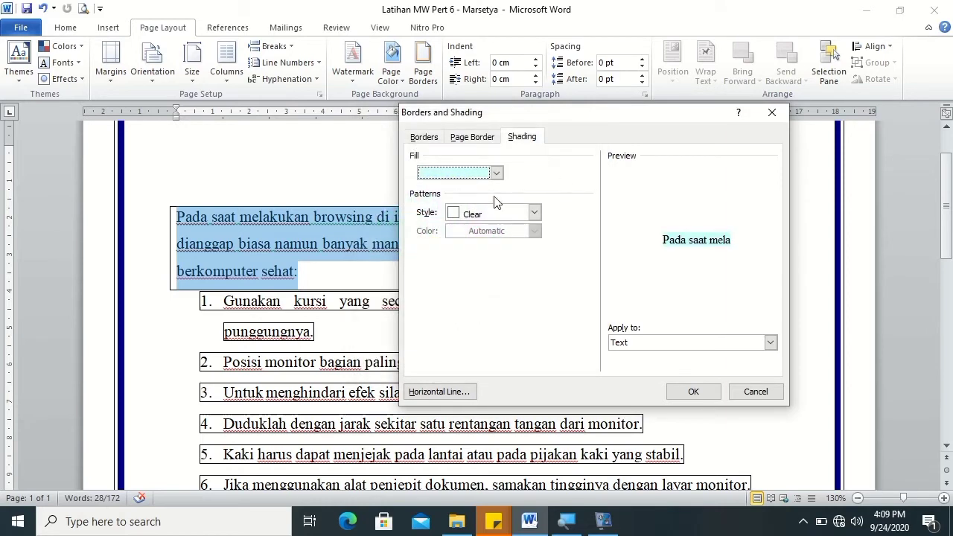
# Step: Reuse the recent pale cyan fill and apply the shading to the whole introductory Paragraph instead of Text
pyautogui.click(495, 173)
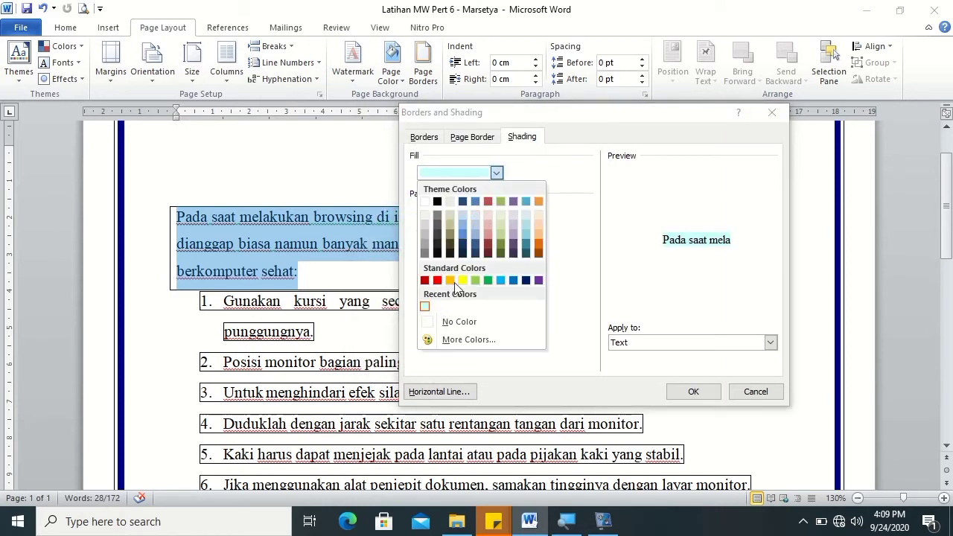
pyautogui.click(424, 306)
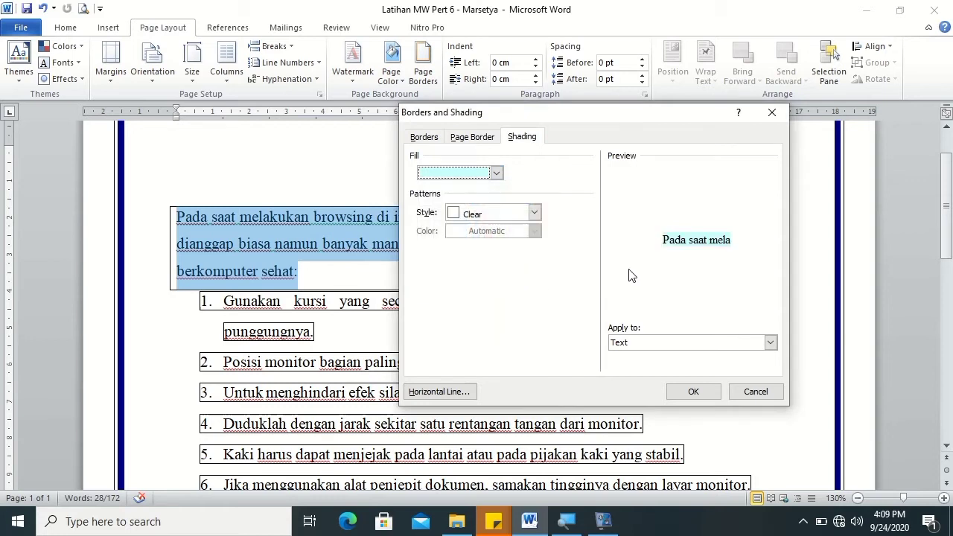
pyautogui.click(650, 344)
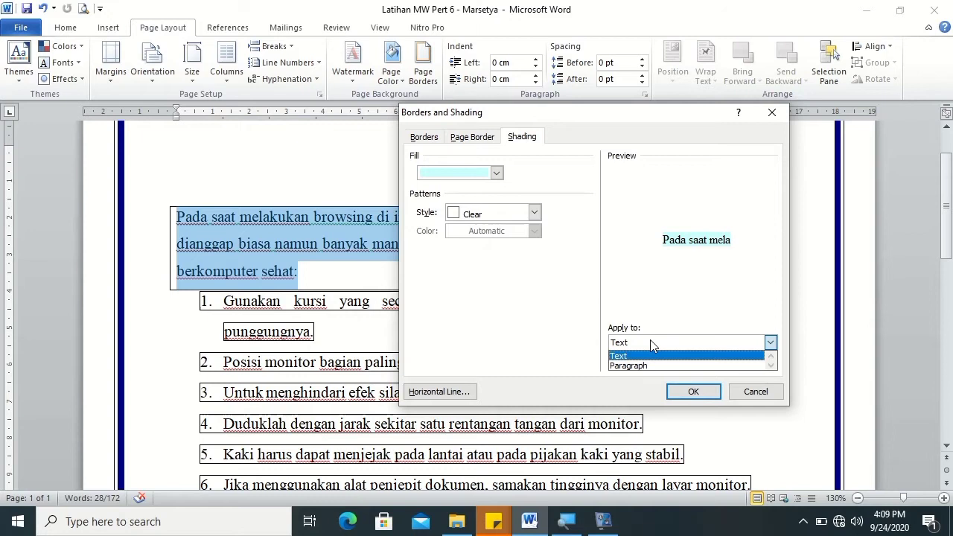
pyautogui.click(652, 367)
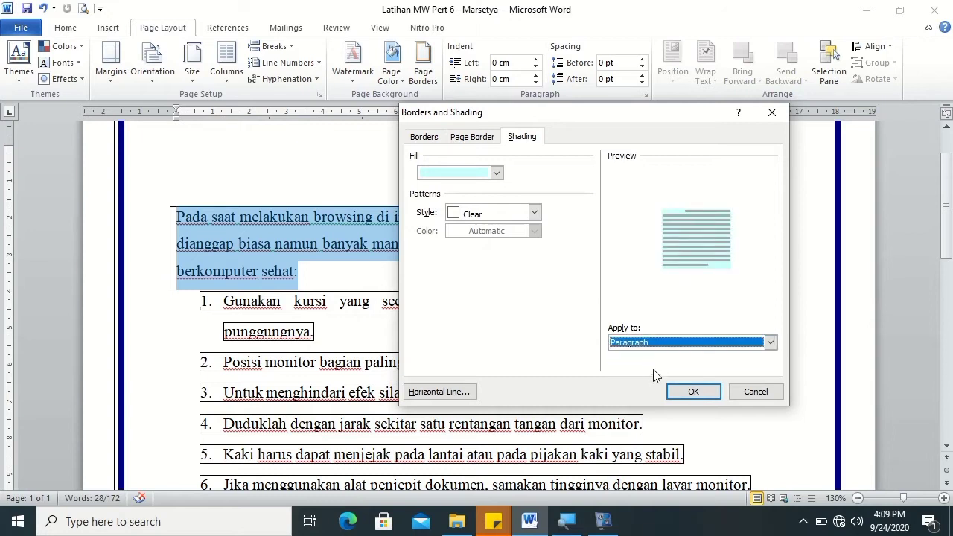
pyautogui.click(676, 392)
pyautogui.click(563, 300)
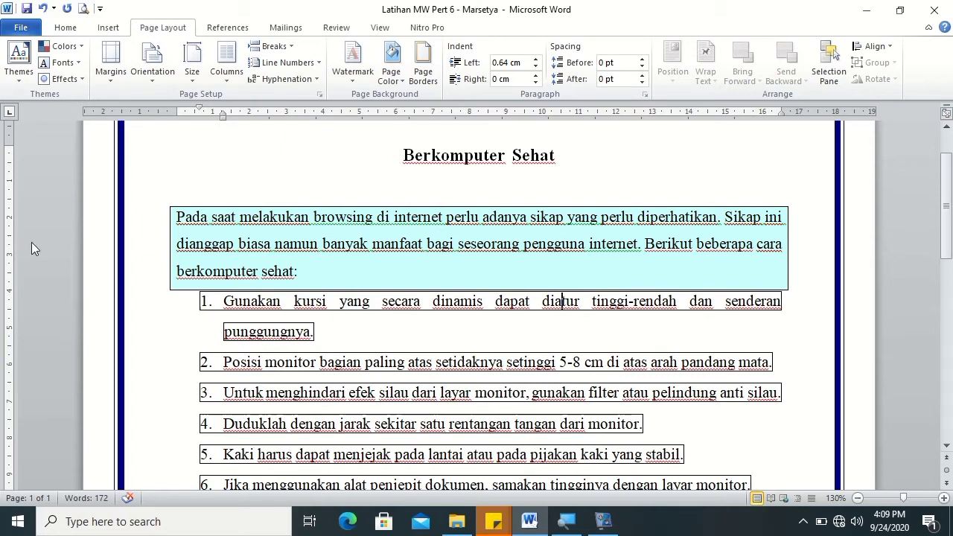
# Step: Select all numbered items 1 to 11 and set their paragraph shading fill to bright green from the standard colours
pyautogui.click(224, 305)
pyautogui.moveTo(945, 220); pyautogui.dragTo(950, 314)
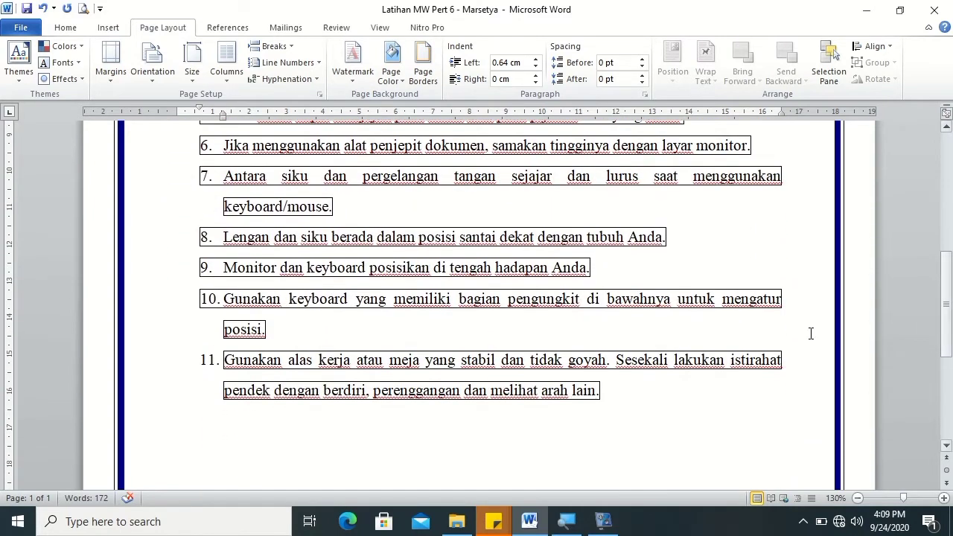
pyautogui.keyDown('shift'); pyautogui.click(603, 404); pyautogui.keyUp('shift')
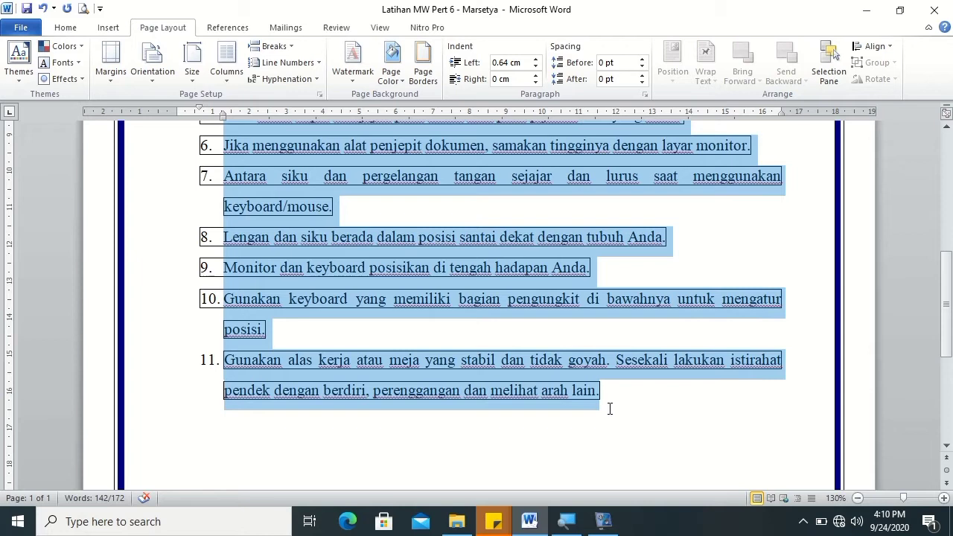
pyautogui.click(426, 66)
pyautogui.click(521, 139)
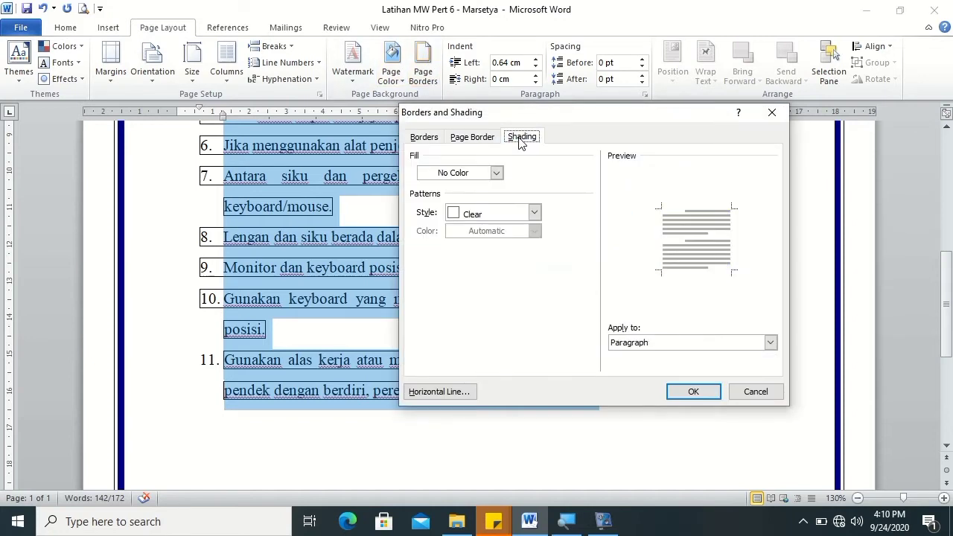
pyautogui.click(496, 173)
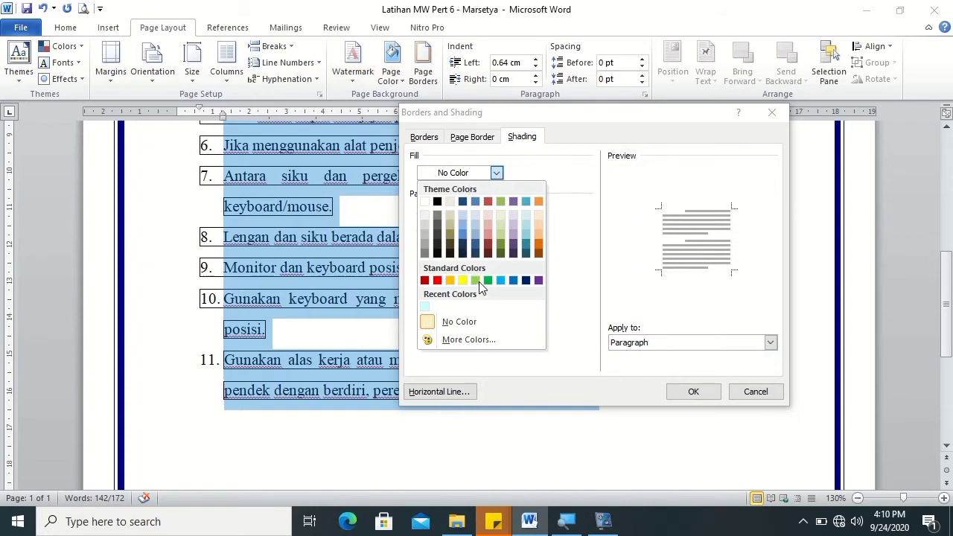
pyautogui.click(481, 342)
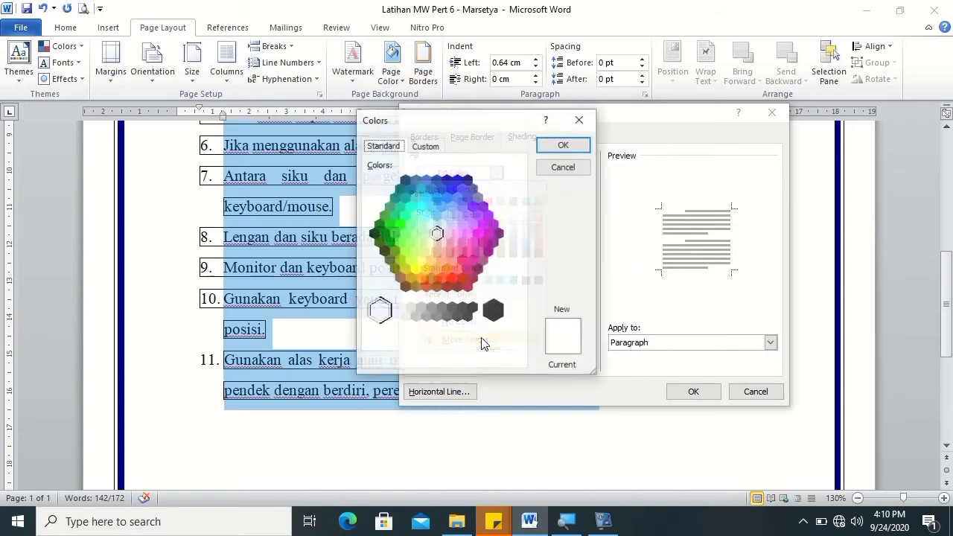
pyautogui.click(400, 226)
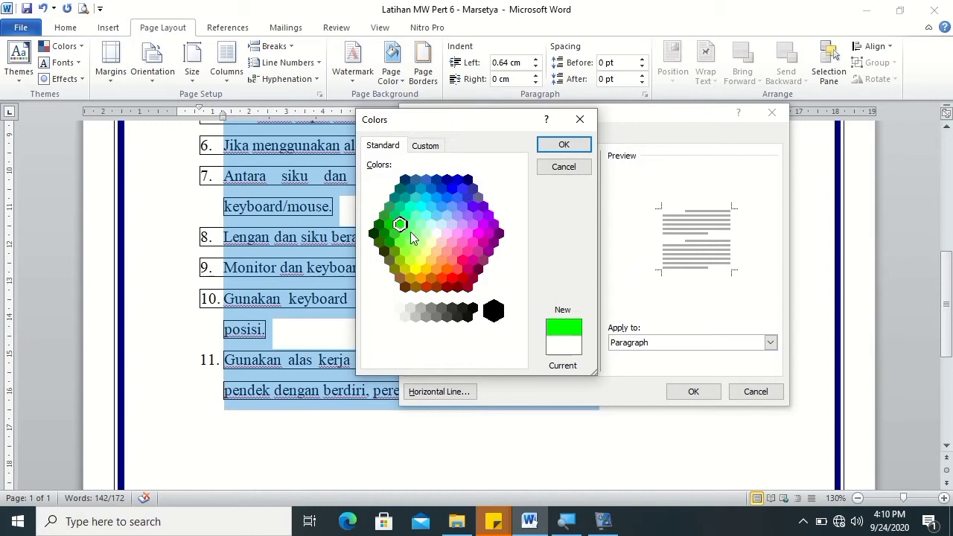
pyautogui.click(563, 145)
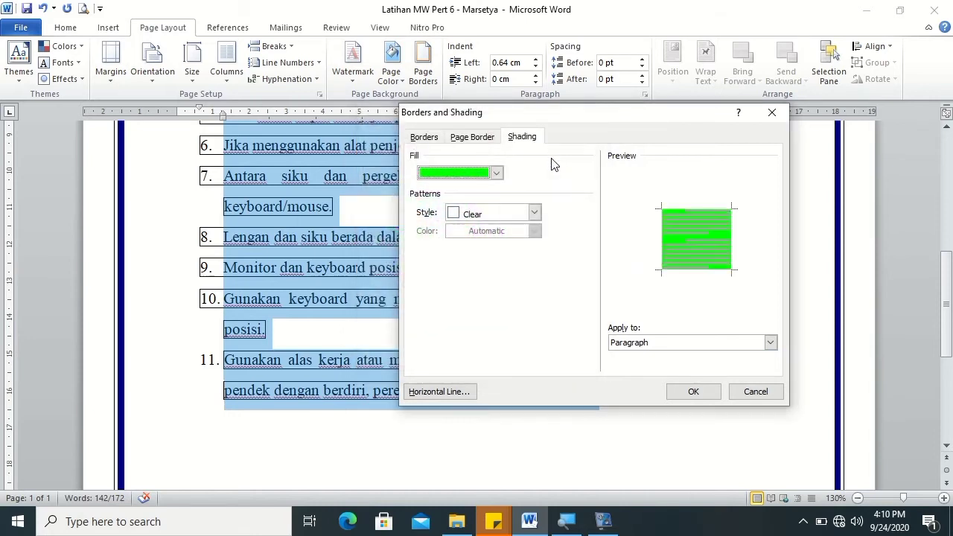
# Step: Set the numbered list's shading pattern to the 15% style in standard dark blue, after trying yellow, grey and teal pattern colours
pyautogui.click(534, 213)
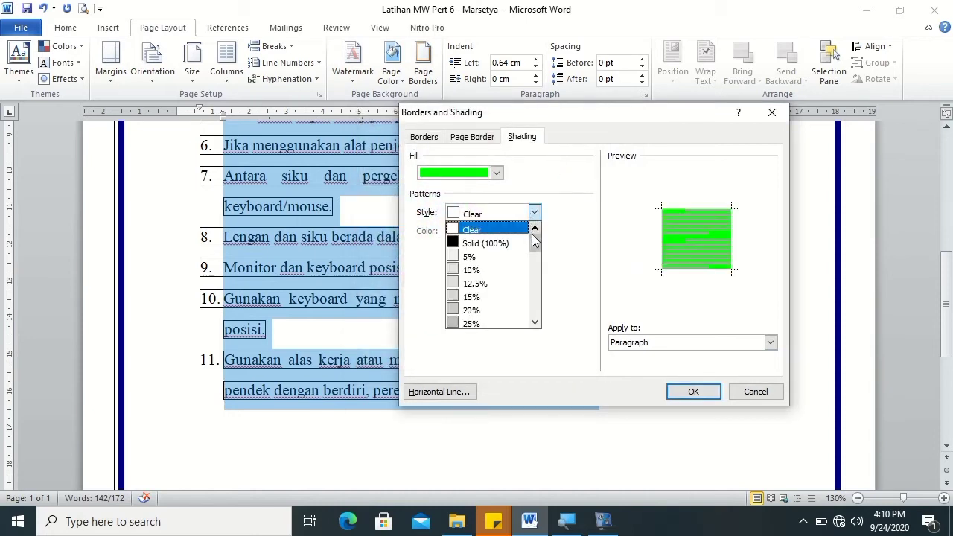
pyautogui.click(512, 297)
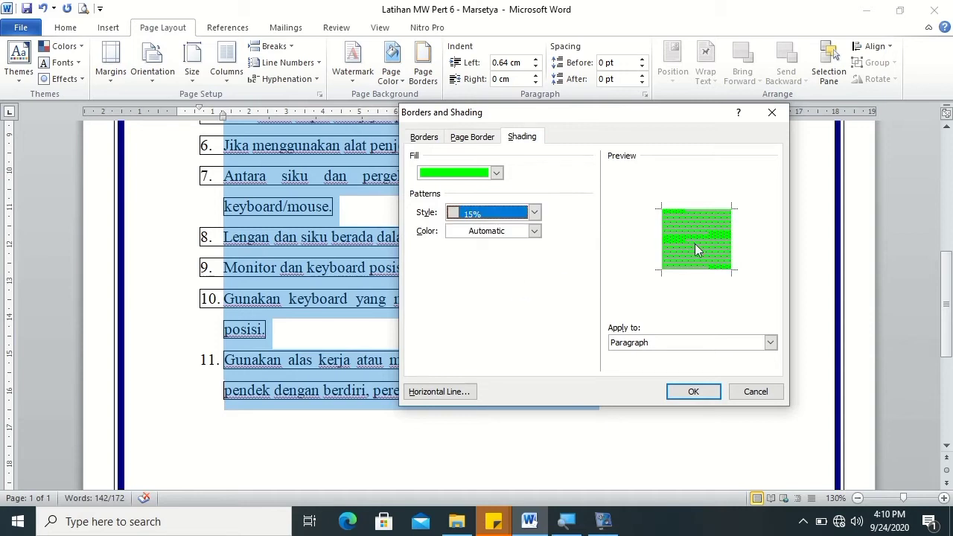
pyautogui.click(535, 232)
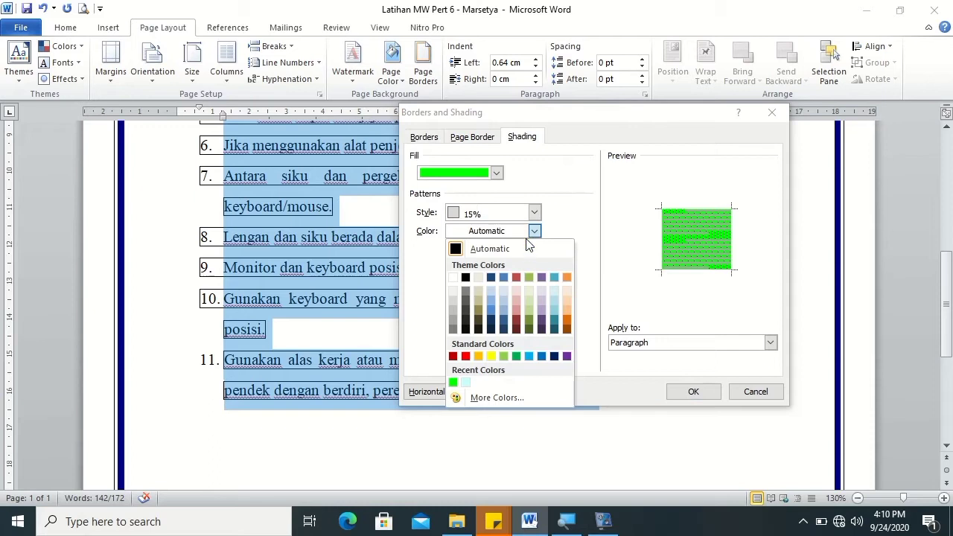
pyautogui.click(491, 356)
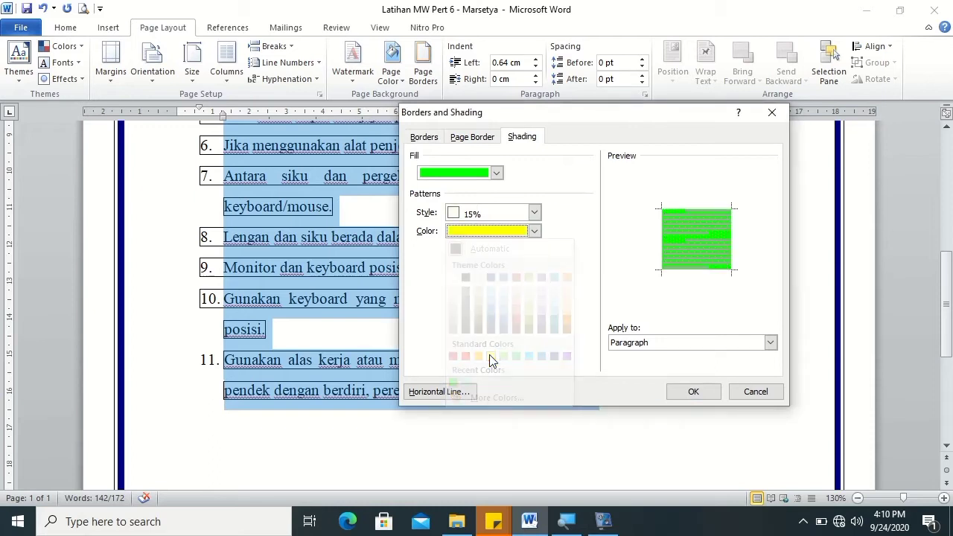
pyautogui.click(534, 231)
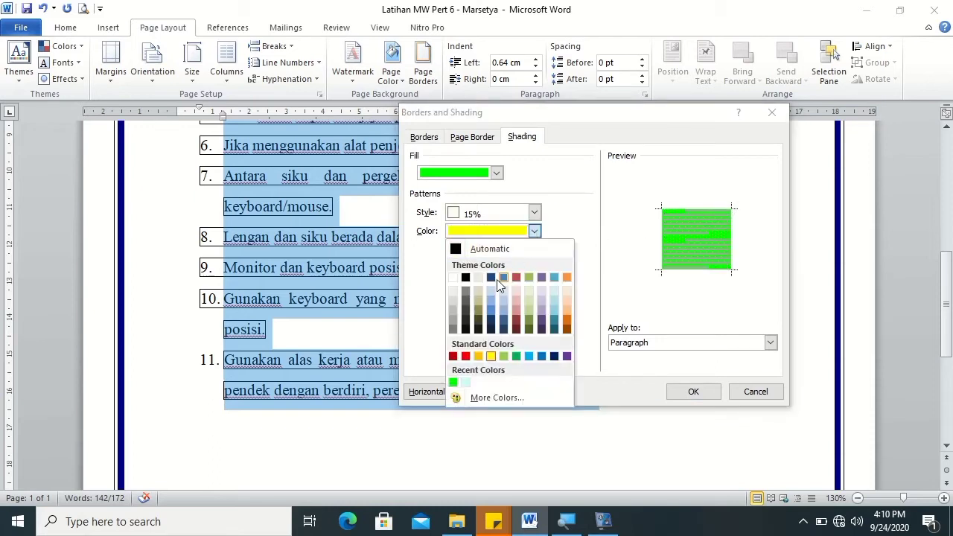
pyautogui.click(456, 322)
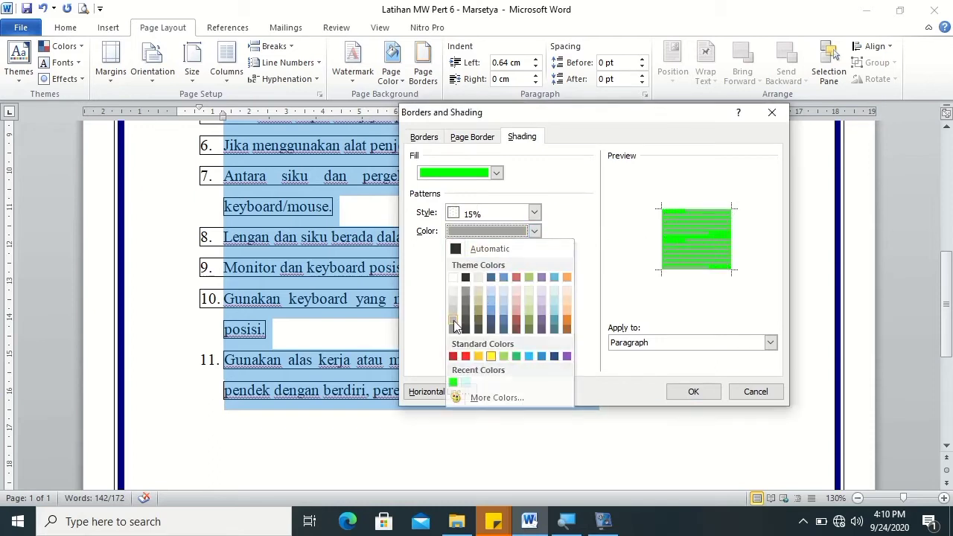
pyautogui.click(534, 232)
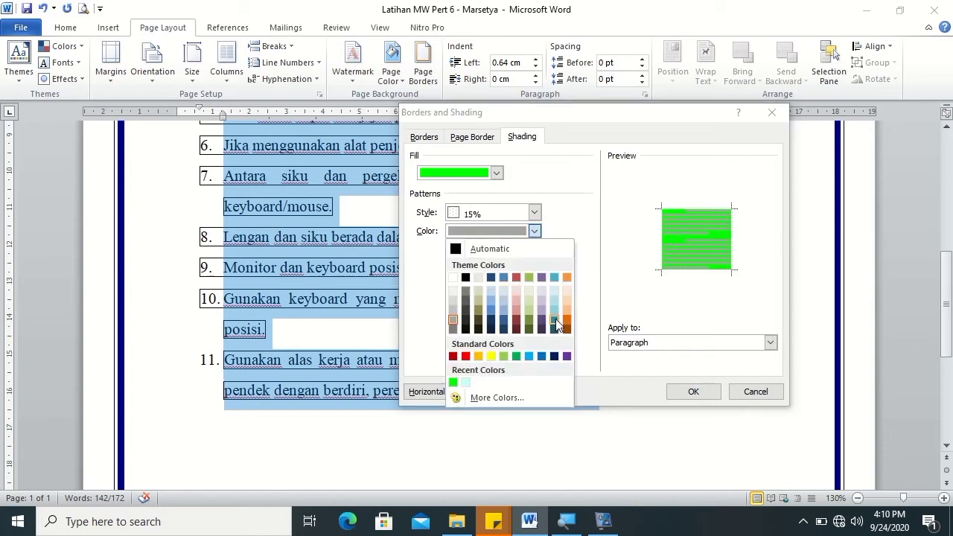
pyautogui.click(554, 321)
pyautogui.click(535, 233)
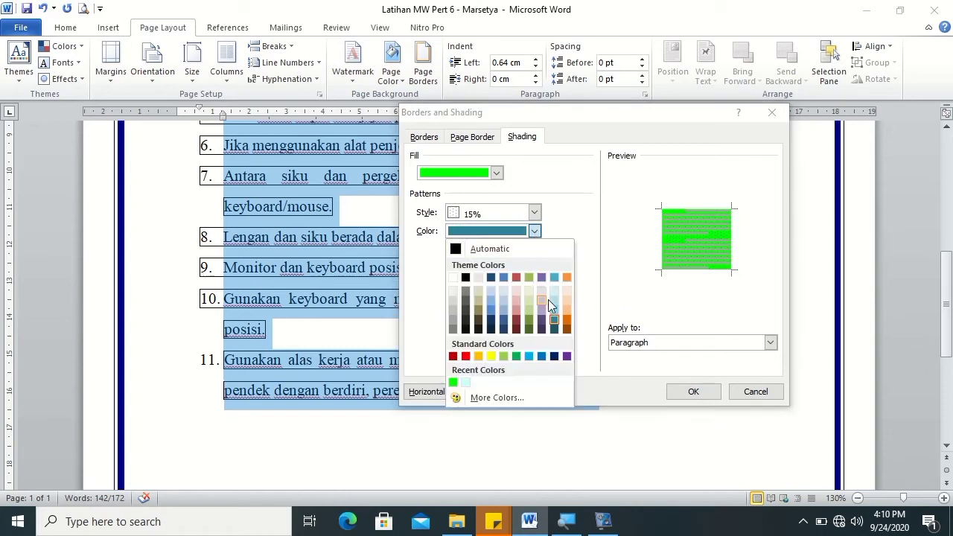
pyautogui.click(554, 356)
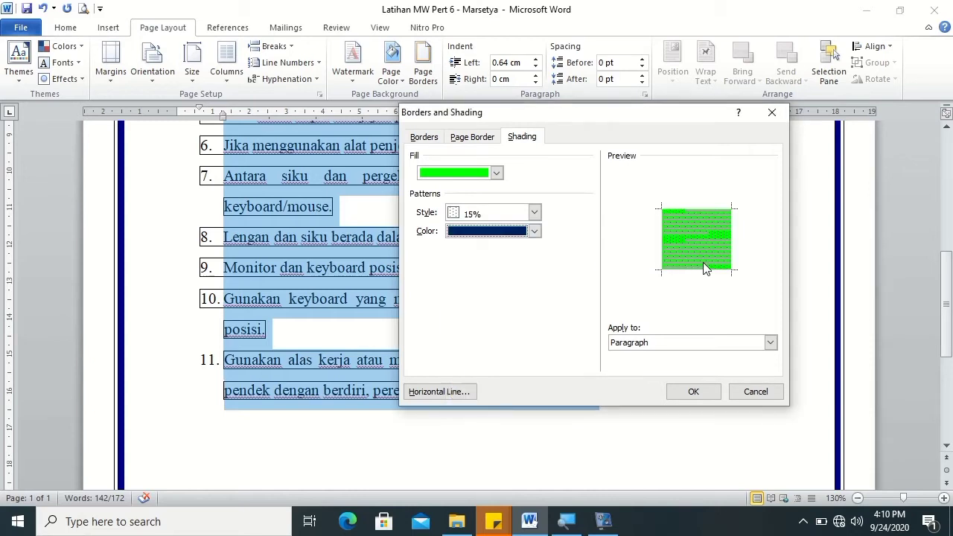
# Step: Apply the list's patterned shading to Text instead of Paragraph and deselect the list
pyautogui.click(665, 343)
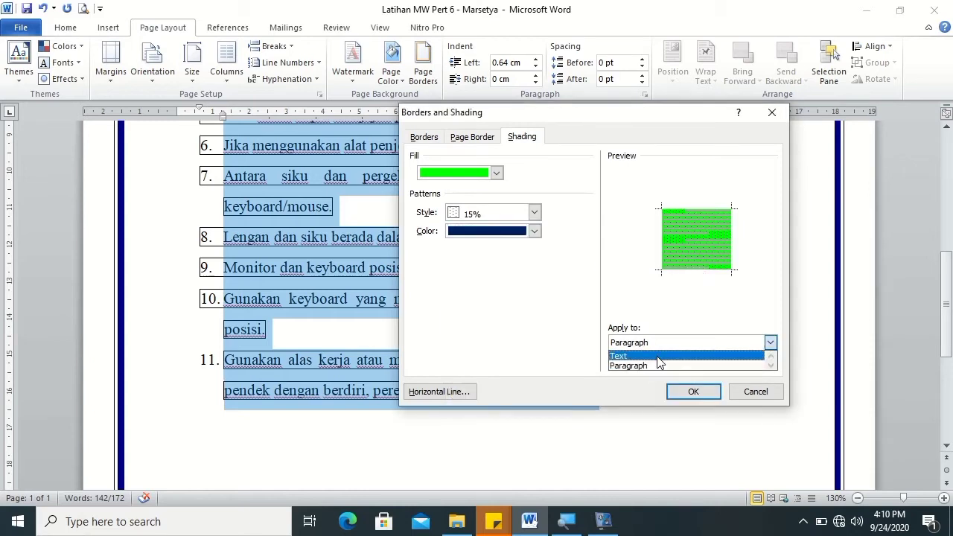
pyautogui.click(658, 357)
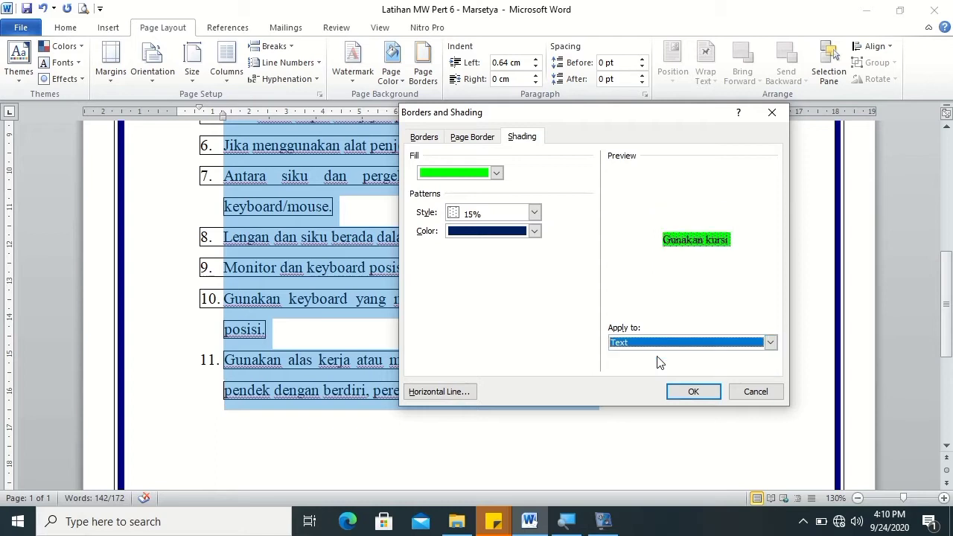
pyautogui.click(690, 391)
pyautogui.click(590, 330)
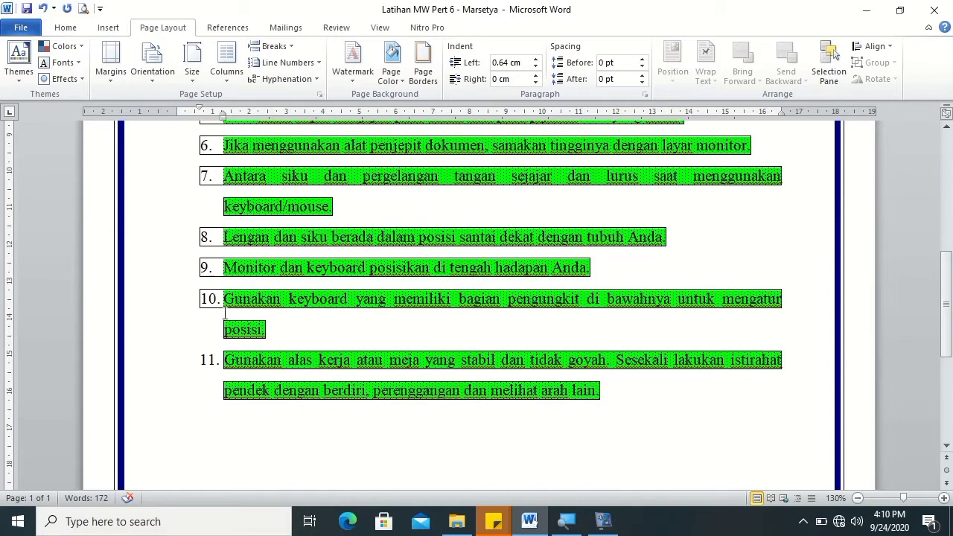
pyautogui.moveTo(949, 356); pyautogui.dragTo(949, 305)
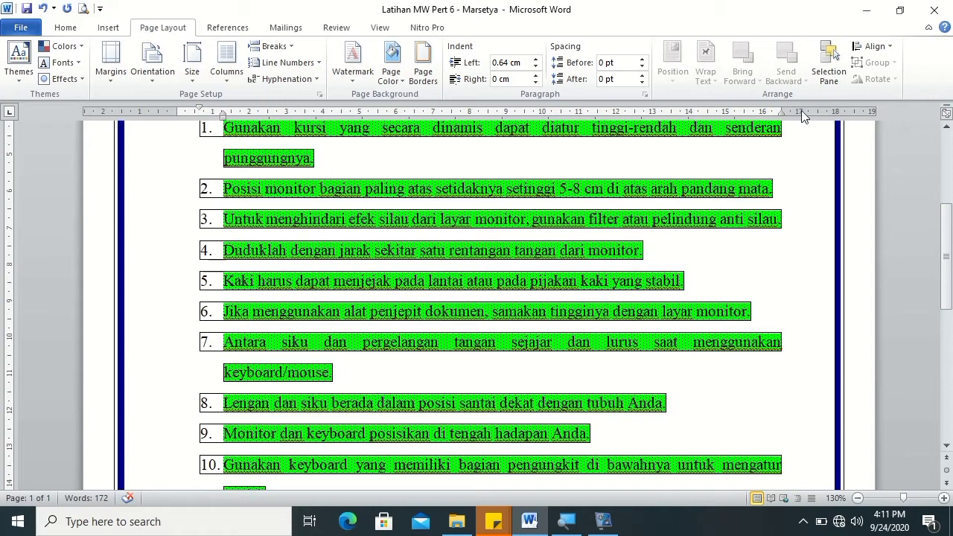
pyautogui.scroll(5, 439, 233)
pyautogui.click(377, 266)
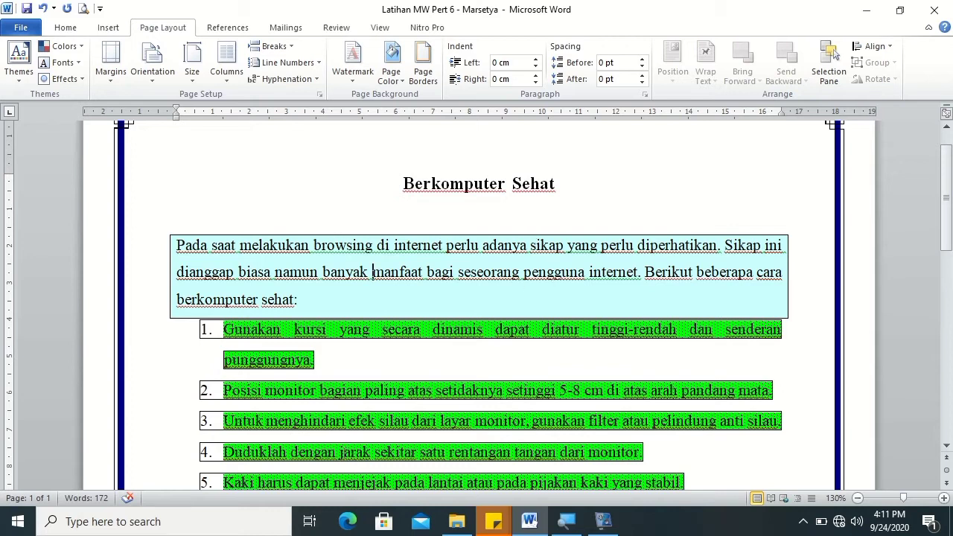
pyautogui.click(305, 357)
pyautogui.moveTo(948, 242); pyautogui.dragTo(950, 261)
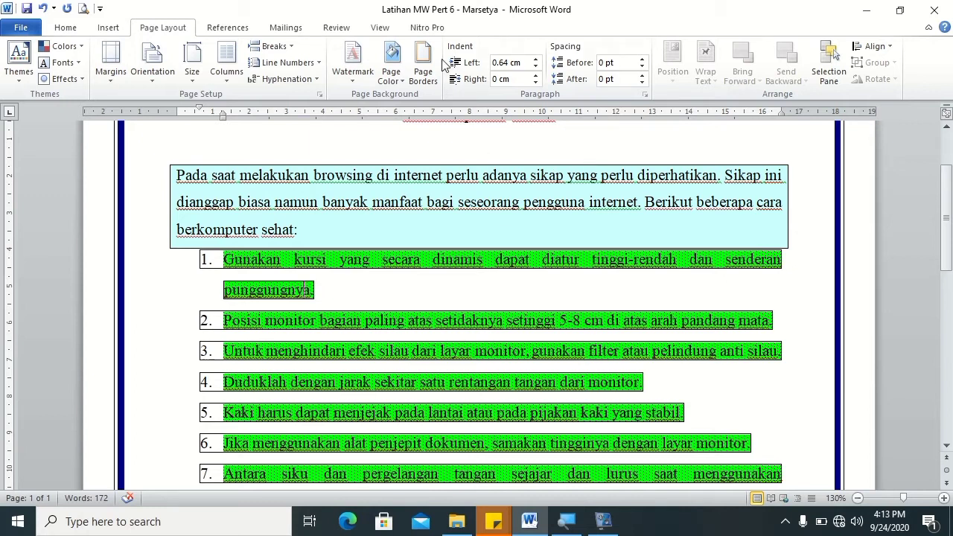
pyautogui.click(68, 30)
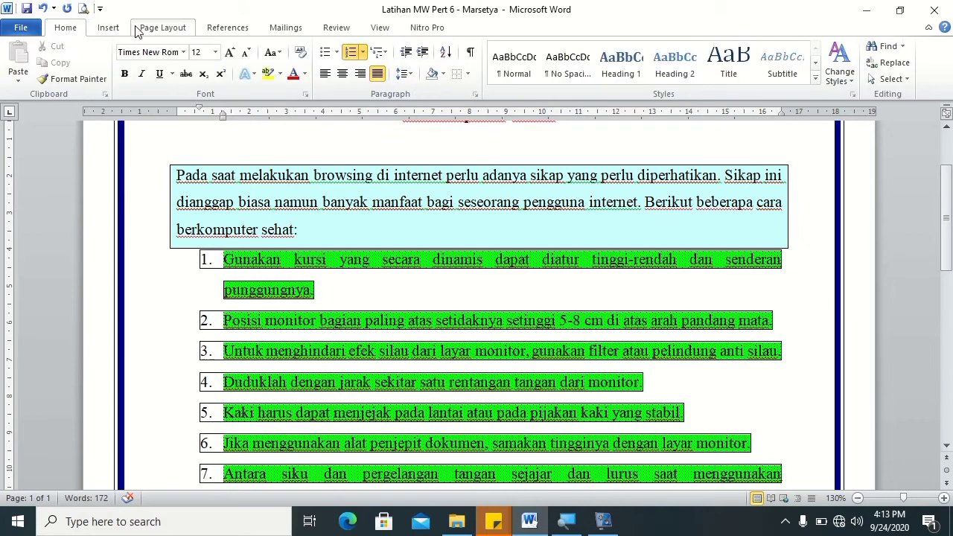
pyautogui.click(149, 27)
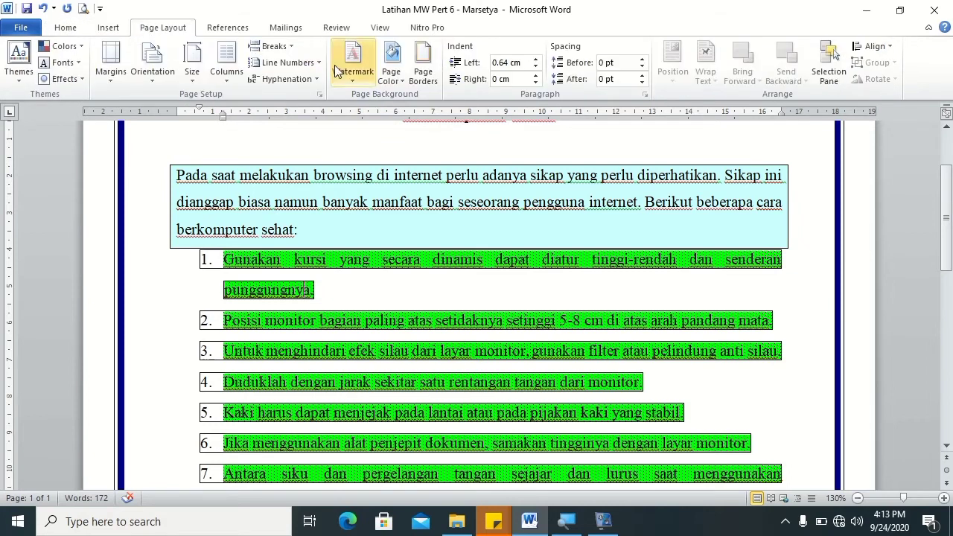
# Step: Set the page background colour to bright cyan from the standard colour palette, after trying a sky blue
pyautogui.click(392, 73)
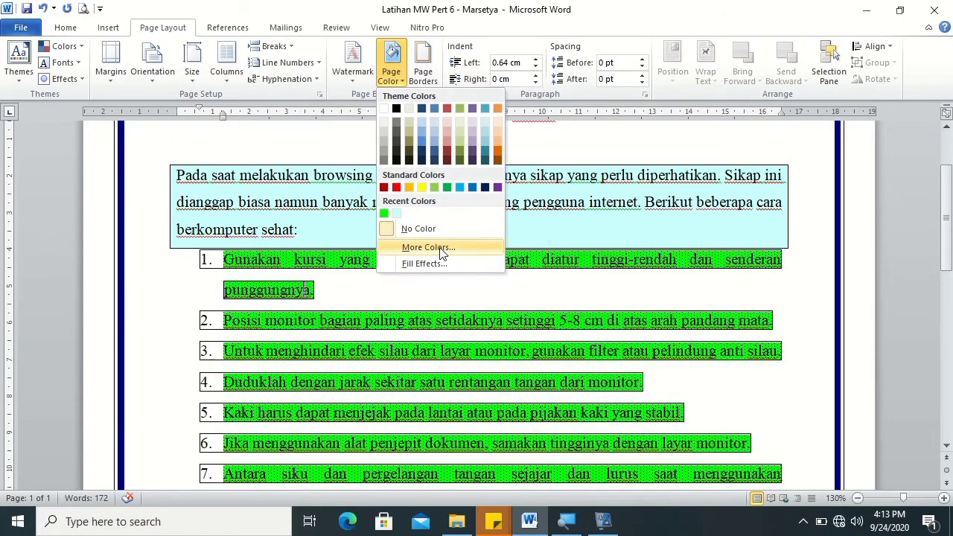
pyautogui.click(438, 248)
pyautogui.click(425, 196)
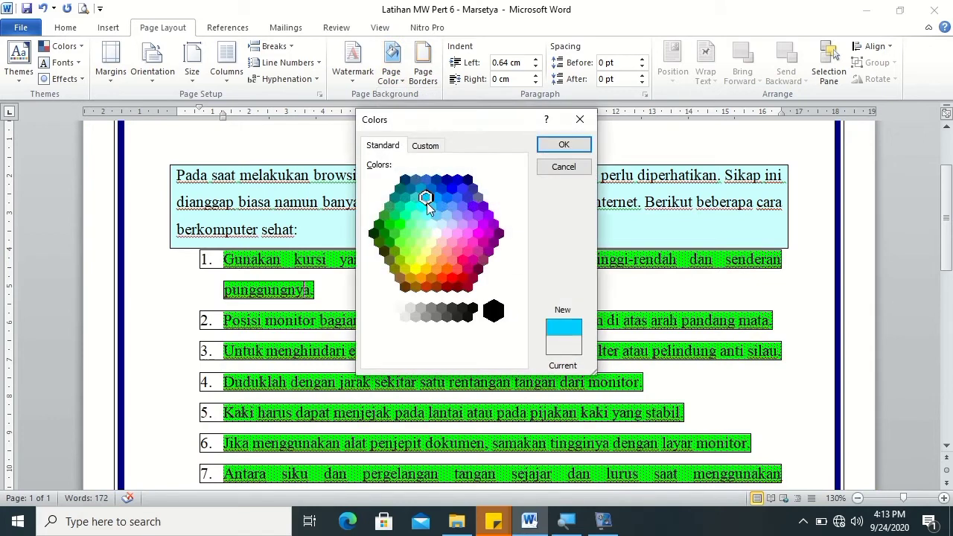
pyautogui.click(422, 207)
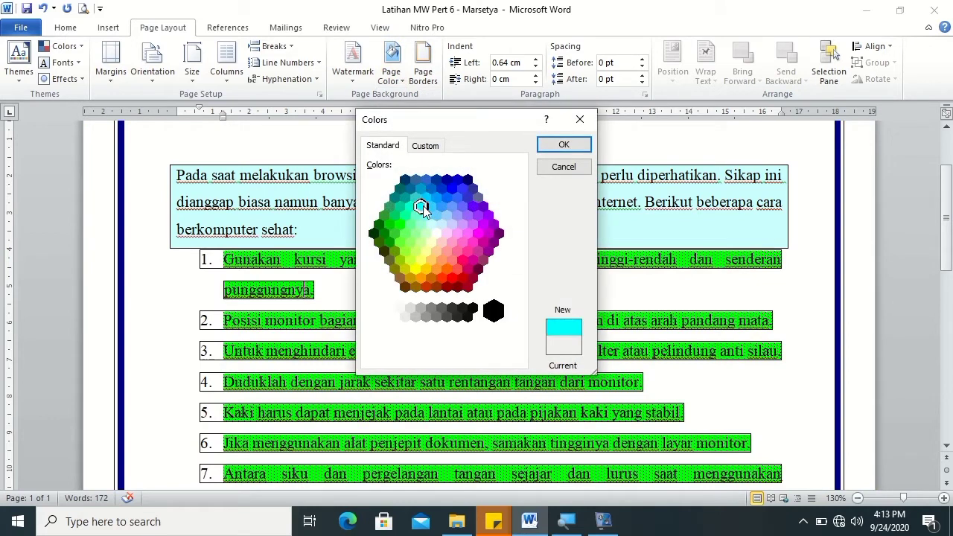
pyautogui.click(421, 146)
pyautogui.click(383, 147)
pyautogui.click(564, 145)
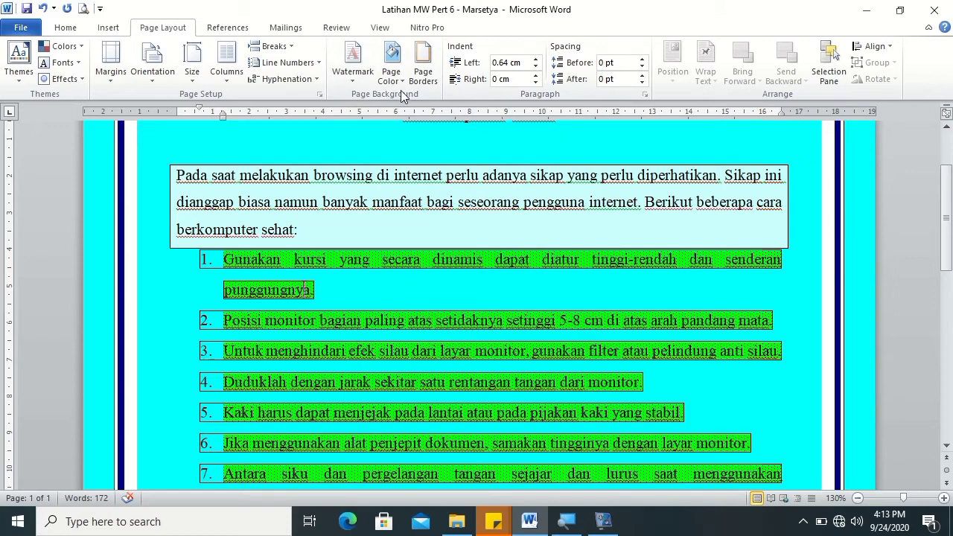
# Step: Fill the page background with the Light downward diagonal pattern, keeping the cyan foreground and white background, after browsing the other fill effects
pyautogui.moveTo(950, 229); pyautogui.dragTo(948, 203)
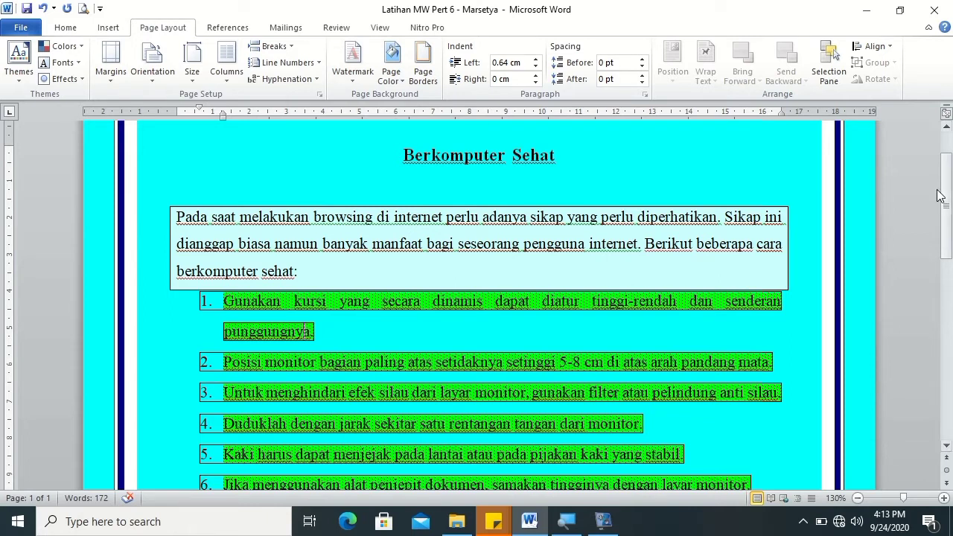
pyautogui.click(397, 79)
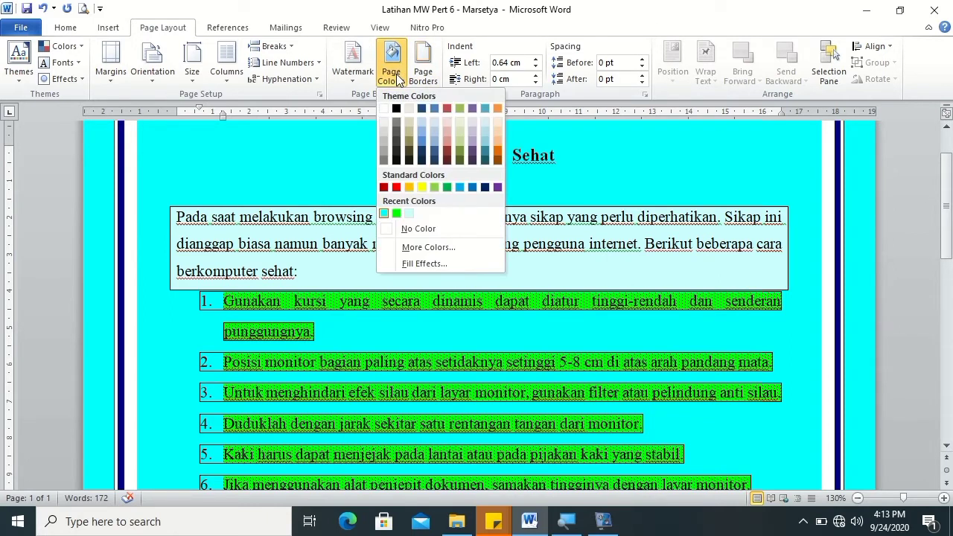
pyautogui.click(440, 262)
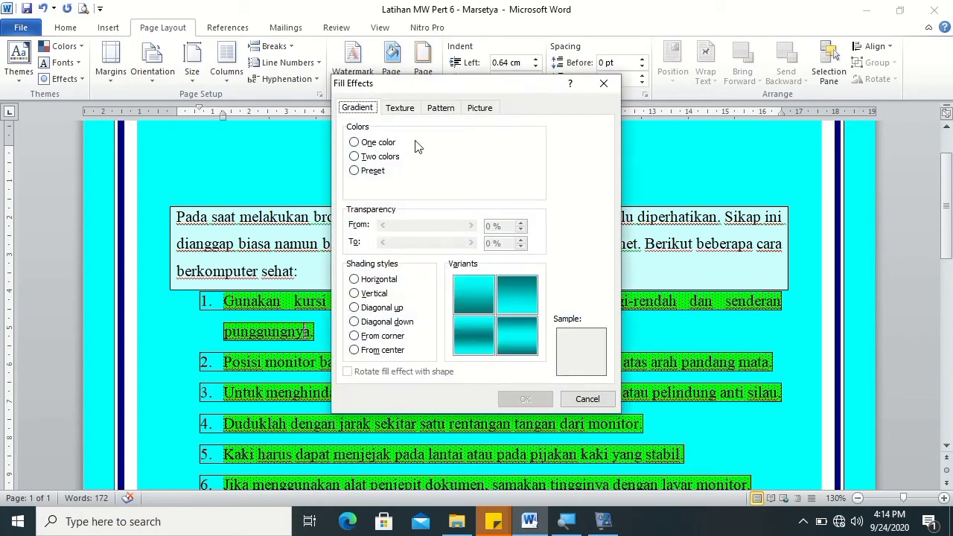
pyautogui.click(394, 109)
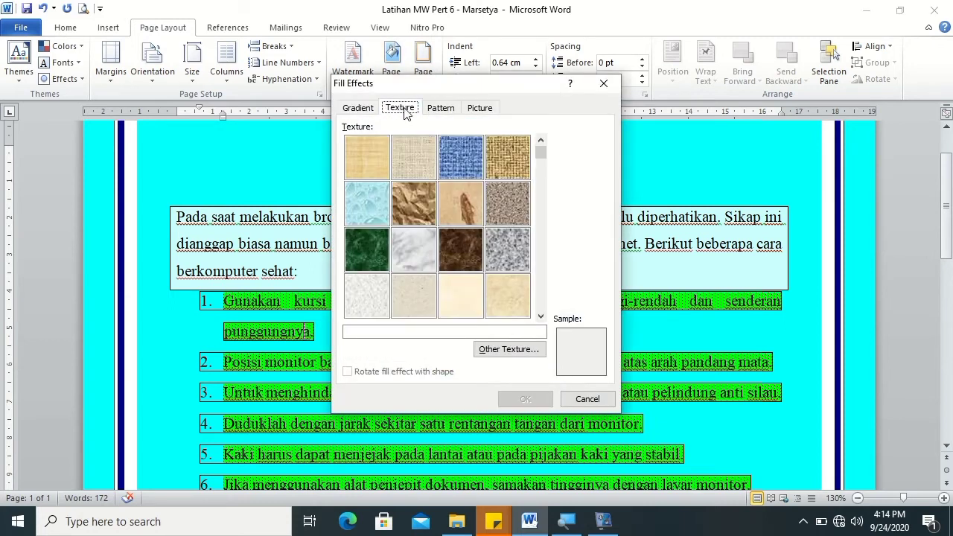
pyautogui.click(444, 110)
pyautogui.click(480, 110)
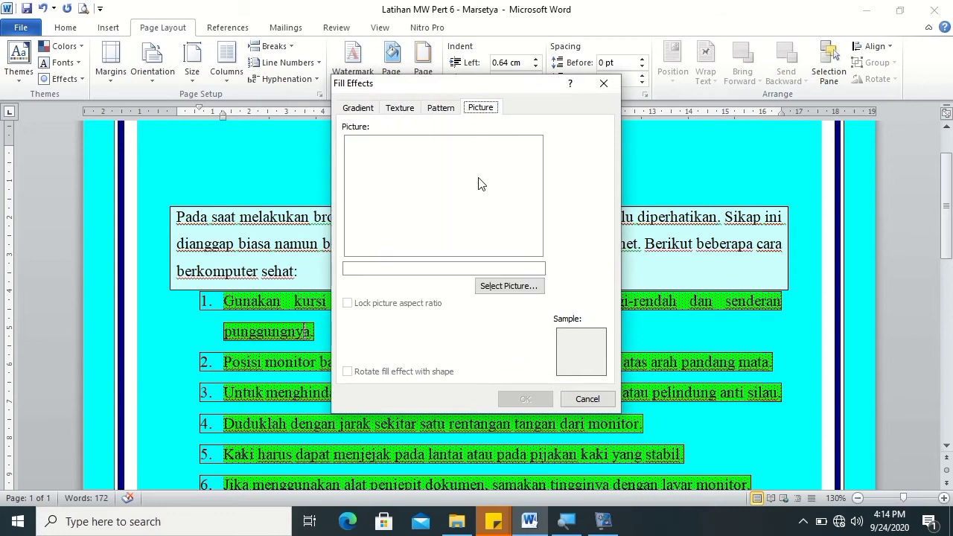
pyautogui.click(438, 110)
pyautogui.click(389, 145)
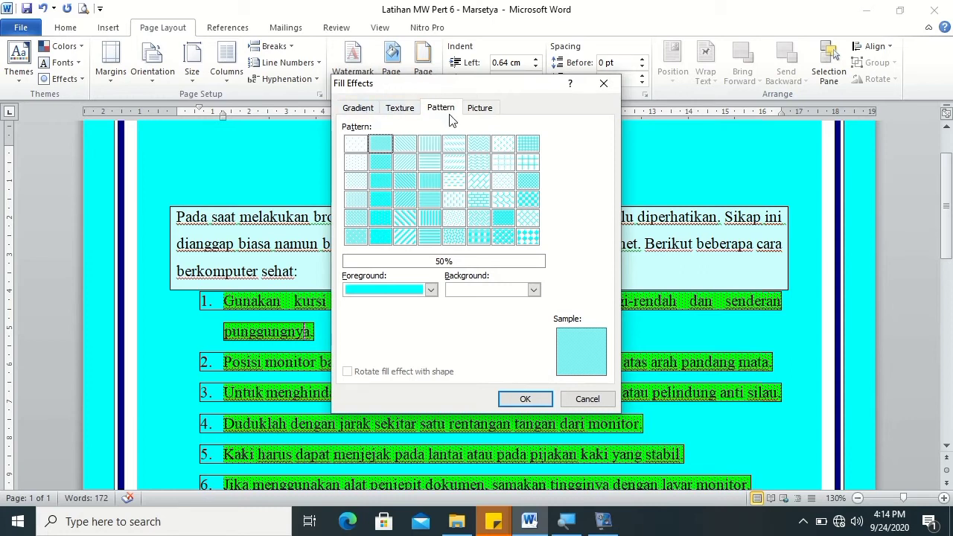
pyautogui.click(405, 146)
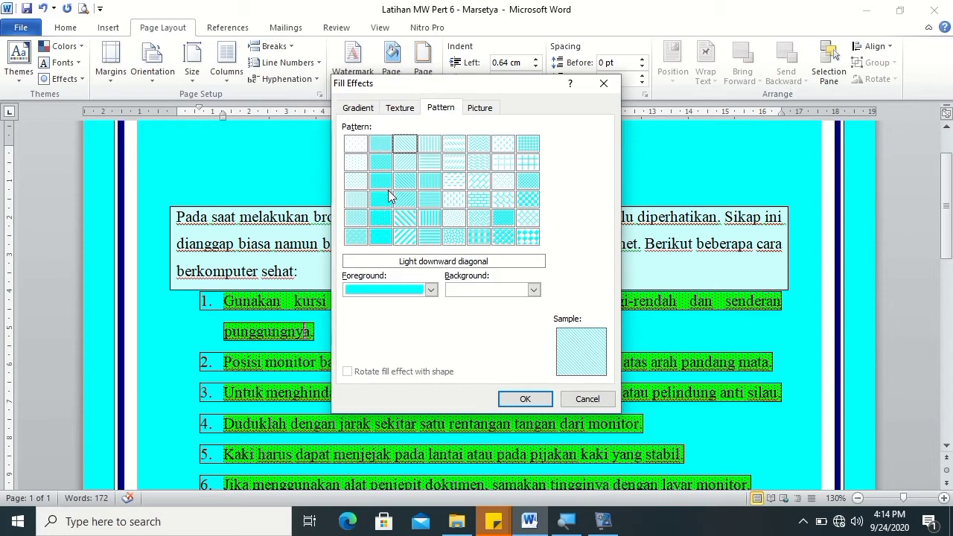
pyautogui.click(431, 291)
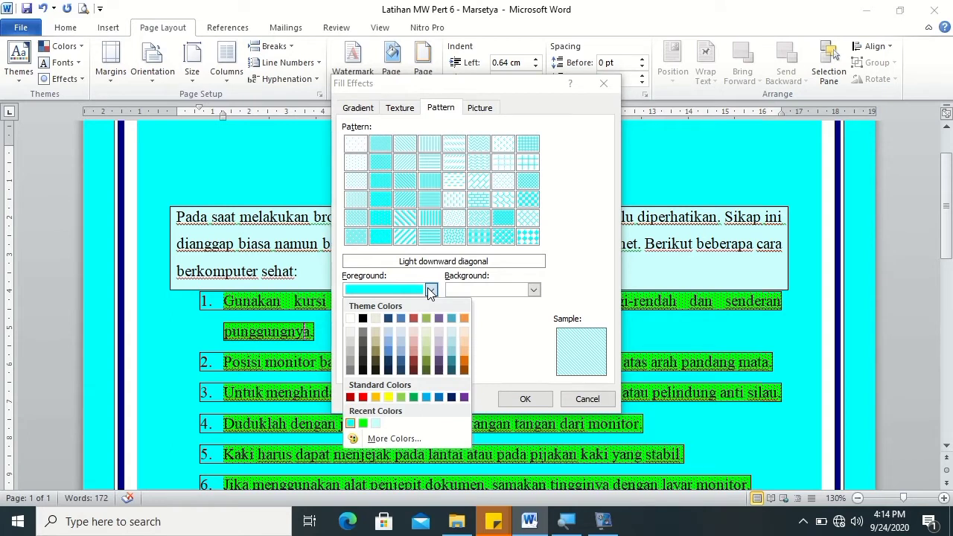
pyautogui.click(431, 291)
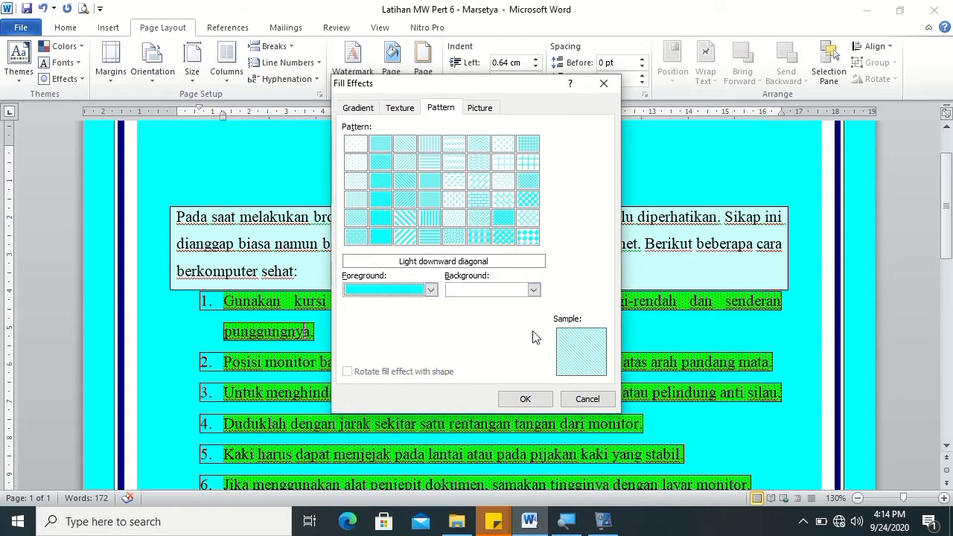
pyautogui.click(535, 397)
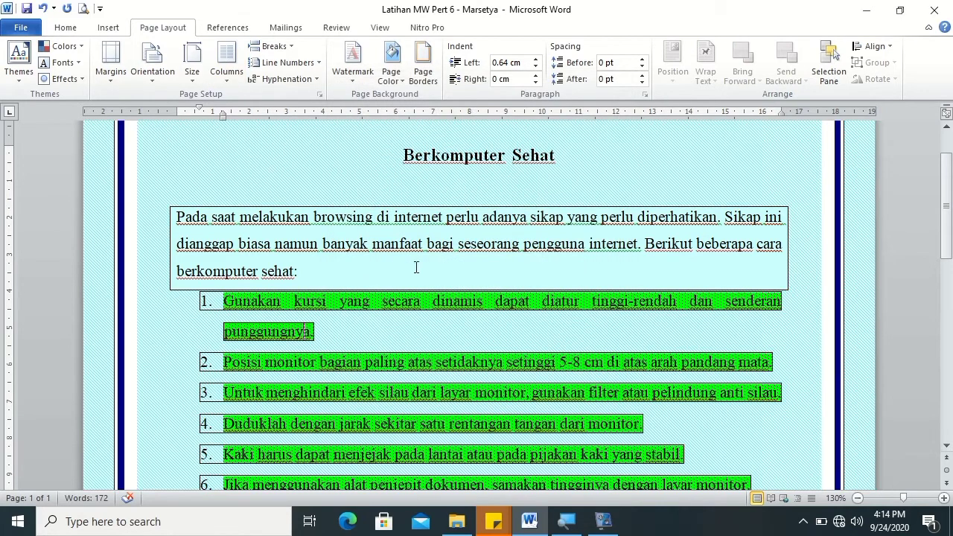
# Step: Fill the page background with the Parchment texture, after trying Canvas and browsing the other textures
pyautogui.click(393, 77)
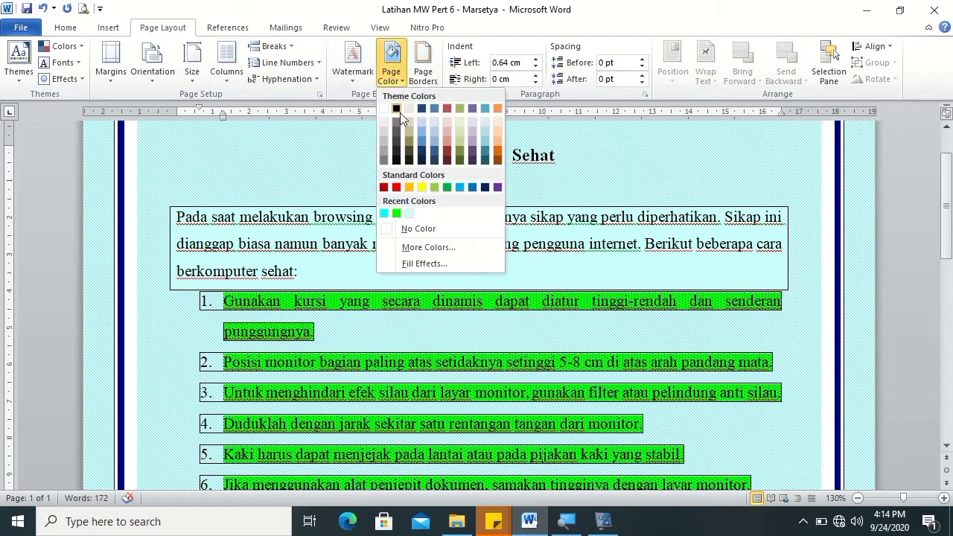
pyautogui.click(422, 264)
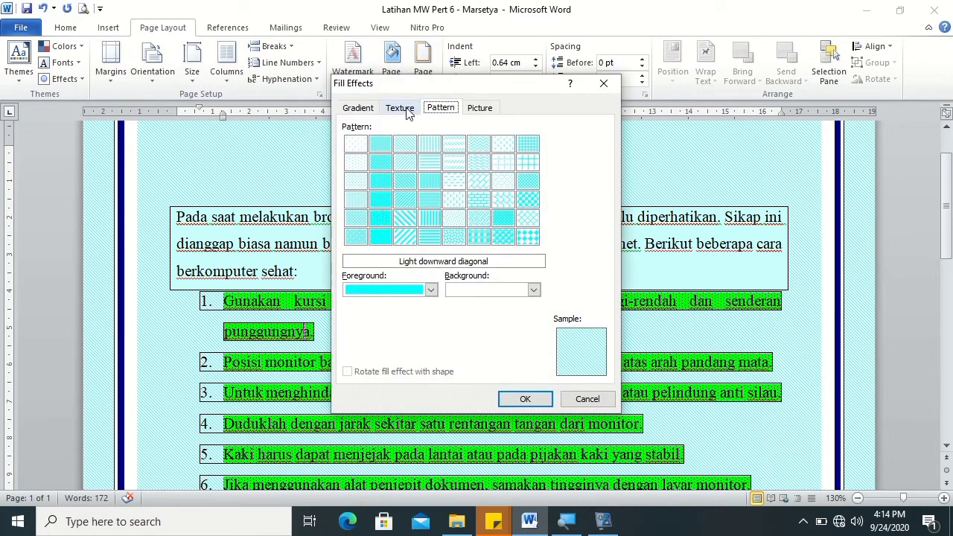
pyautogui.click(402, 109)
pyautogui.click(411, 160)
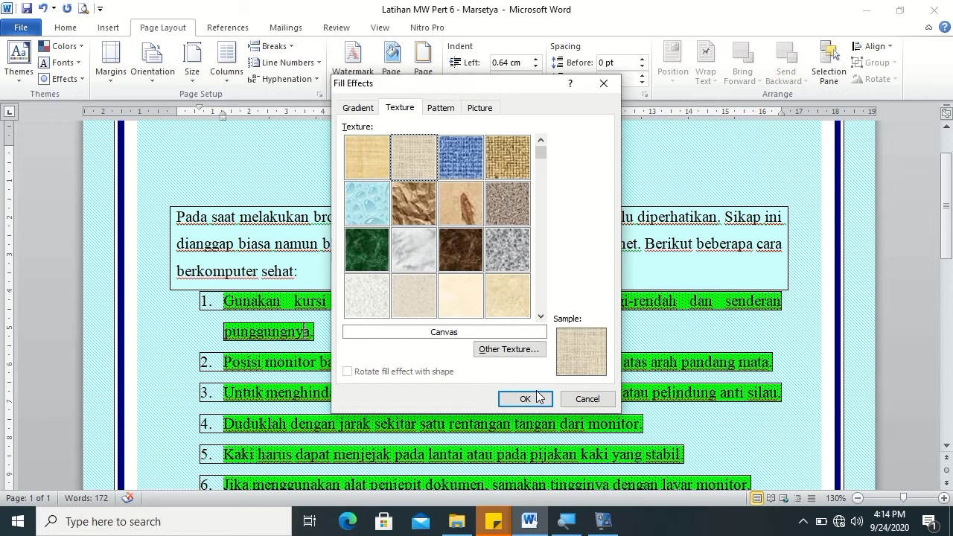
pyautogui.moveTo(542, 156); pyautogui.dragTo(548, 216)
pyautogui.click(466, 257)
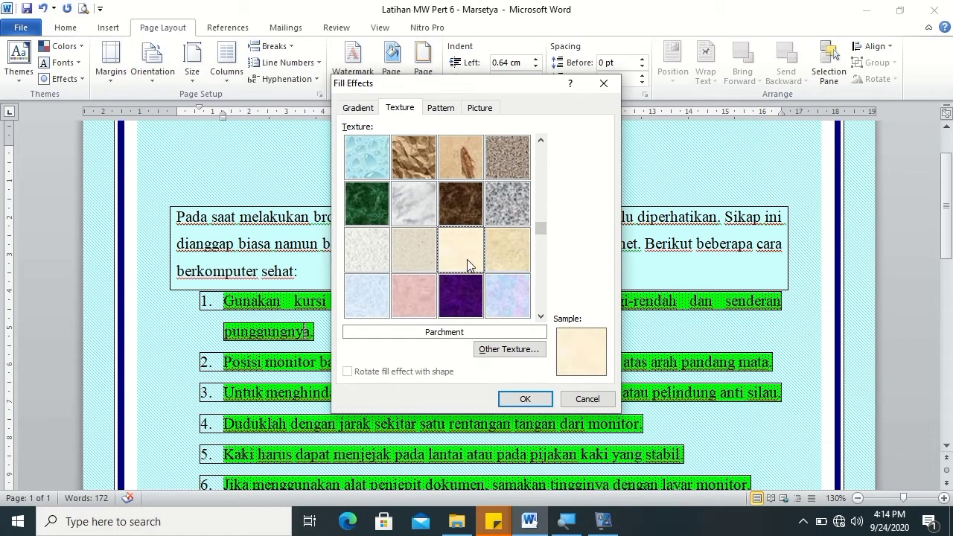
pyautogui.click(525, 400)
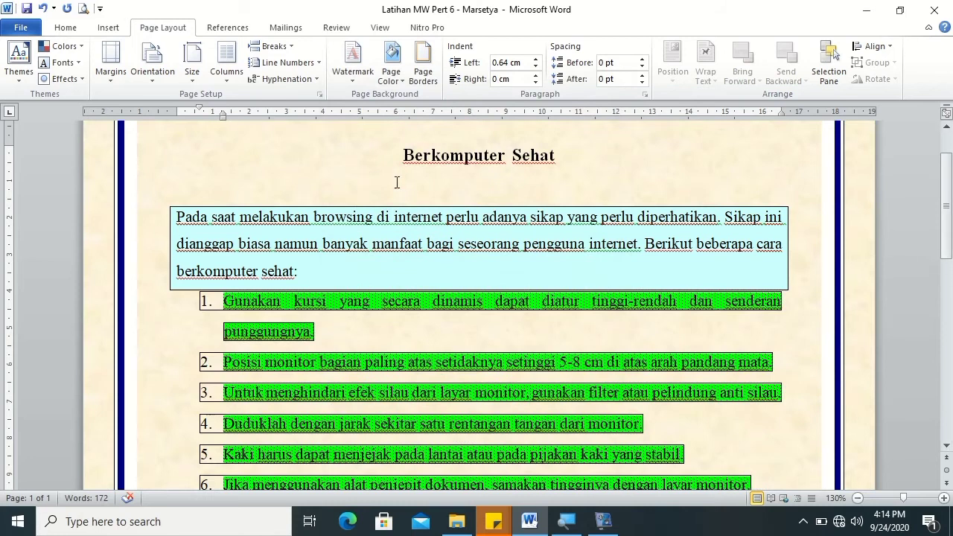
# Step: Fill the page background with a one-colour horizontal gradient in pale yellow, using the first variant and a slightly darker shade
pyautogui.click(391, 65)
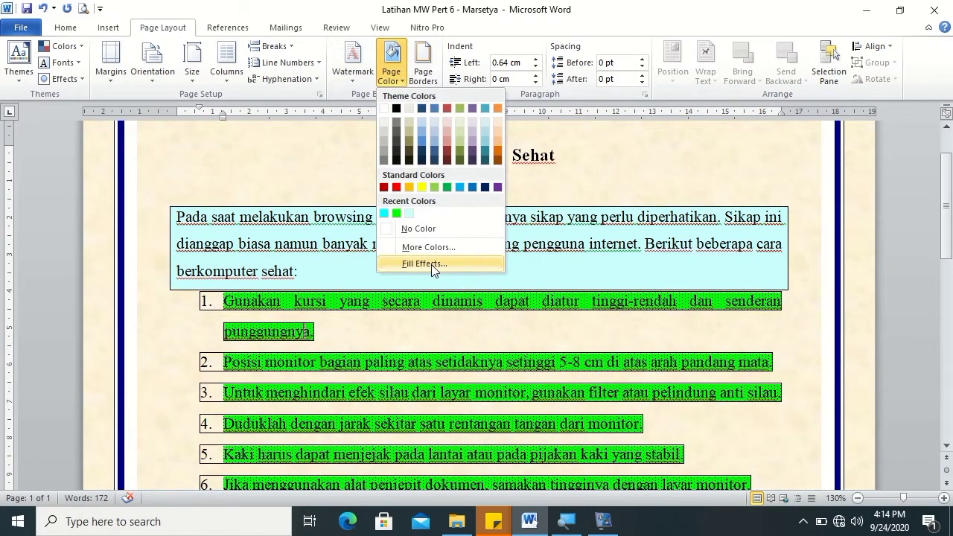
pyautogui.click(431, 264)
pyautogui.click(356, 109)
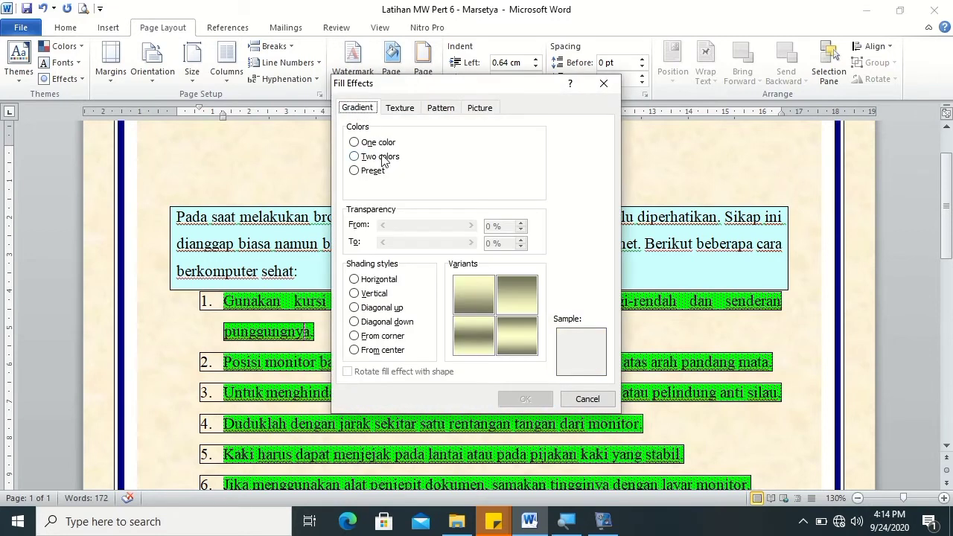
pyautogui.click(370, 143)
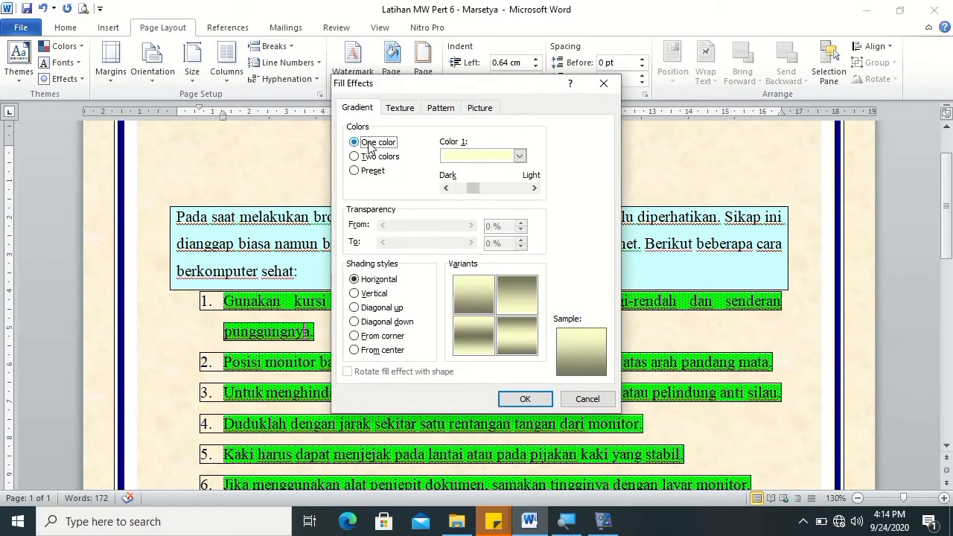
pyautogui.click(462, 300)
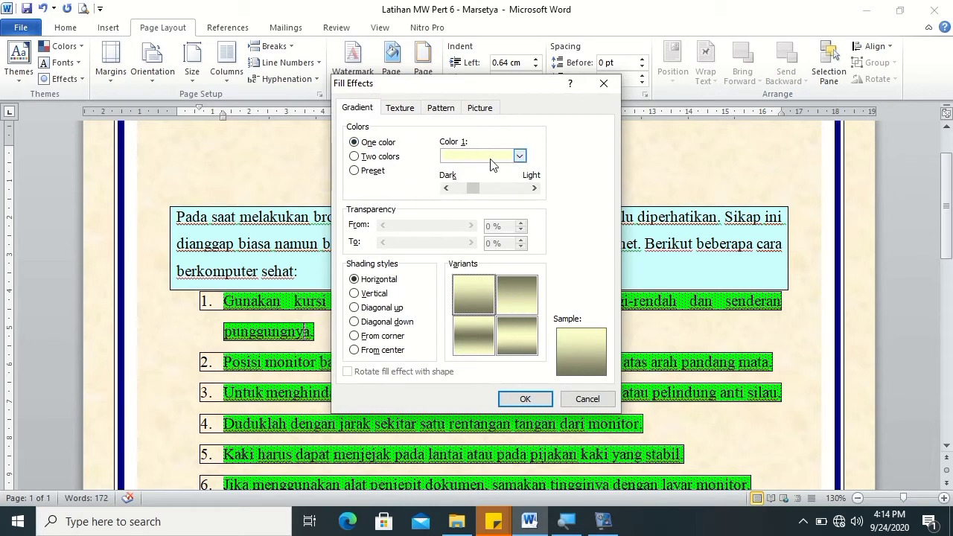
pyautogui.click(518, 155)
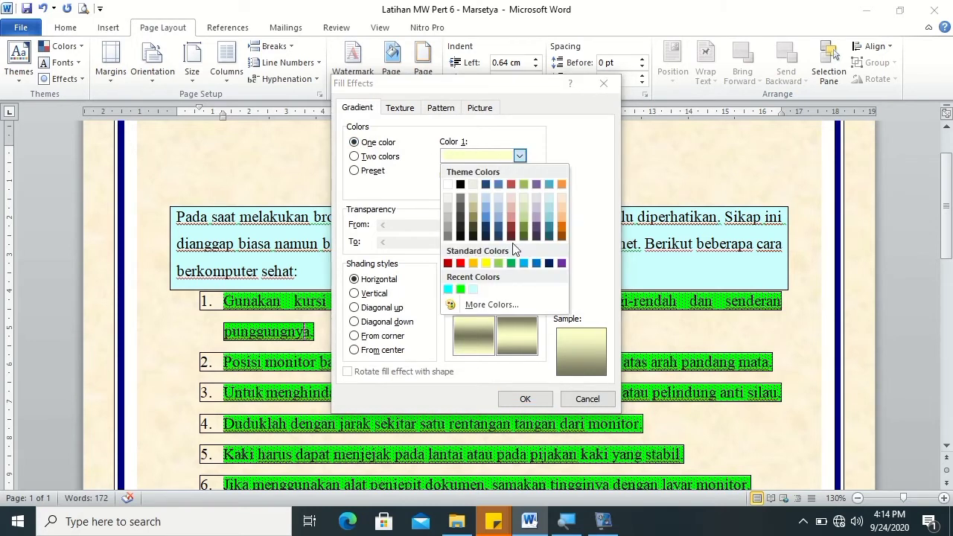
pyautogui.click(518, 156)
pyautogui.moveTo(472, 187)
pyautogui.mouseDown()
pyautogui.moveTo(453, 187)
pyautogui.moveTo(485, 195)
pyautogui.moveTo(470, 190)
pyautogui.mouseUp()
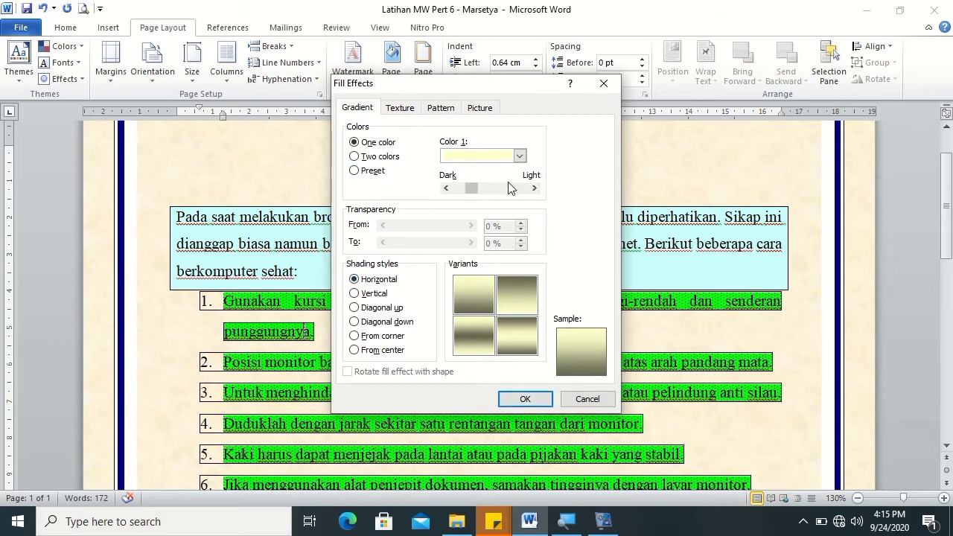
pyautogui.click(525, 400)
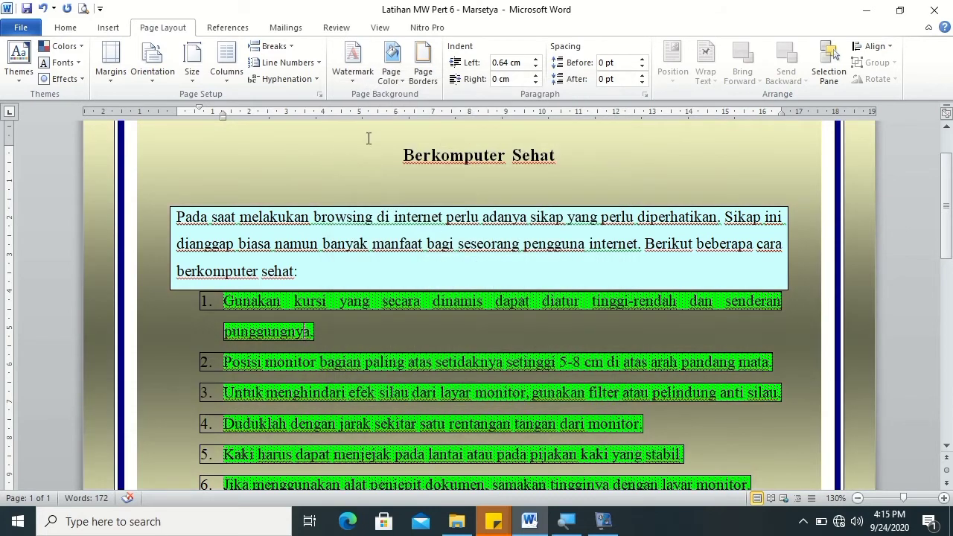
# Step: Switch the page background to a two-colour gradient with white as Color 1 and bright green as Color 2
pyautogui.click(391, 67)
pyautogui.click(435, 260)
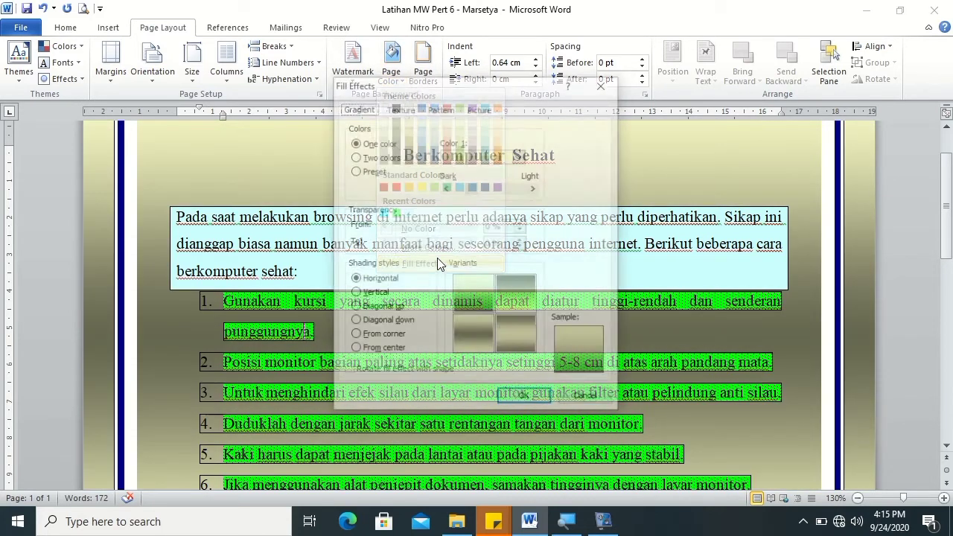
pyautogui.click(381, 157)
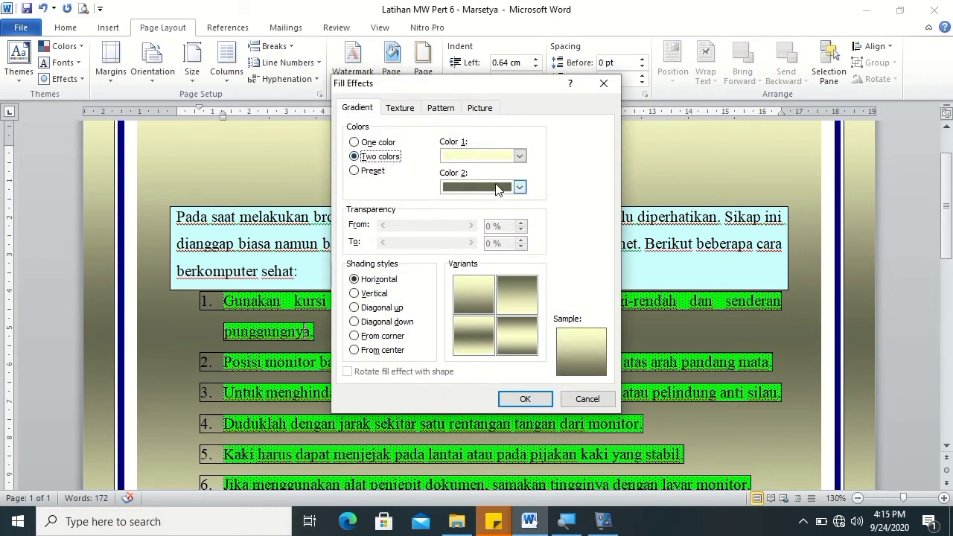
pyautogui.click(497, 188)
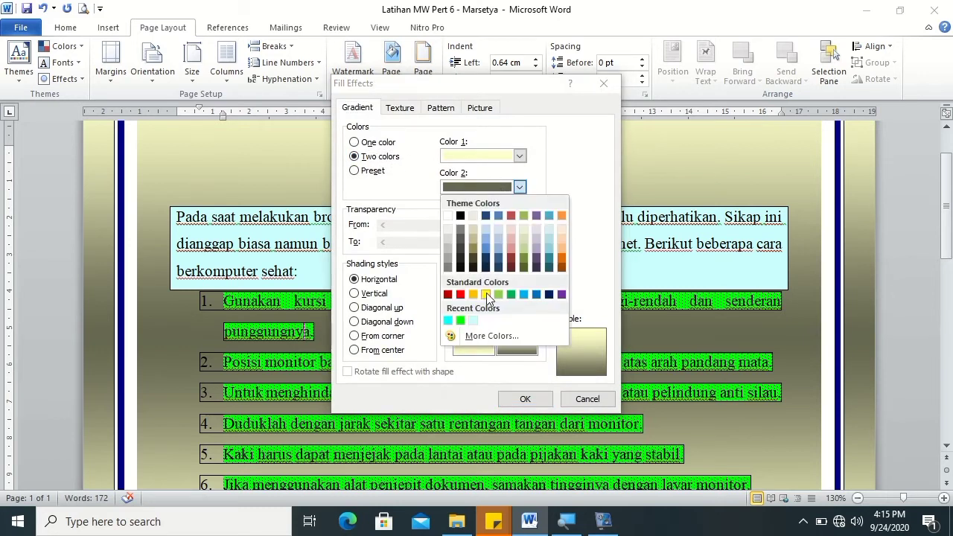
pyautogui.click(484, 335)
pyautogui.click(384, 154)
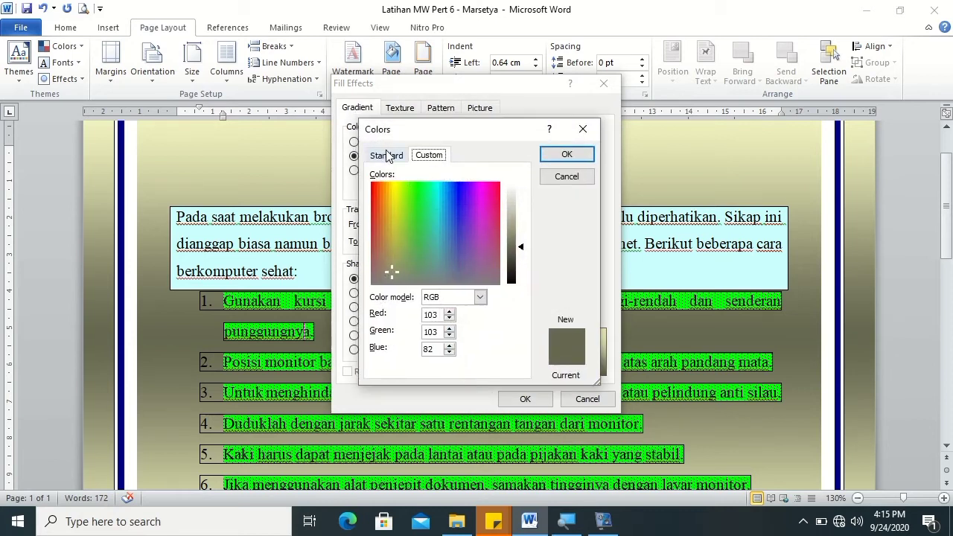
pyautogui.click(403, 234)
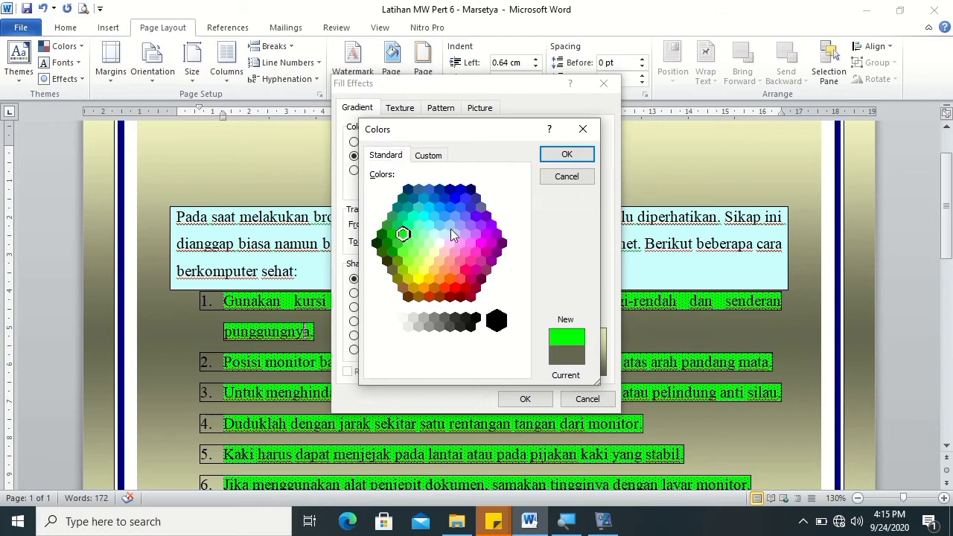
pyautogui.click(555, 156)
pyautogui.click(510, 156)
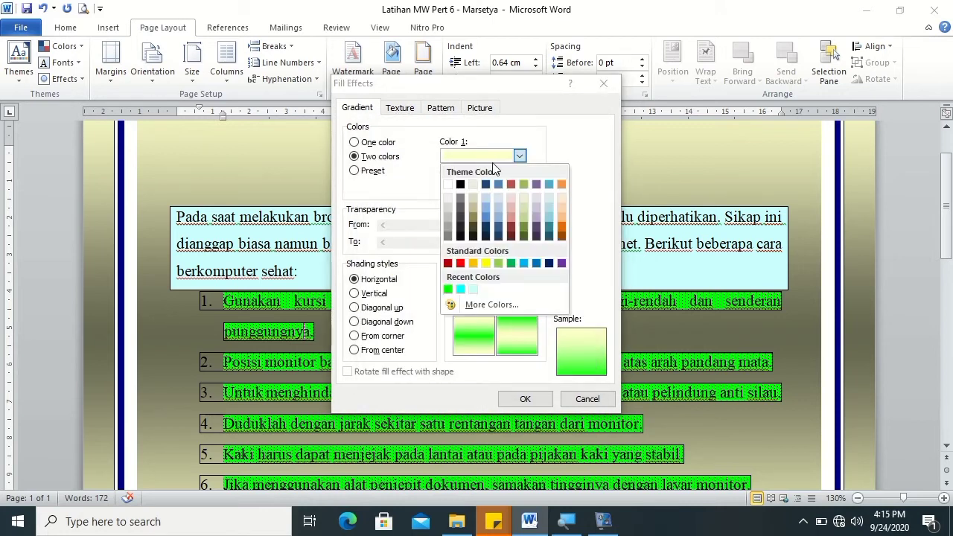
pyautogui.click(448, 184)
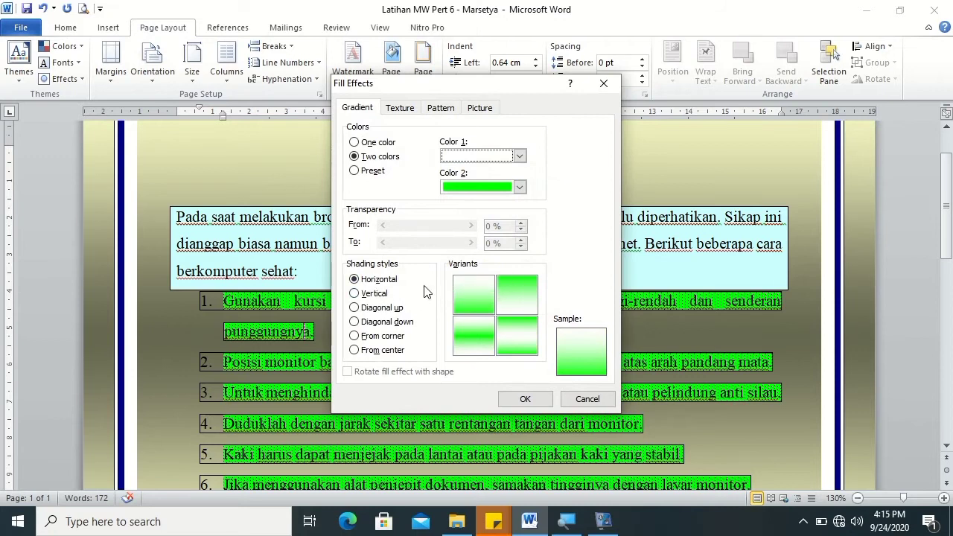
# Step: Apply the gradient in Horizontal style with green edges and a white middle, after trying the other shading styles
pyautogui.click(372, 293)
pyautogui.click(380, 307)
pyautogui.click(385, 322)
pyautogui.click(386, 335)
pyautogui.click(387, 350)
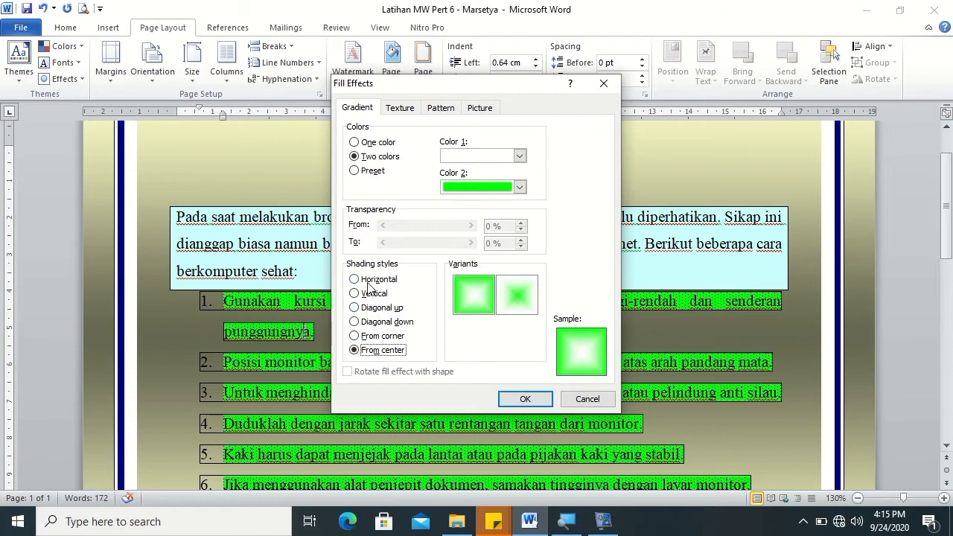
pyautogui.click(368, 280)
pyautogui.click(518, 341)
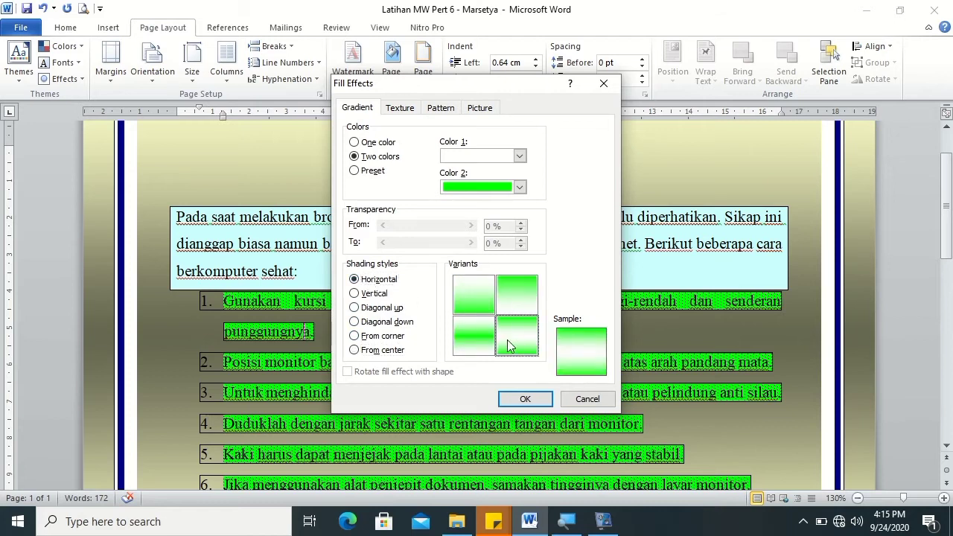
pyautogui.click(521, 400)
pyautogui.moveTo(947, 225); pyautogui.dragTo(949, 245)
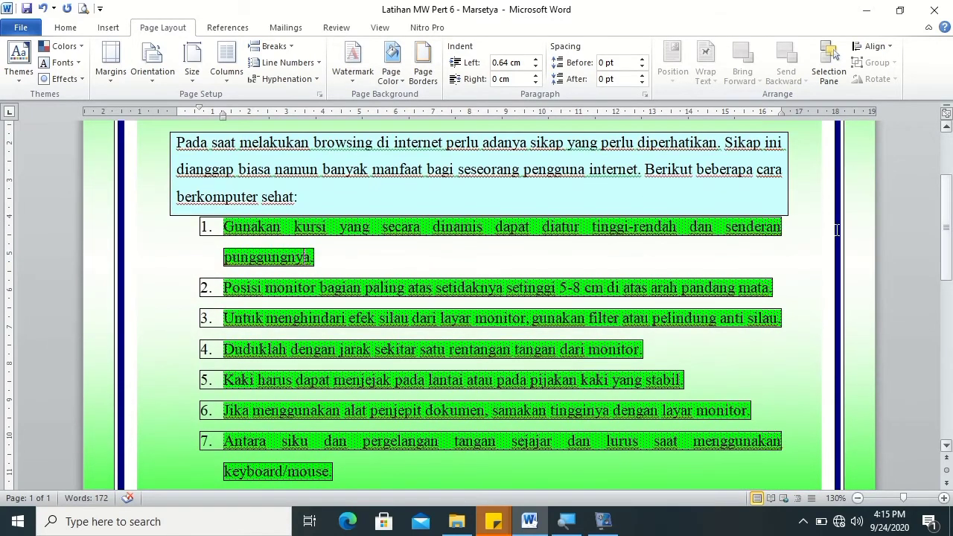
# Step: Switch the page background's gradient to preset colours and choose Early Sunset
pyautogui.click(392, 75)
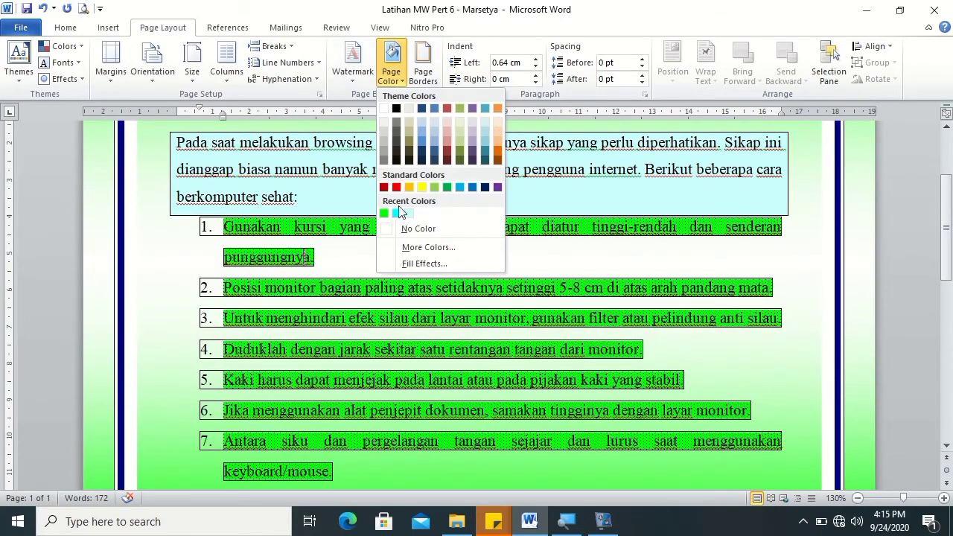
pyautogui.click(424, 264)
pyautogui.click(355, 170)
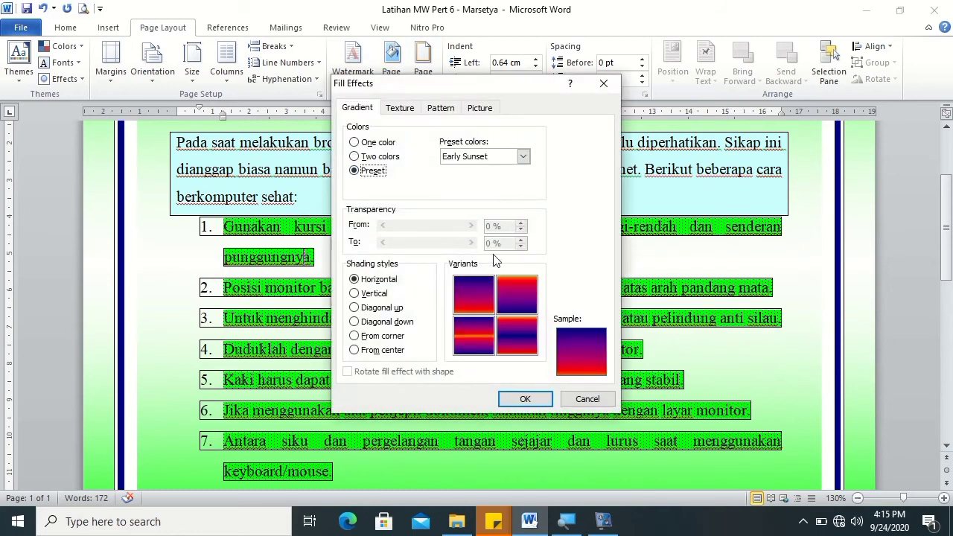
pyautogui.click(481, 158)
pyautogui.click(473, 171)
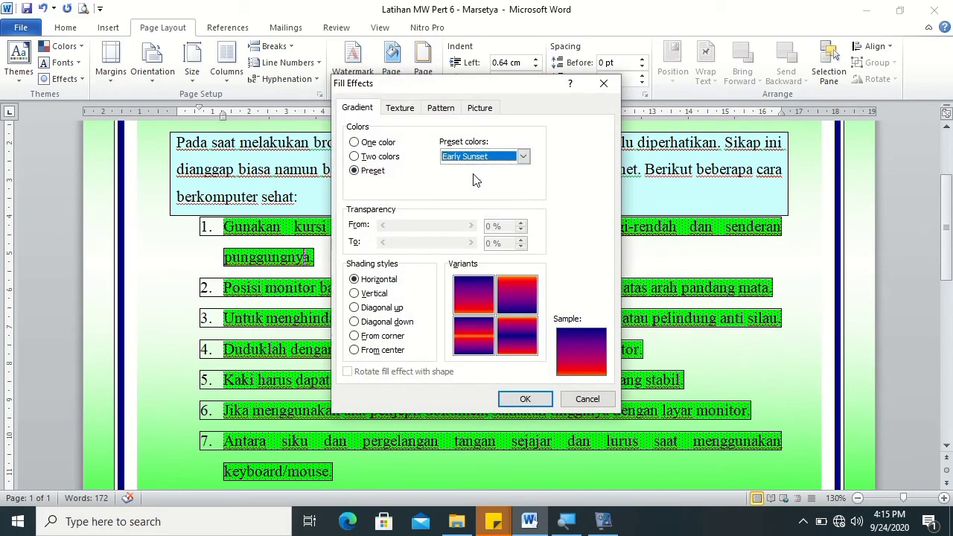
# Step: Try the Late Sunset, Nightfall, Horizon and Parchment preset gradients
pyautogui.click(472, 157)
pyautogui.click(476, 180)
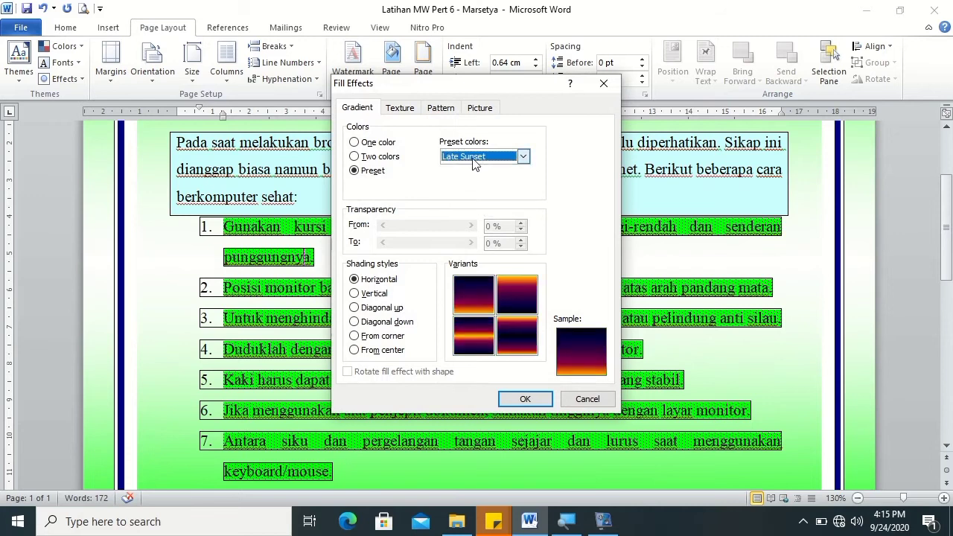
pyautogui.click(473, 157)
pyautogui.click(474, 186)
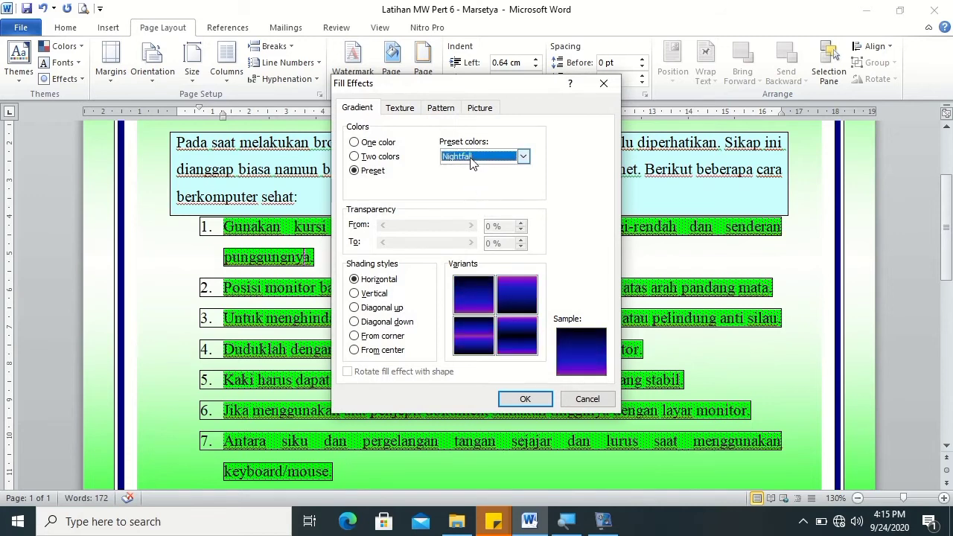
pyautogui.click(470, 163)
pyautogui.click(469, 208)
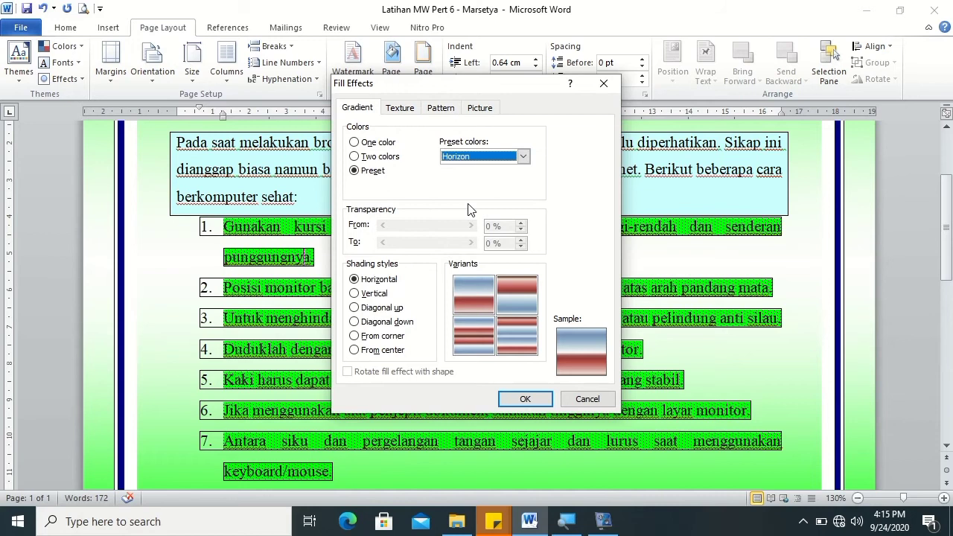
pyautogui.click(523, 156)
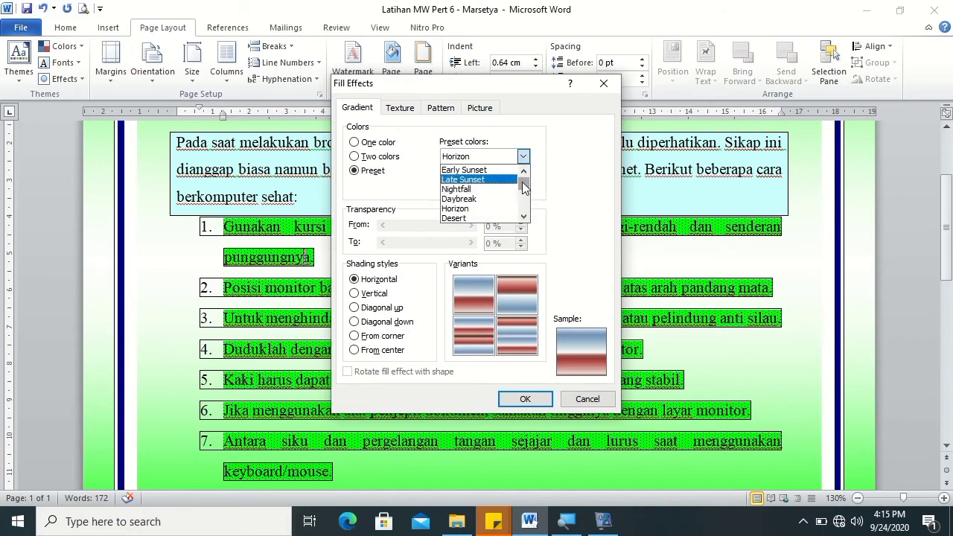
pyautogui.scroll(-4, 508, 198)
pyautogui.click(508, 191)
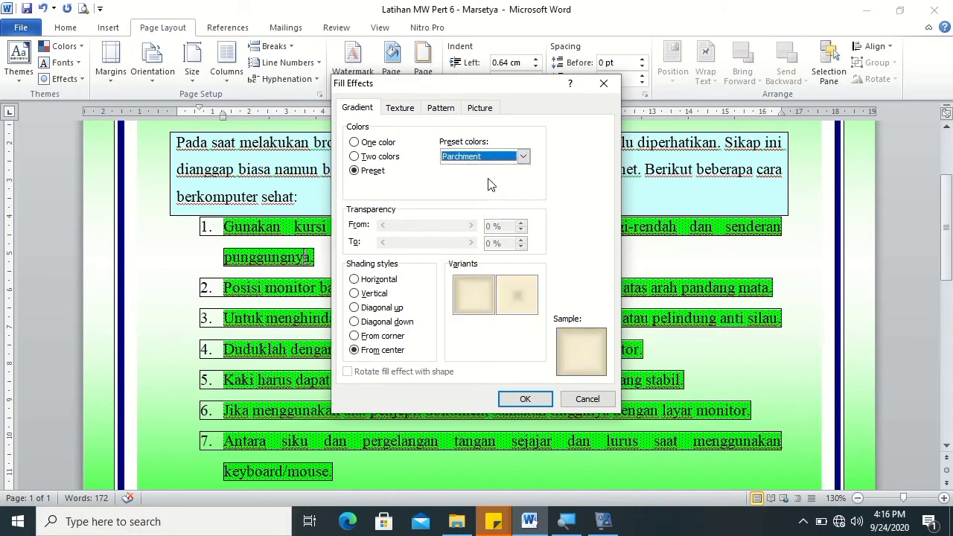
pyautogui.click(523, 156)
pyautogui.scroll(4, 515, 193)
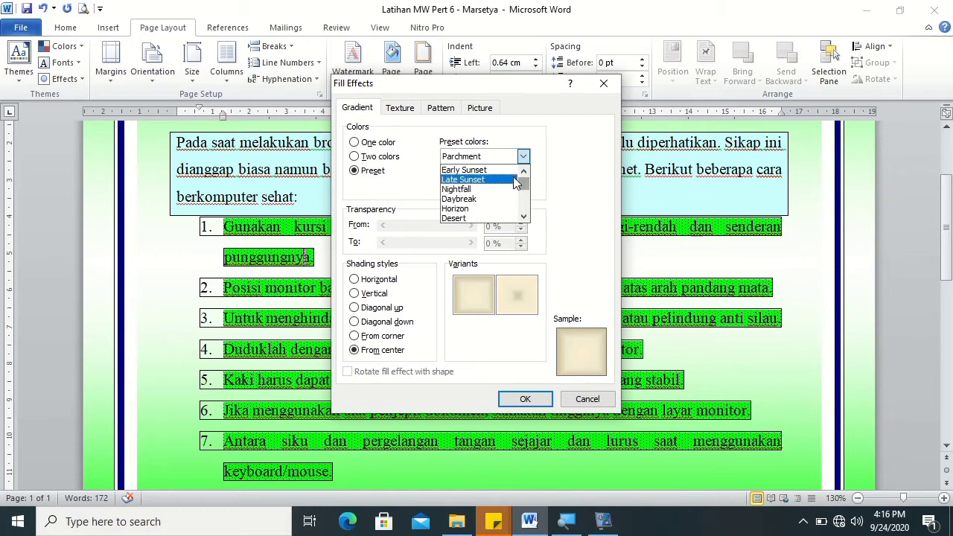
# Step: Fill the page background with the Early Sunset preset, using the horizontal variant with orange-red edges and a dark blue middle
pyautogui.click(502, 170)
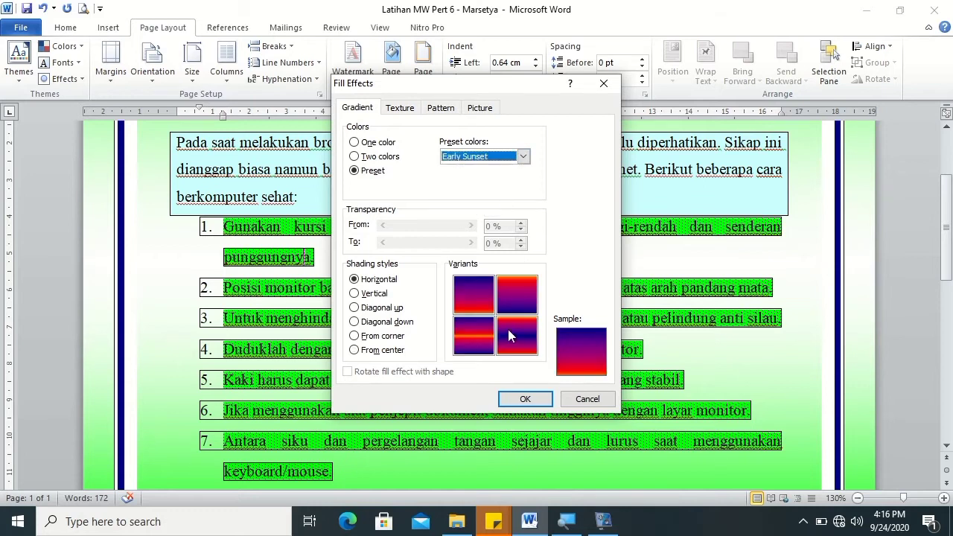
pyautogui.click(508, 329)
pyautogui.click(525, 398)
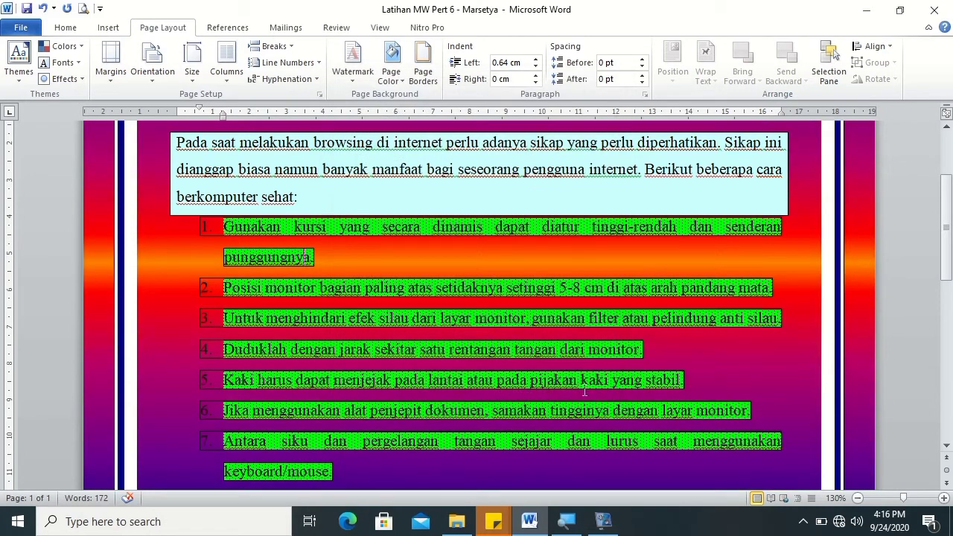
pyautogui.moveTo(950, 250)
pyautogui.mouseDown()
pyautogui.moveTo(951, 320)
pyautogui.moveTo(950, 207)
pyautogui.moveTo(951, 242)
pyautogui.mouseUp()
pyautogui.scroll(-4, 640, 216)
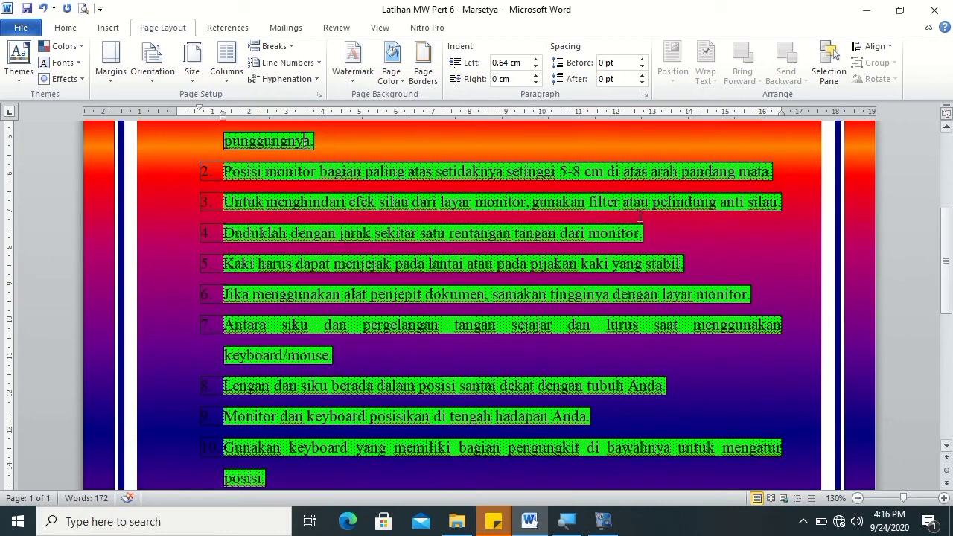
# Step: Fill the page background with a two-colour gradient of white and bright green, using the horizontal variant with green edges and white middle
pyautogui.click(391, 71)
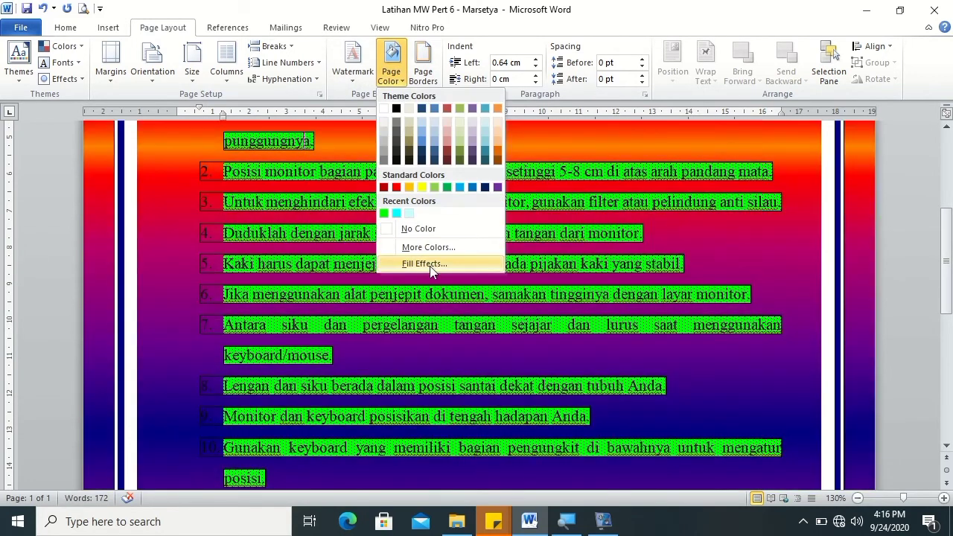
pyautogui.click(421, 263)
pyautogui.click(375, 156)
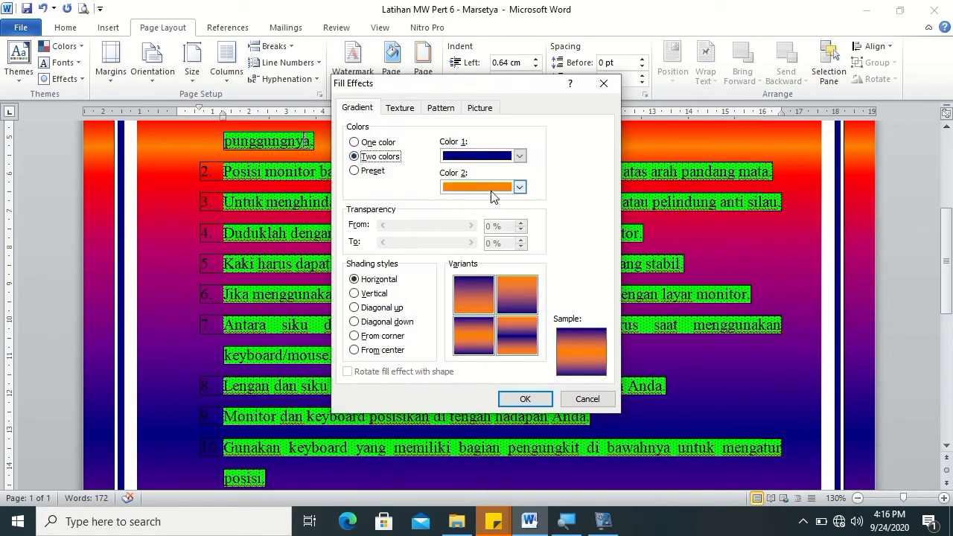
pyautogui.click(519, 188)
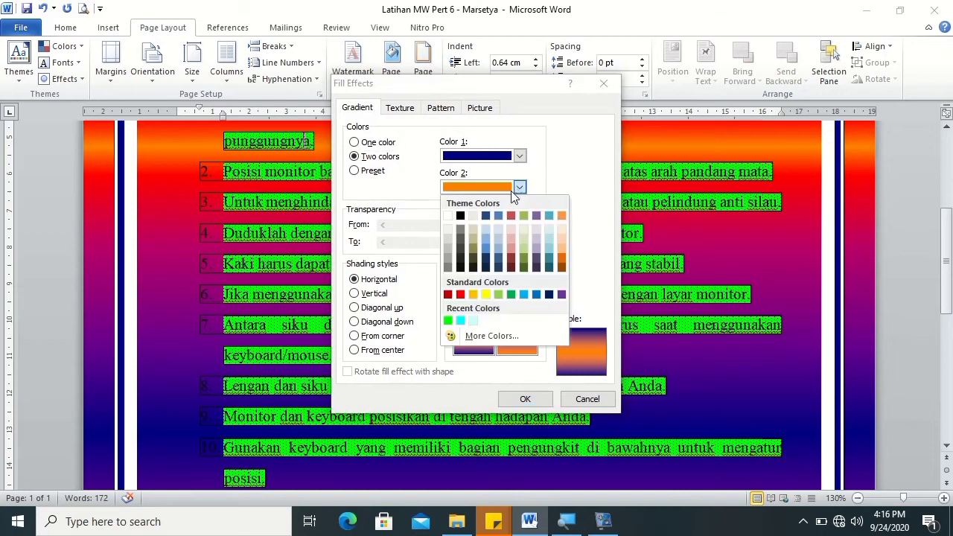
pyautogui.click(449, 321)
pyautogui.click(496, 158)
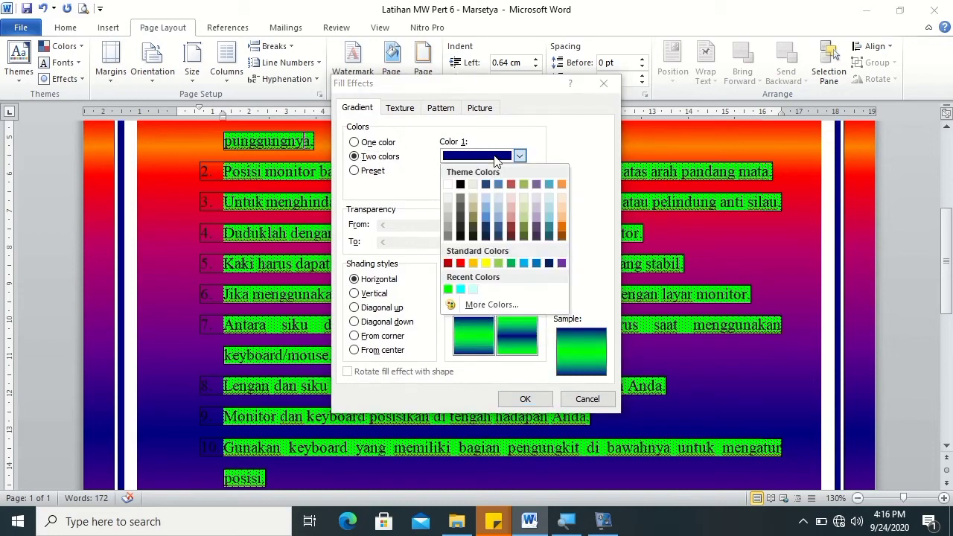
pyautogui.click(448, 183)
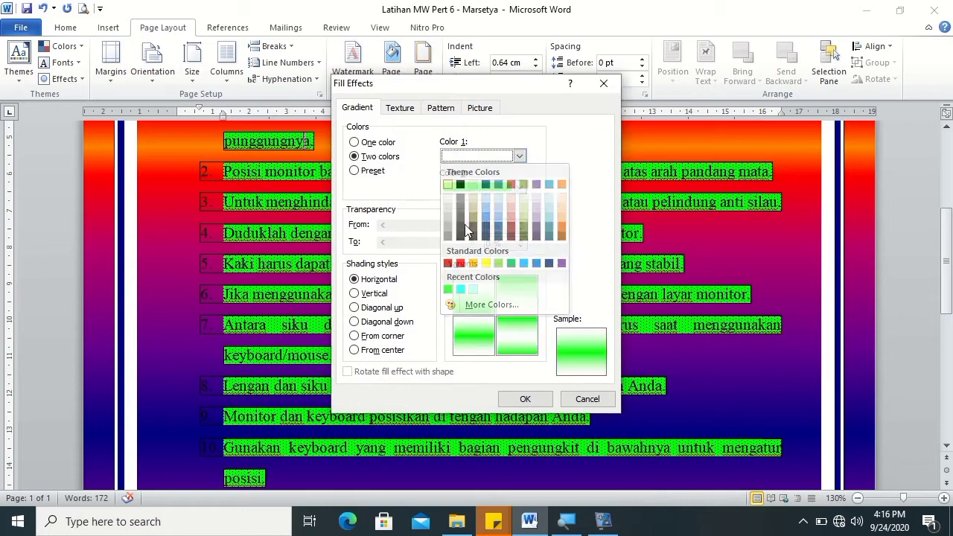
pyautogui.click(504, 332)
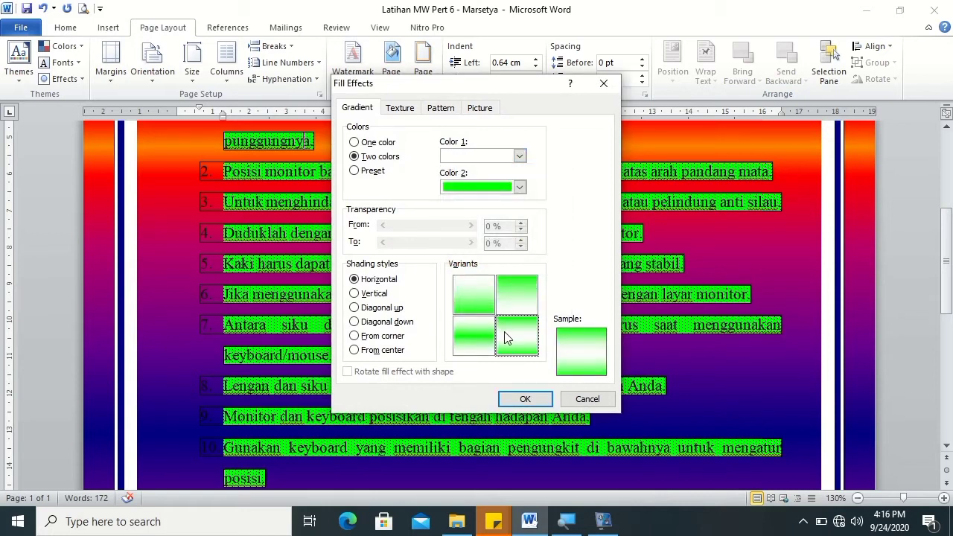
pyautogui.click(525, 398)
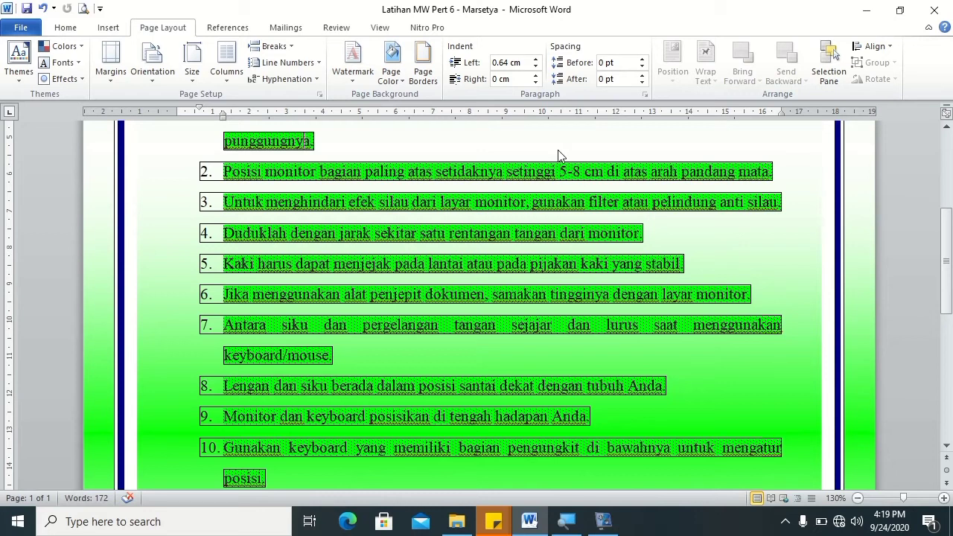
# Step: Browse the built-in watermarks and add the DO NOT COPY 2 watermark to the page
pyautogui.click(353, 82)
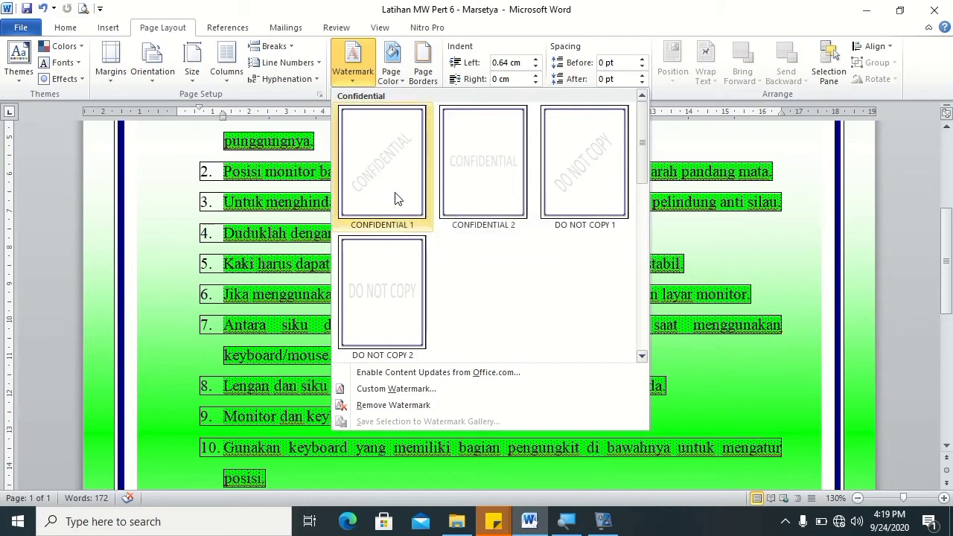
pyautogui.moveTo(643, 169); pyautogui.dragTo(578, 224)
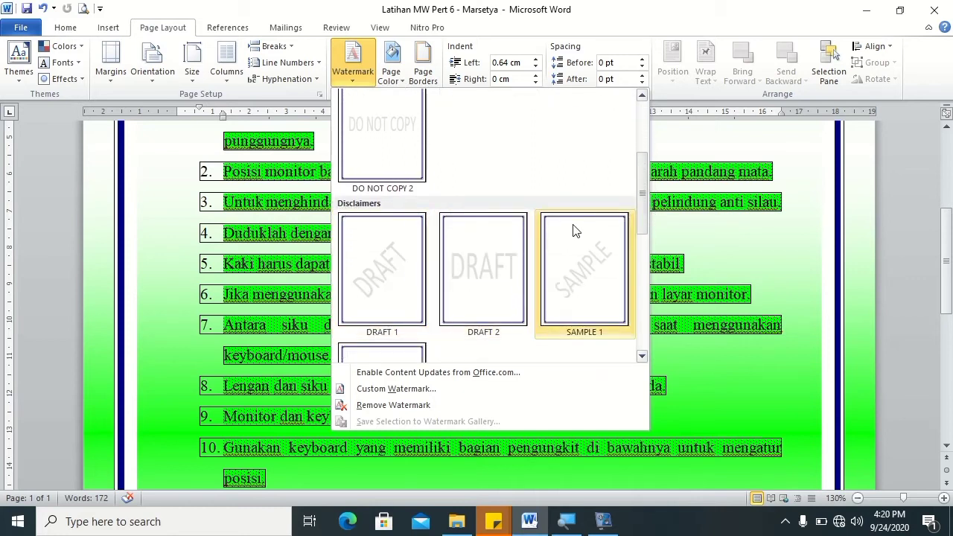
pyautogui.moveTo(649, 195); pyautogui.dragTo(643, 348)
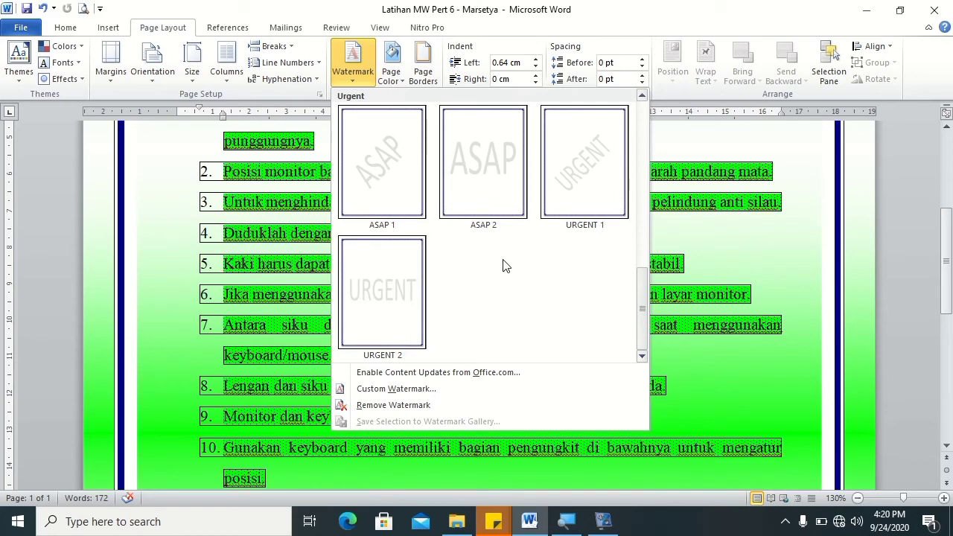
pyautogui.moveTo(643, 322); pyautogui.dragTo(643, 212)
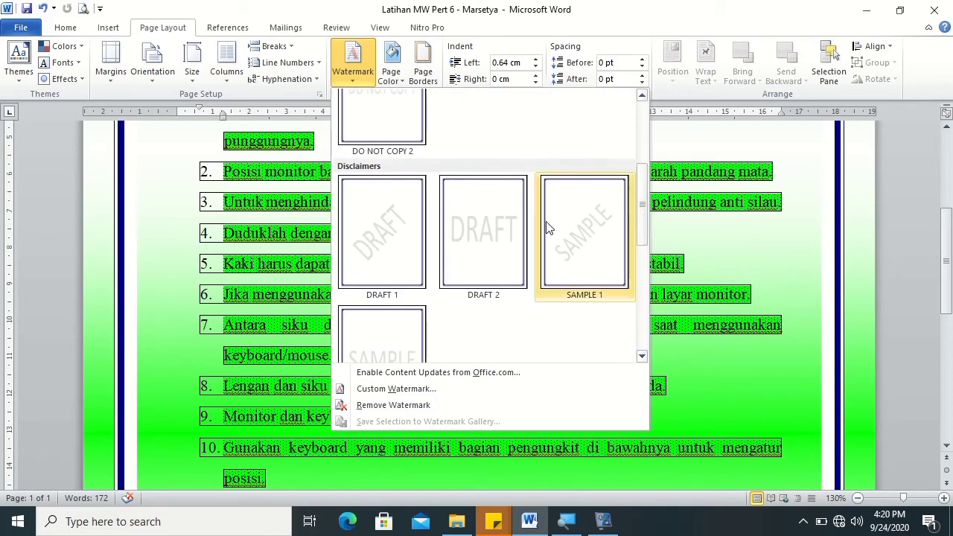
pyautogui.click(408, 122)
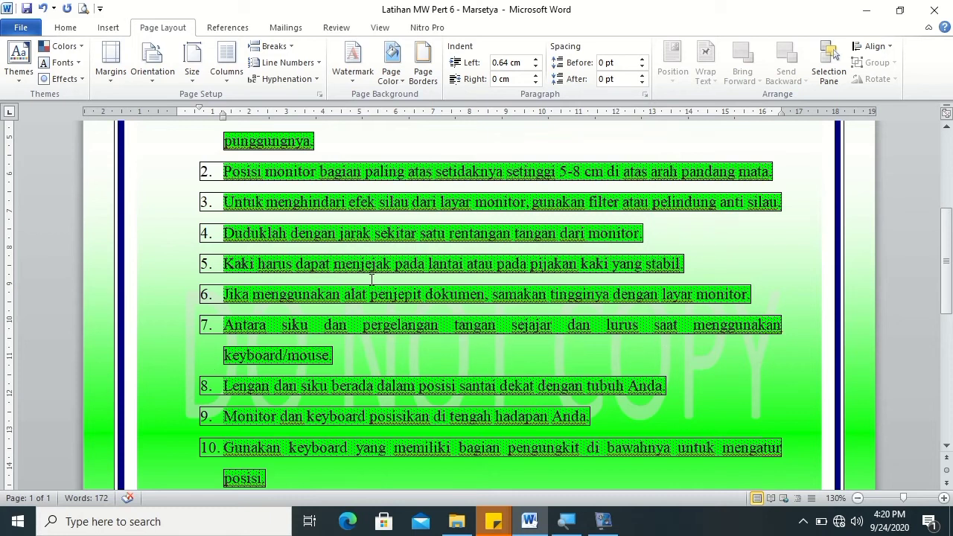
# Step: Open the custom watermark settings and change the text watermark's wording to CONTOH
pyautogui.click(356, 79)
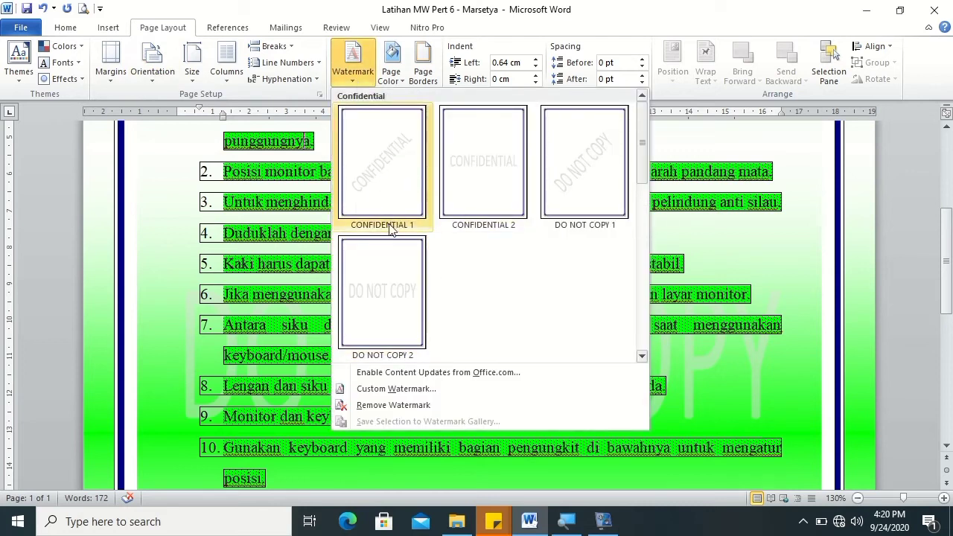
pyautogui.click(364, 390)
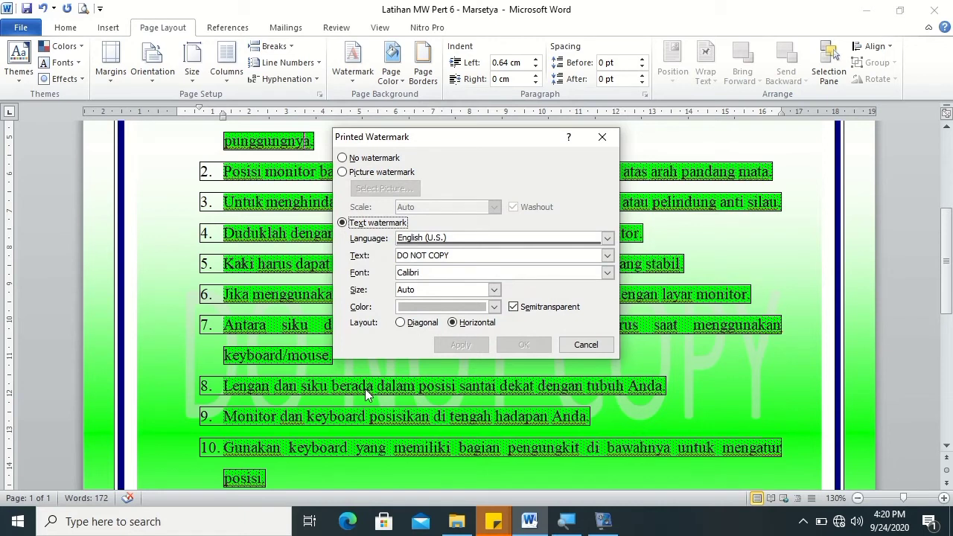
pyautogui.moveTo(490, 152); pyautogui.dragTo(443, 123)
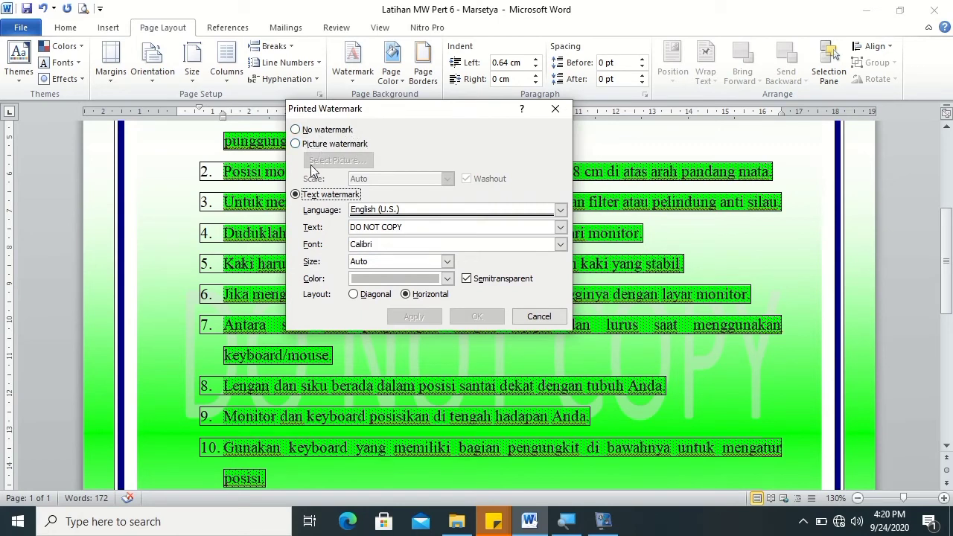
pyautogui.click(305, 195)
pyautogui.click(414, 227)
pyautogui.moveTo(414, 227); pyautogui.dragTo(347, 240)
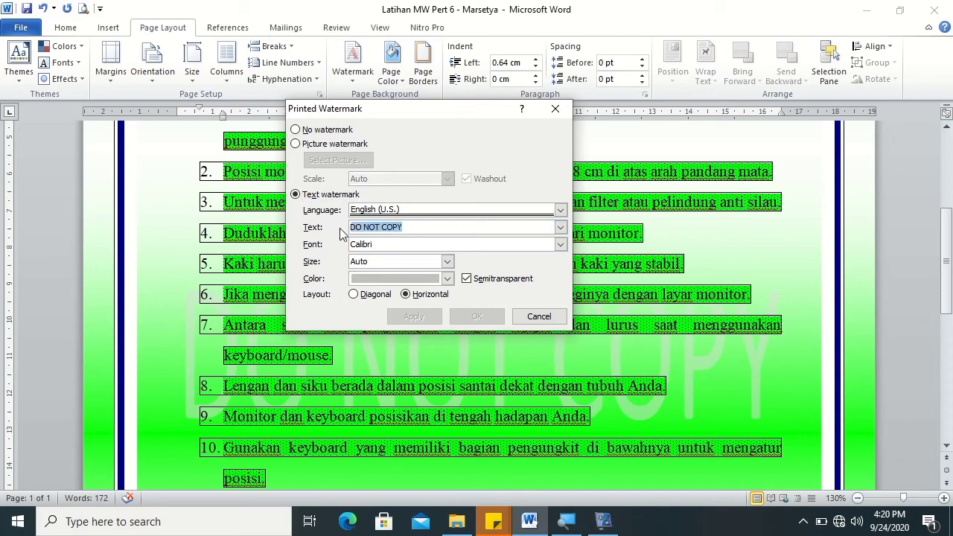
pyautogui.write('CONTOH')
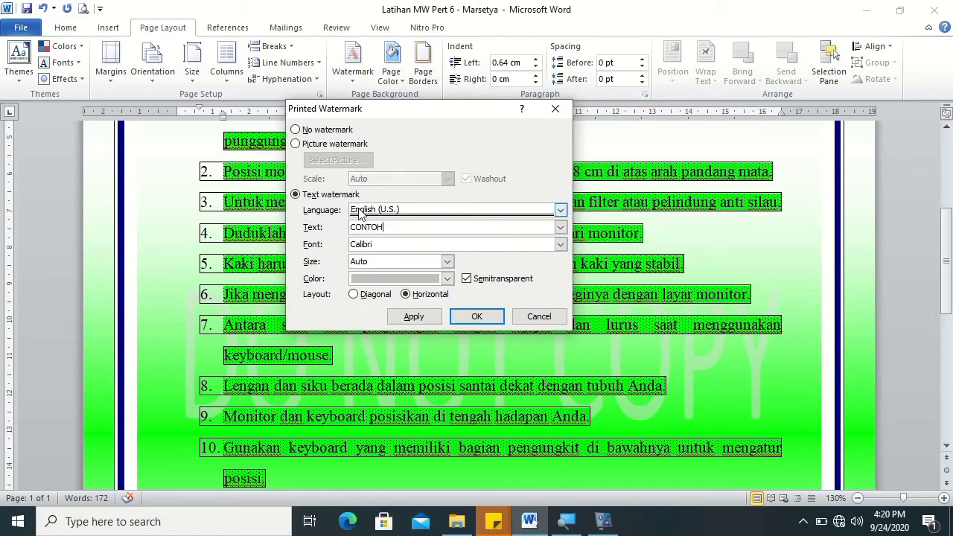
# Step: Set the watermark's font to Algerian and apply the custom watermark to the page
pyautogui.click(561, 245)
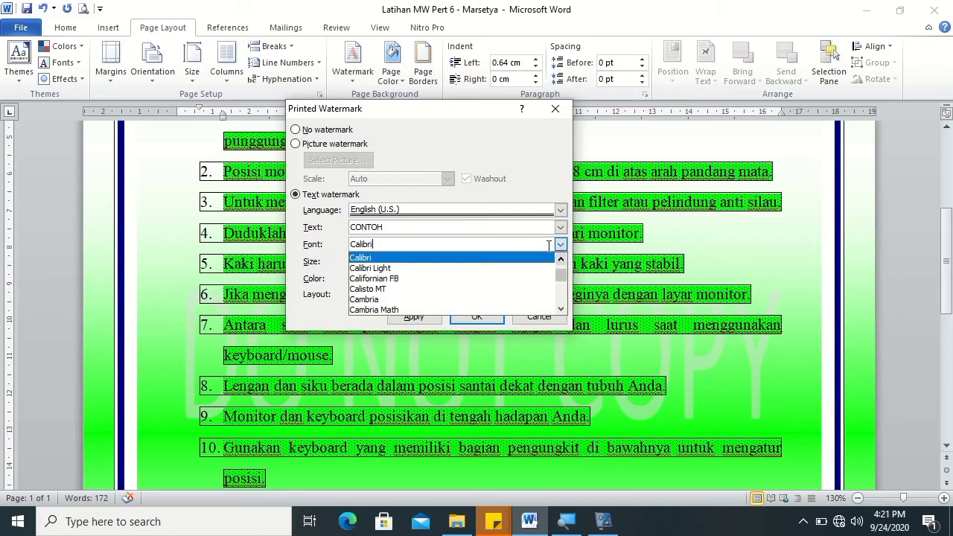
pyautogui.moveTo(563, 283)
pyautogui.mouseDown()
pyautogui.moveTo(569, 305)
pyautogui.moveTo(561, 271)
pyautogui.mouseUp()
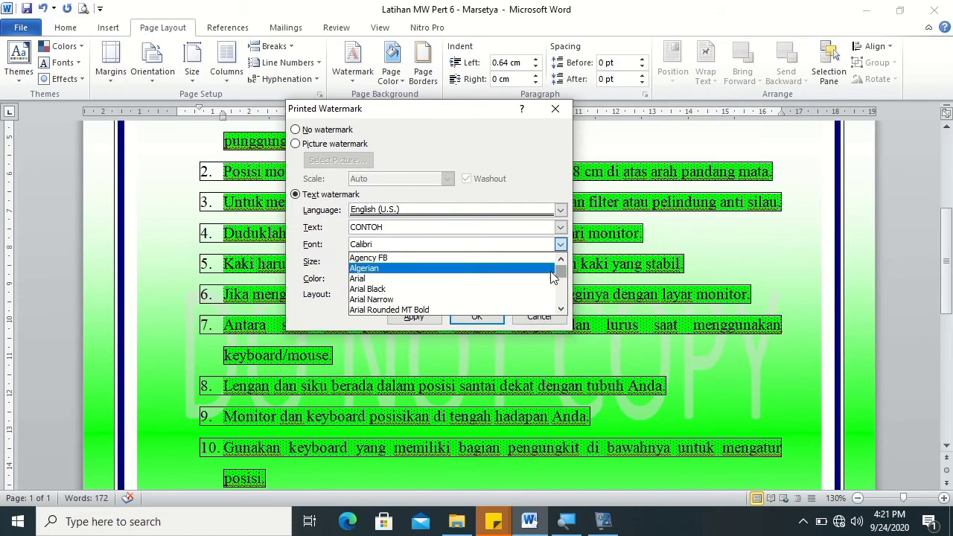
pyautogui.click(534, 268)
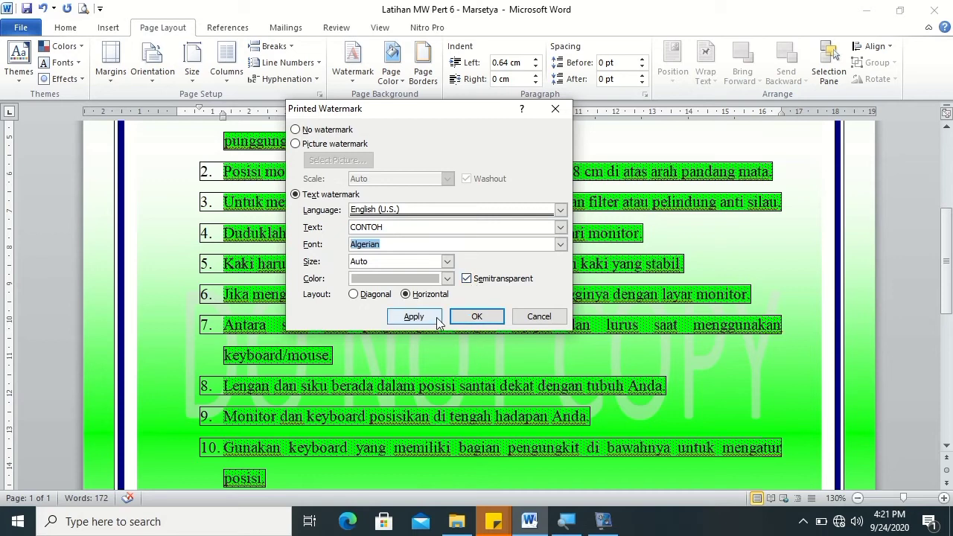
pyautogui.click(414, 316)
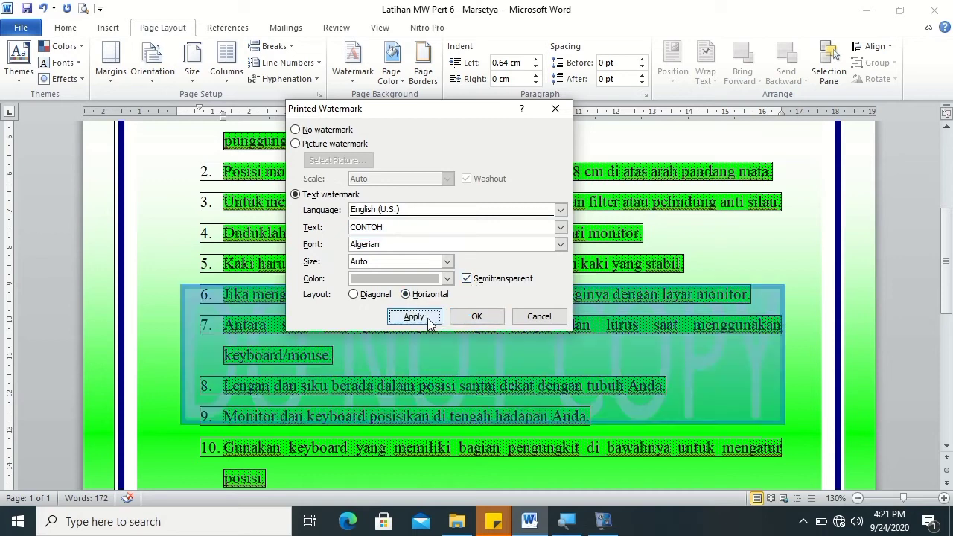
# Step: Turn off the watermark's semitransparency and apply black as its colour
pyautogui.click(467, 278)
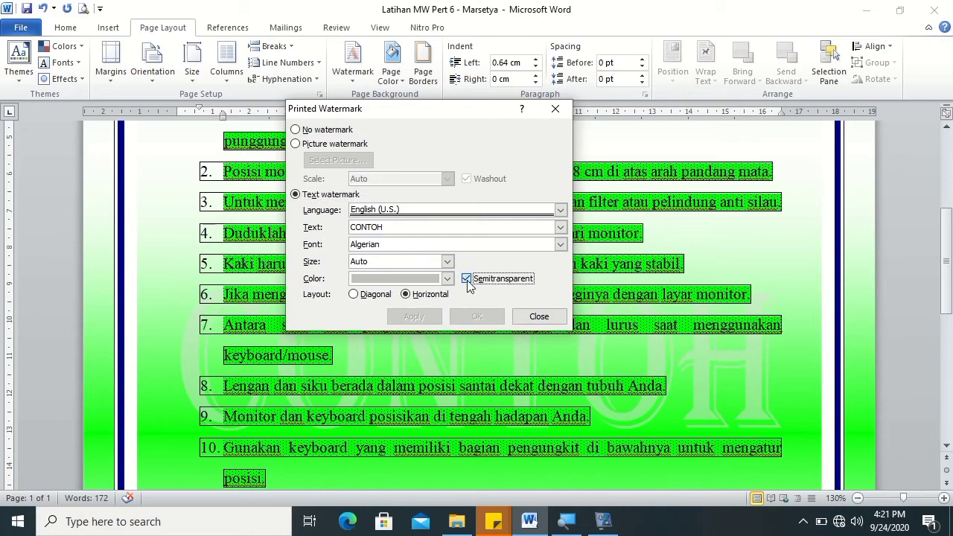
pyautogui.click(412, 318)
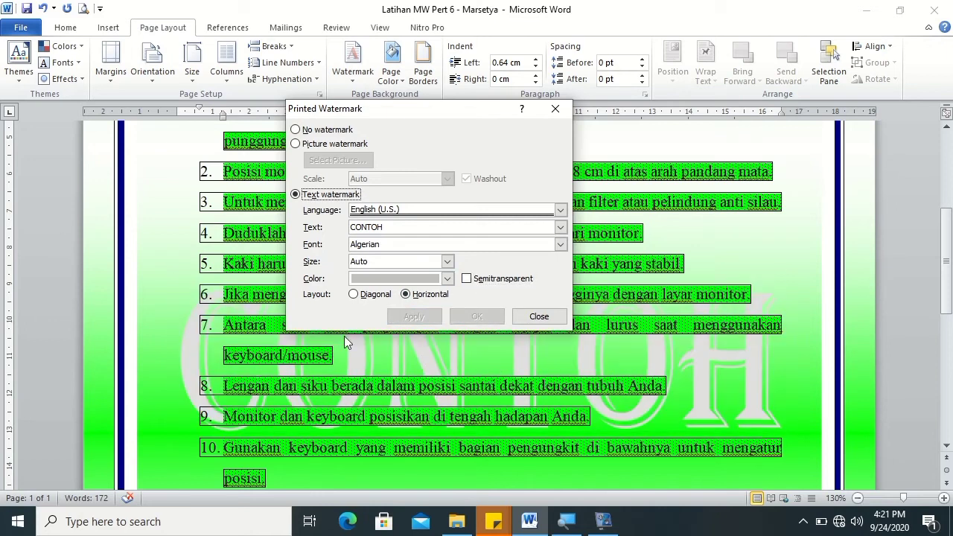
pyautogui.click(447, 278)
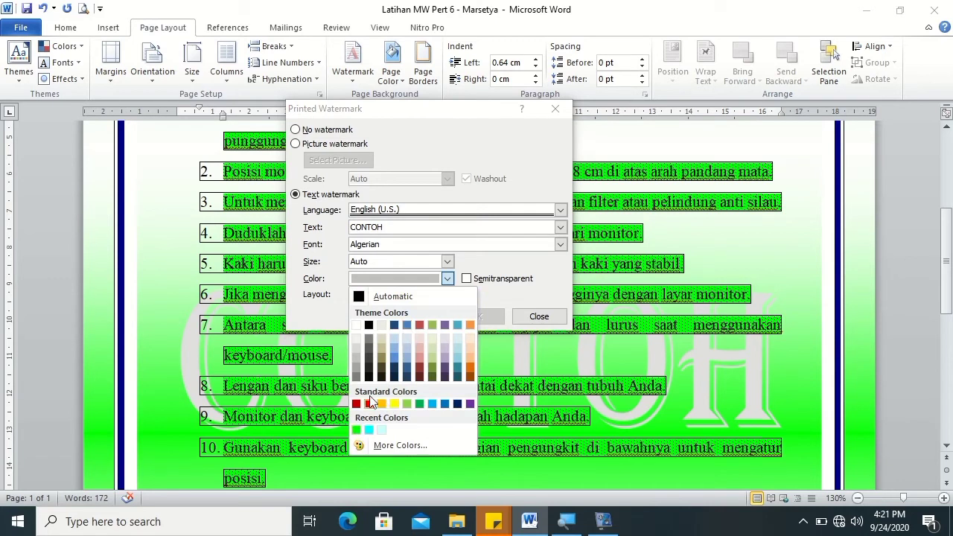
pyautogui.click(368, 325)
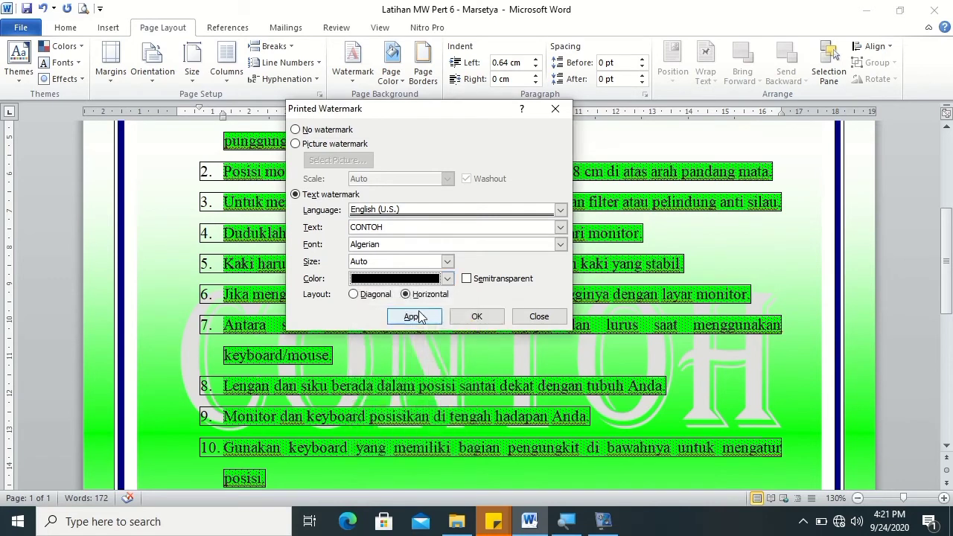
pyautogui.click(419, 315)
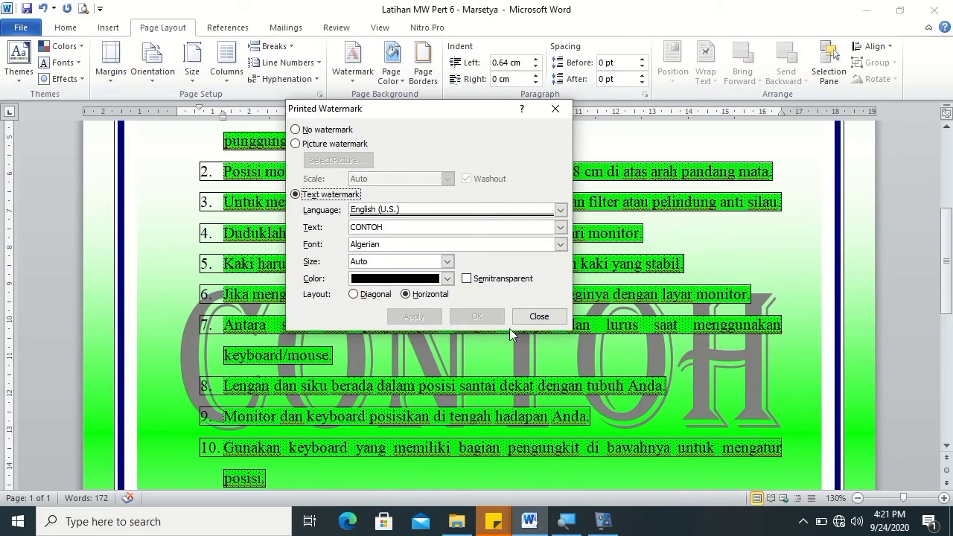
# Step: Make the black CONTOH watermark semitransparent again, apply the Diagonal layout and check the result on the page
pyautogui.click(467, 278)
pyautogui.click(409, 316)
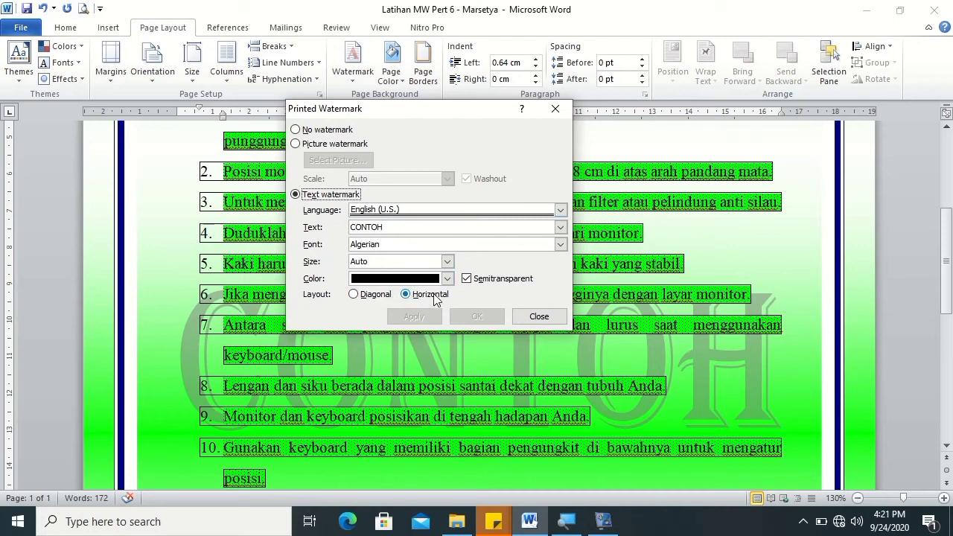
pyautogui.click(365, 294)
pyautogui.click(414, 317)
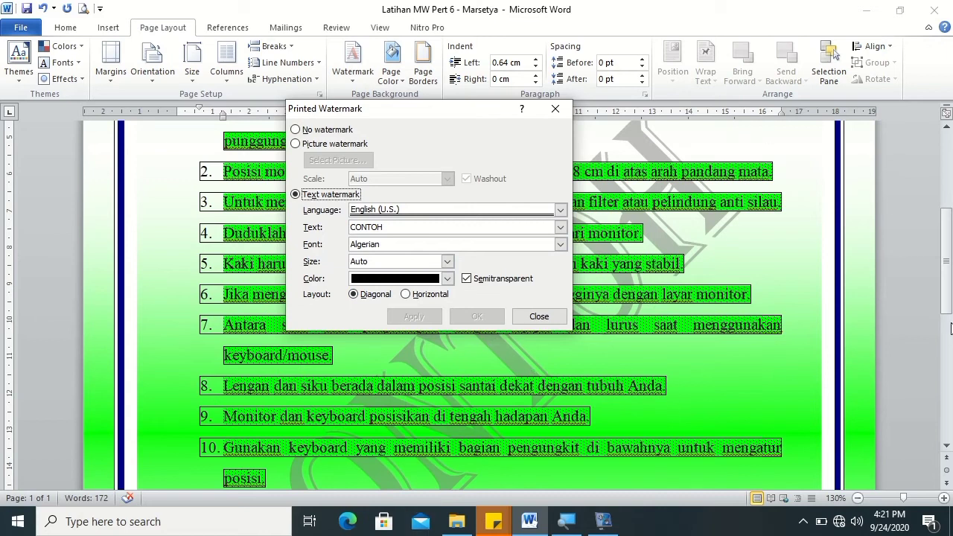
pyautogui.click(538, 317)
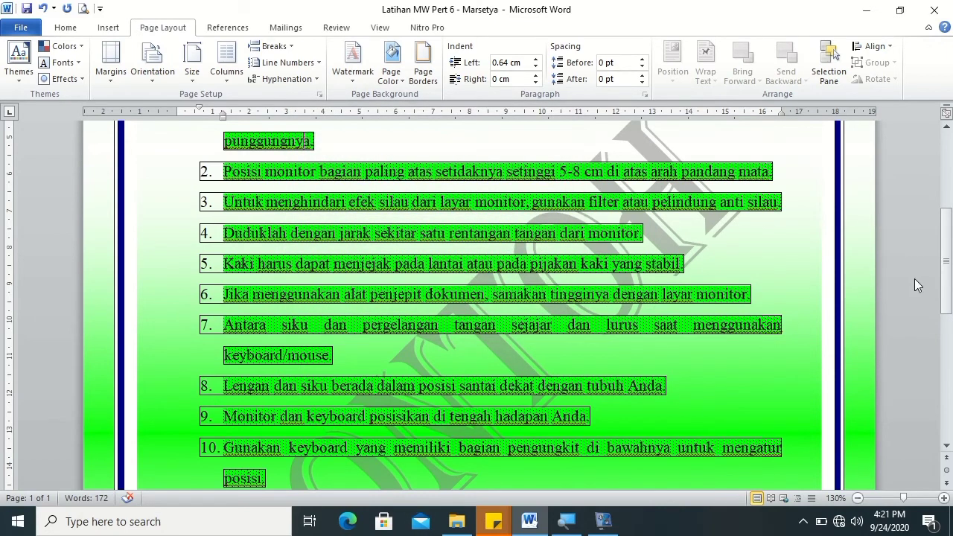
pyautogui.scroll(-5, 914, 278)
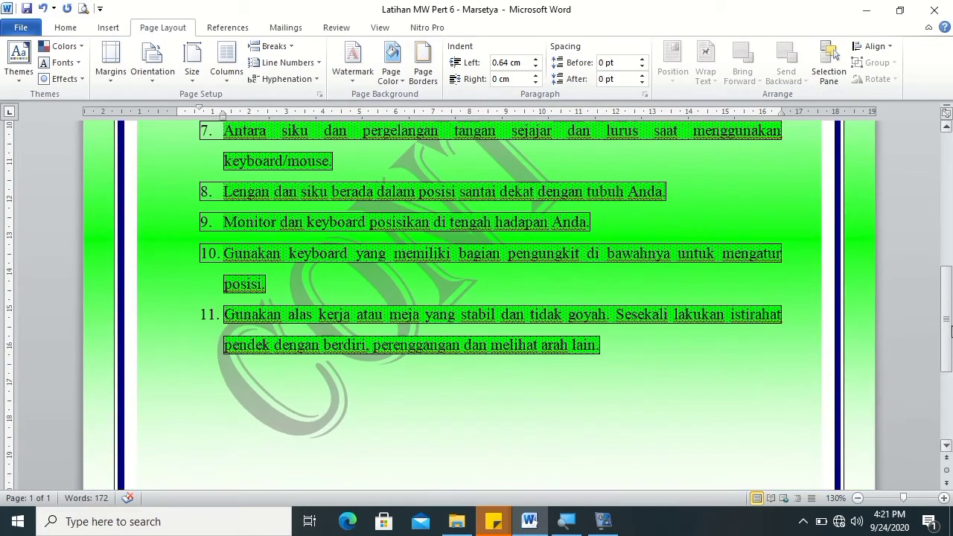
pyautogui.scroll(5, 776, 231)
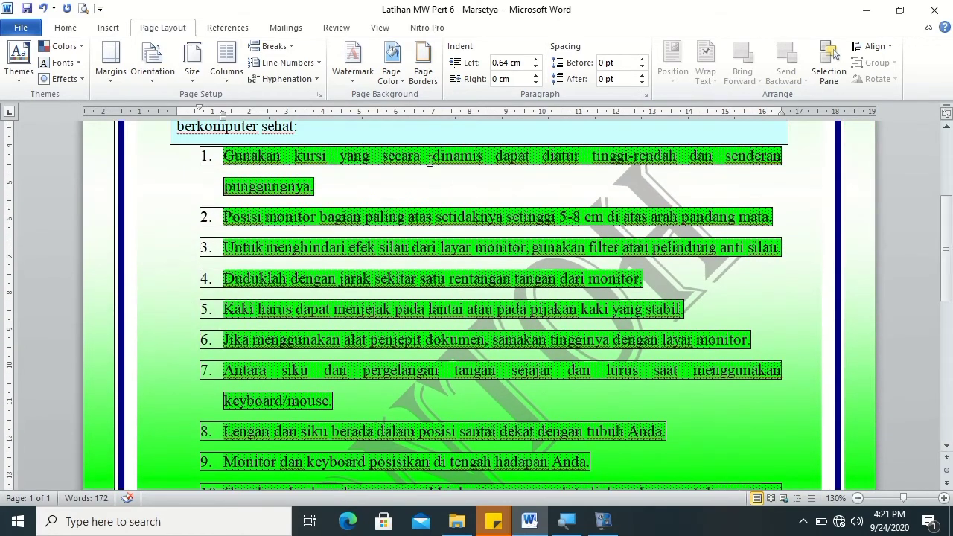
# Step: Open the custom watermark settings, switch to a picture watermark and start selecting its picture
pyautogui.click(351, 83)
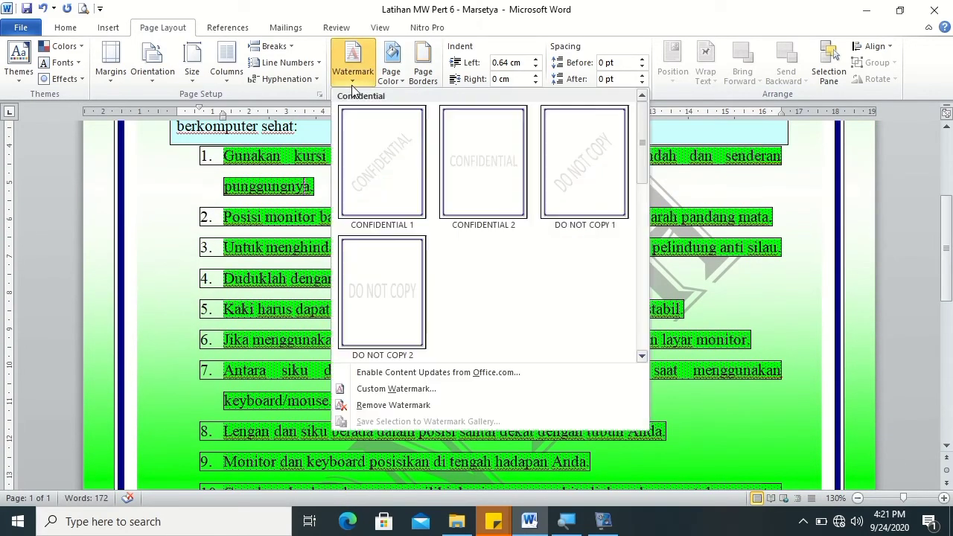
pyautogui.click(409, 388)
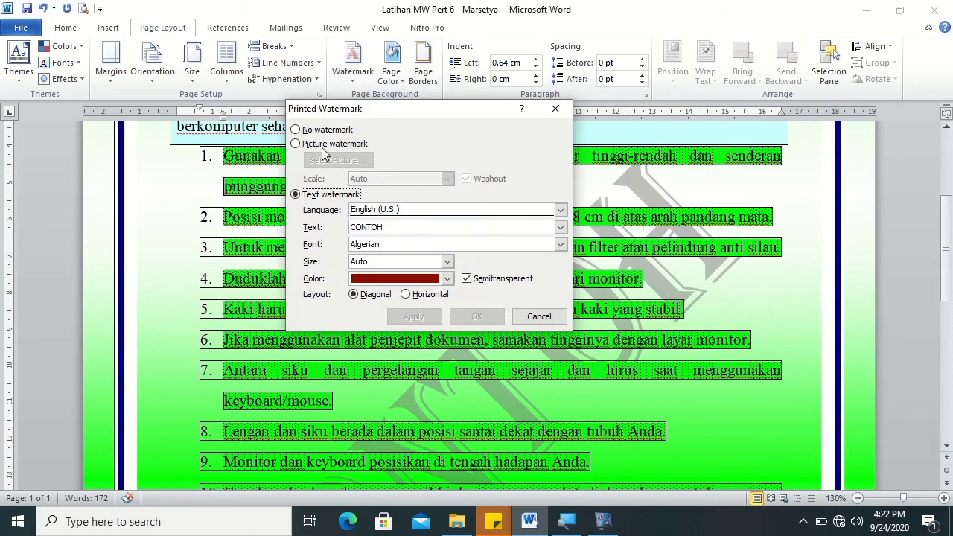
pyautogui.click(321, 131)
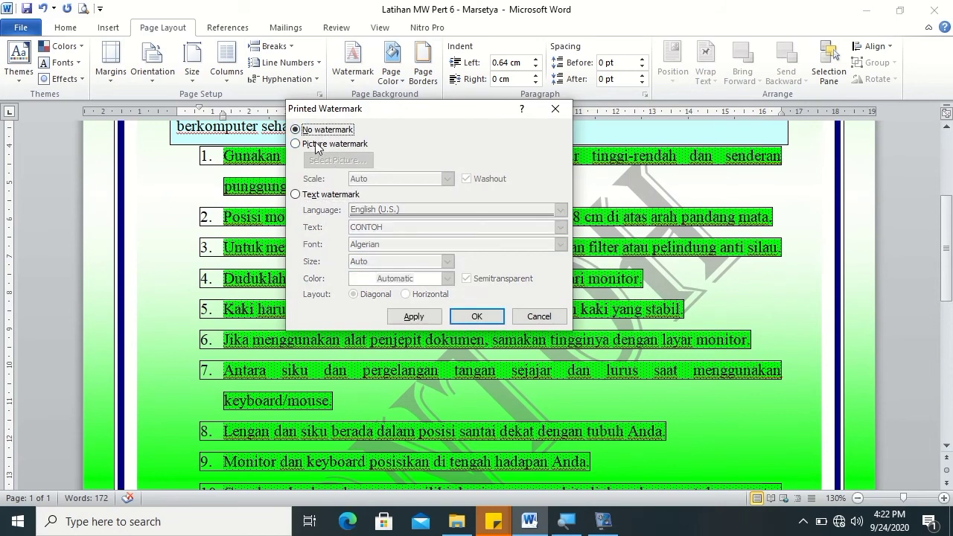
pyautogui.click(318, 144)
pyautogui.click(330, 165)
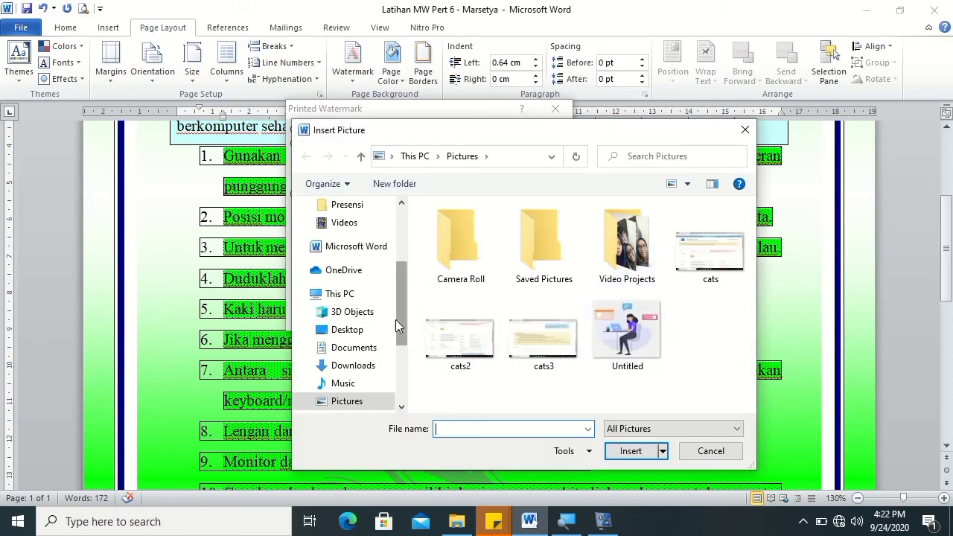
# Step: Insert IMG_20200916_155542 from the Documents folder as the watermark picture and apply it to the page
pyautogui.click(363, 350)
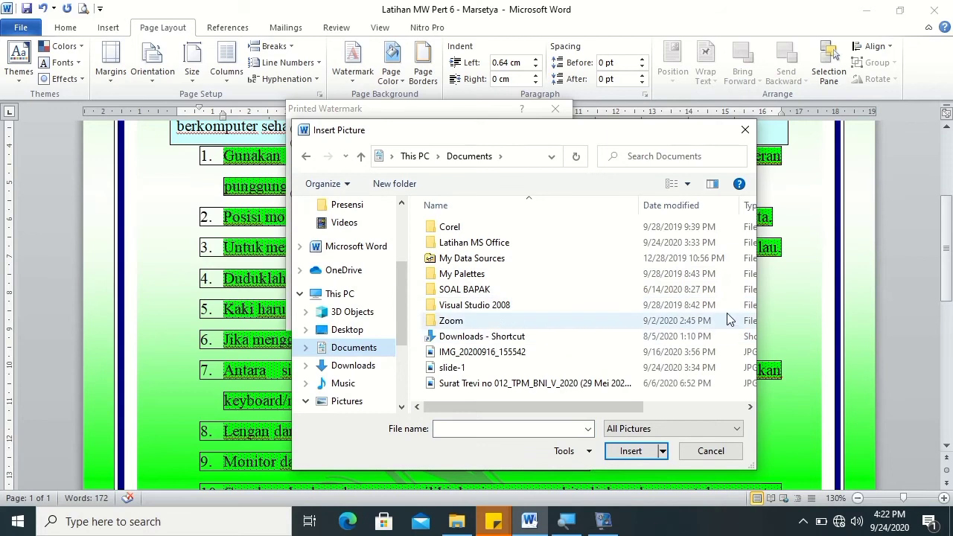
pyautogui.click(749, 406)
pyautogui.moveTo(640, 408); pyautogui.dragTo(521, 412)
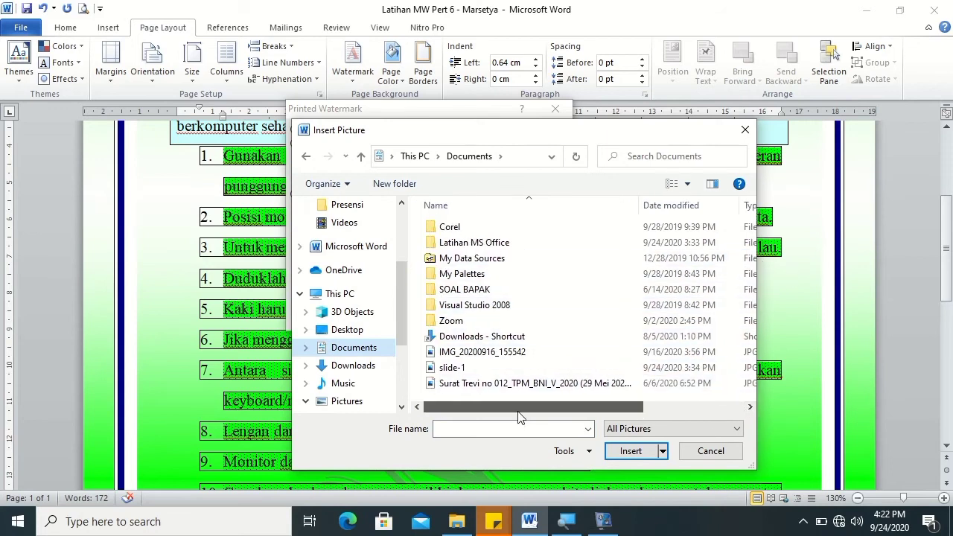
pyautogui.click(533, 355)
pyautogui.click(630, 451)
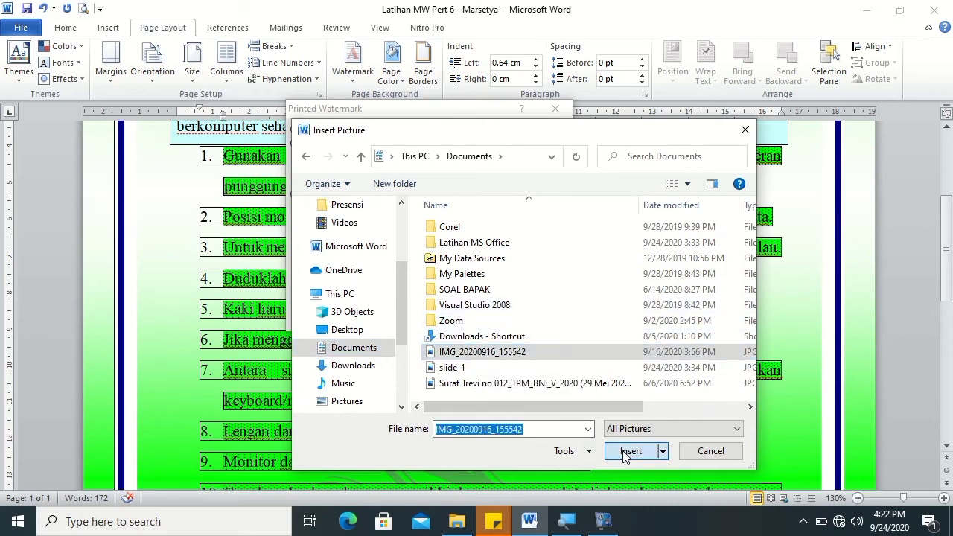
pyautogui.click(416, 317)
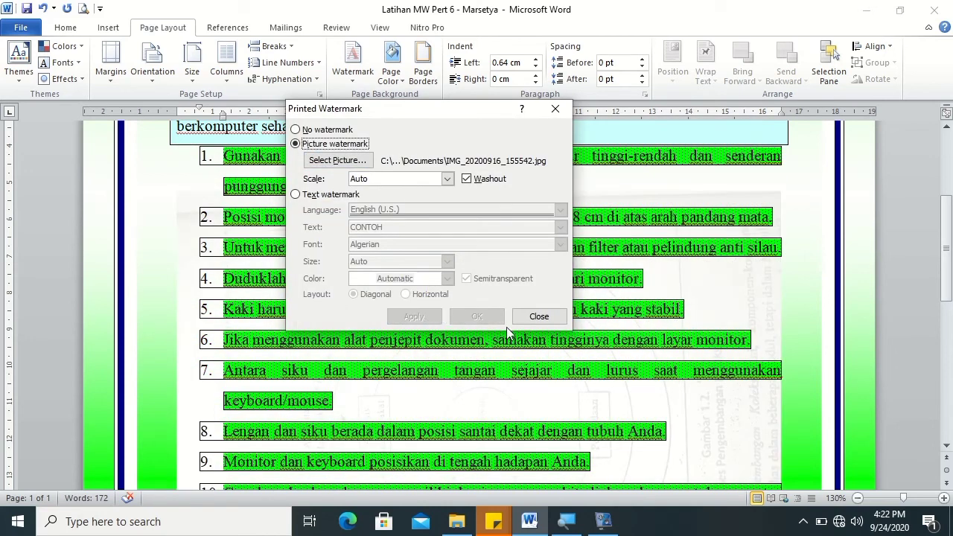
# Step: Replace the watermark picture with slide-1 from the Documents folder and apply it to the page
pyautogui.click(358, 164)
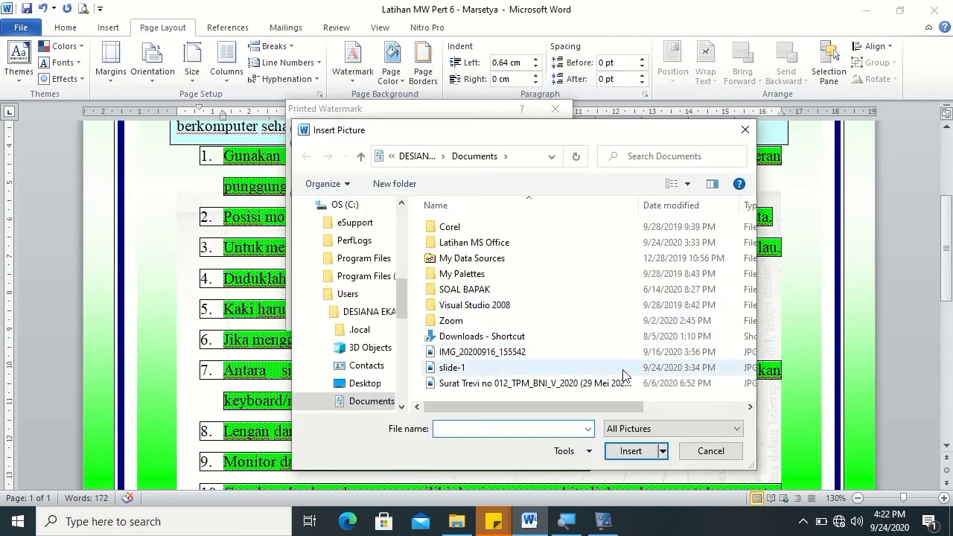
pyautogui.moveTo(588, 403); pyautogui.dragTo(521, 408)
pyautogui.moveTo(403, 305); pyautogui.dragTo(414, 341)
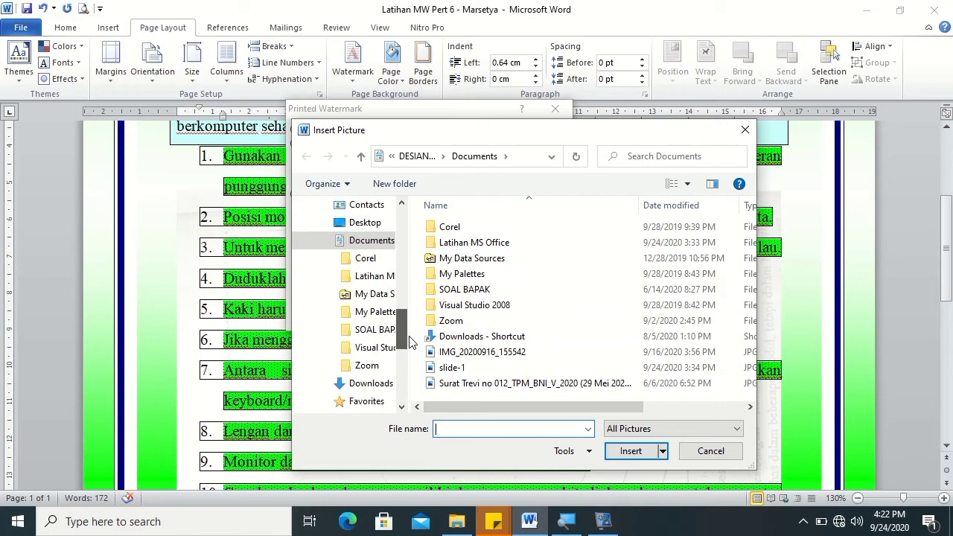
pyautogui.click(378, 250)
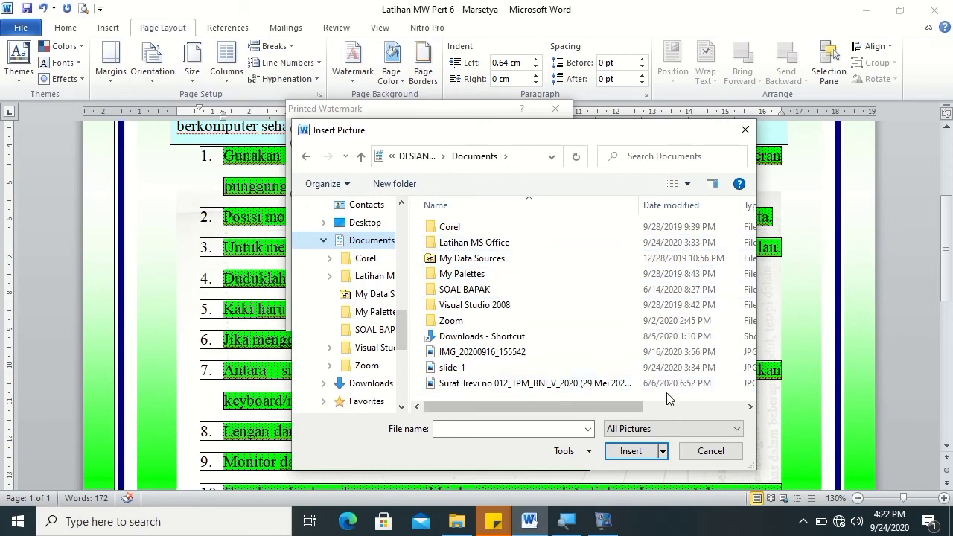
pyautogui.click(532, 372)
pyautogui.click(619, 452)
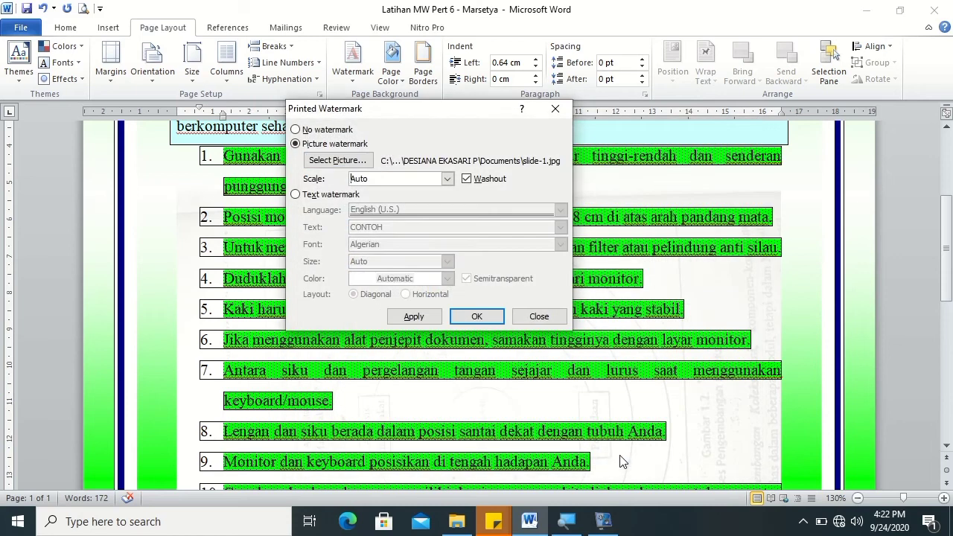
pyautogui.click(425, 318)
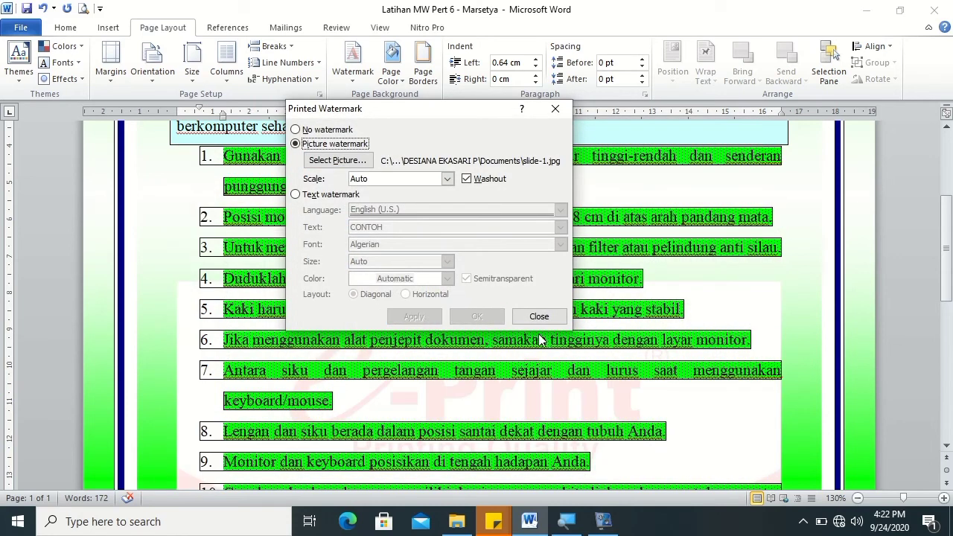
# Step: Move the watermark settings aside to reveal the page, turn off Washout for the picture and apply the change
pyautogui.moveTo(419, 118); pyautogui.dragTo(699, 125)
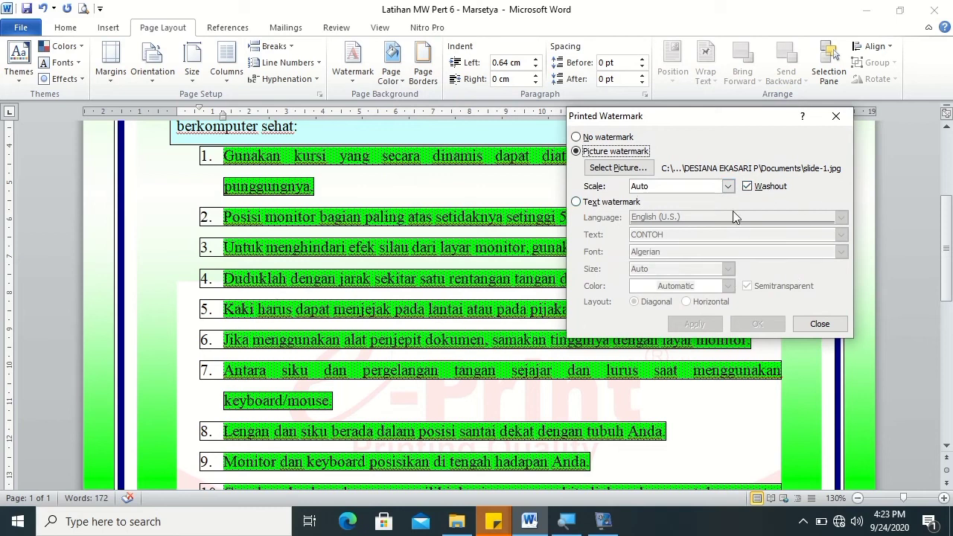
pyautogui.click(747, 186)
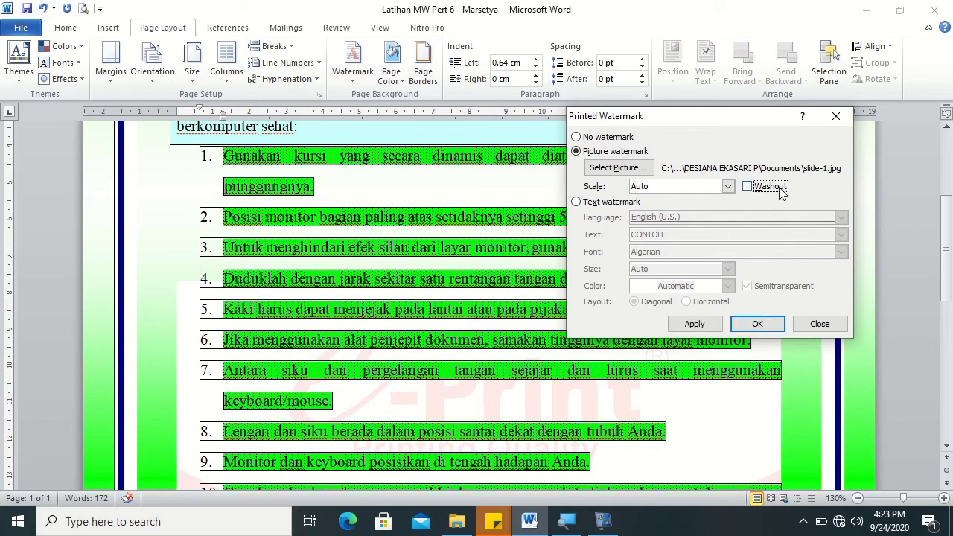
pyautogui.click(696, 324)
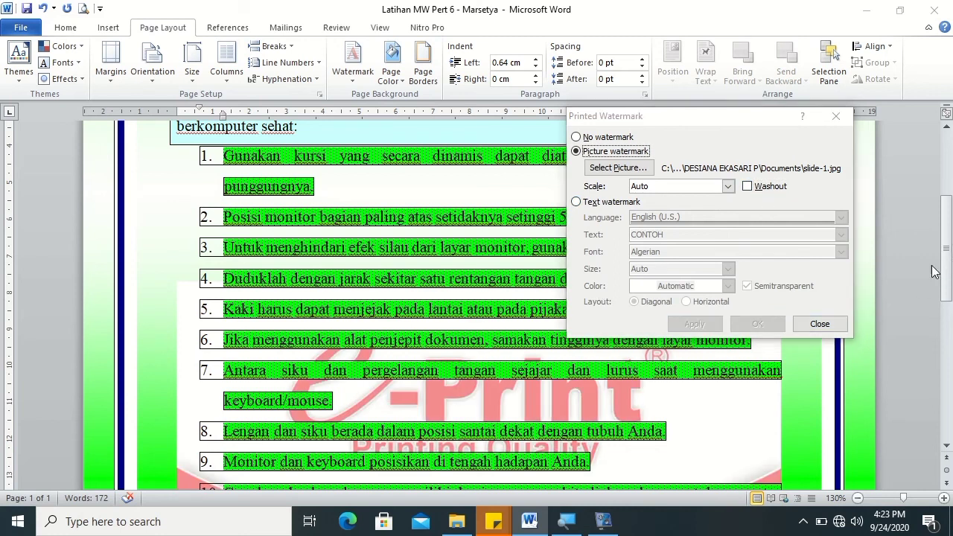
# Step: Set the picture watermark's scale to 150% and apply it
pyautogui.click(734, 189)
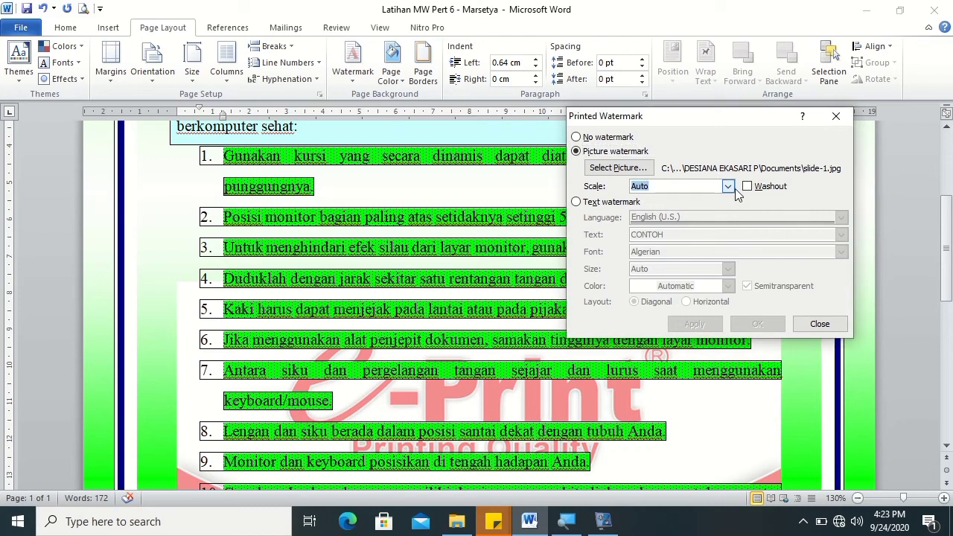
pyautogui.click(693, 228)
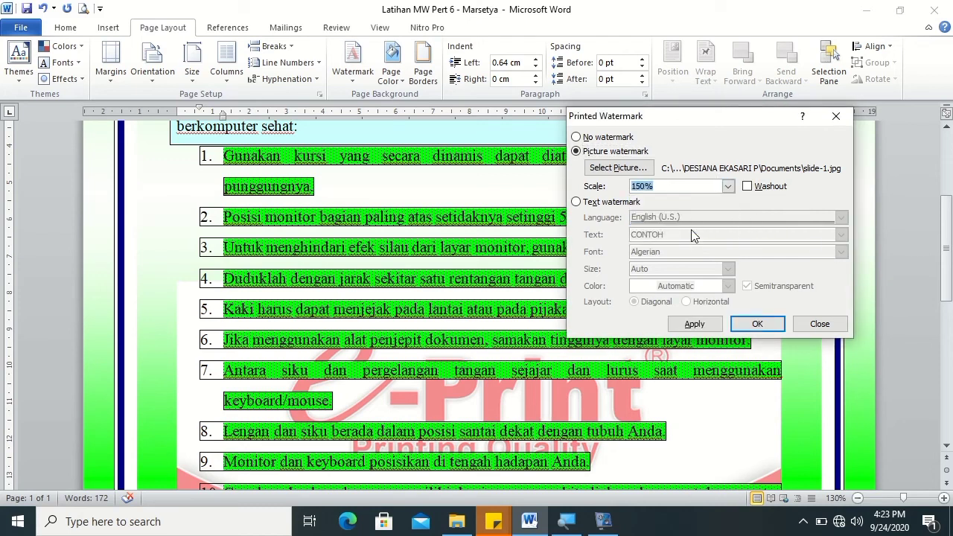
pyautogui.click(694, 325)
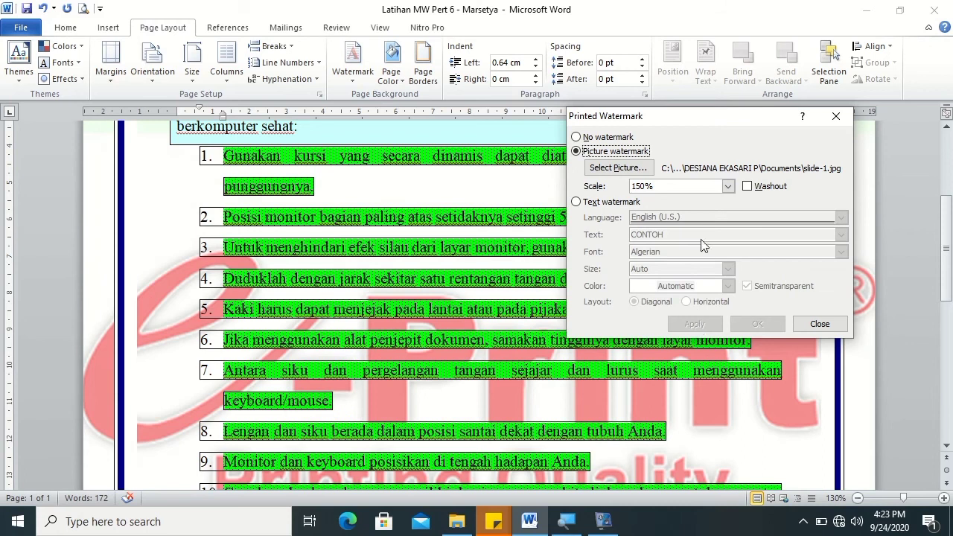
# Step: Set the picture watermark's scale to Auto, apply it, close the watermark settings and check the page
pyautogui.click(727, 192)
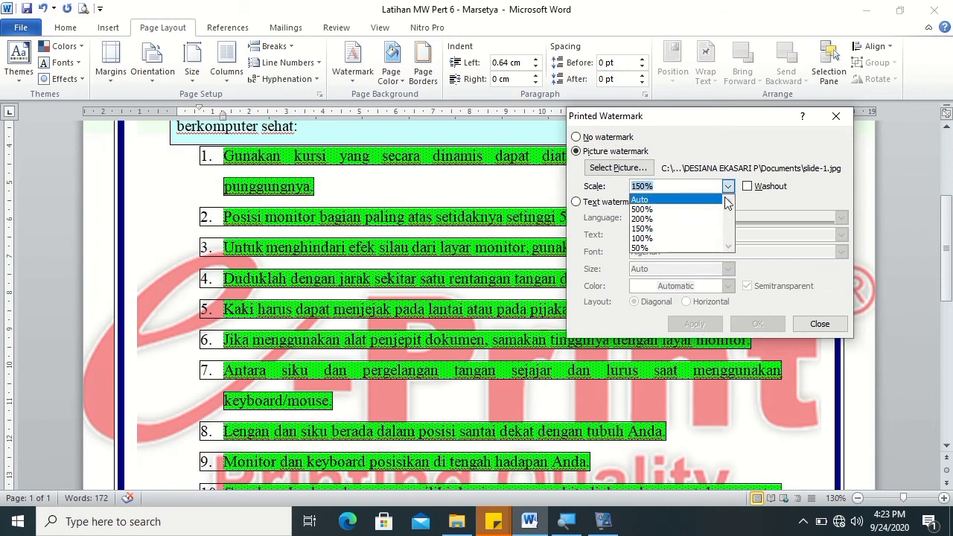
pyautogui.click(716, 197)
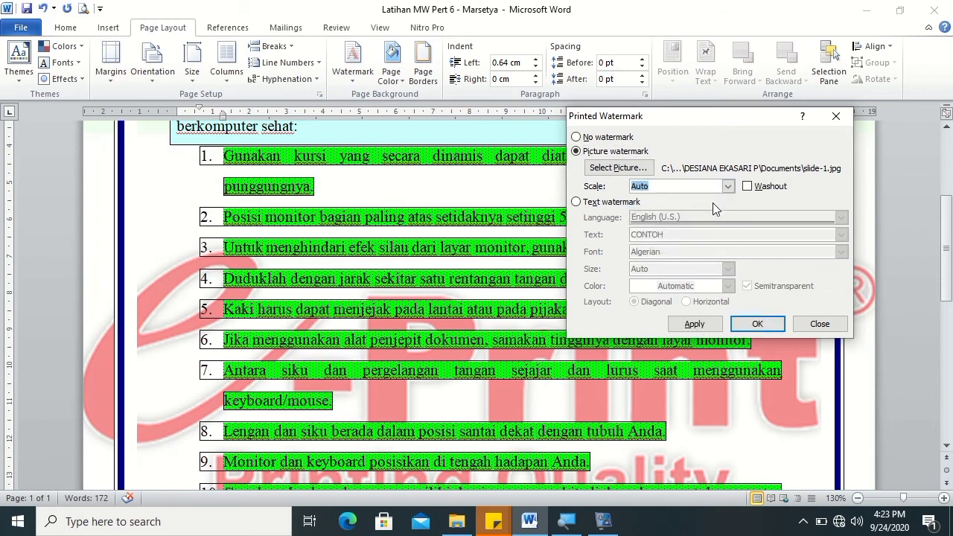
pyautogui.click(695, 325)
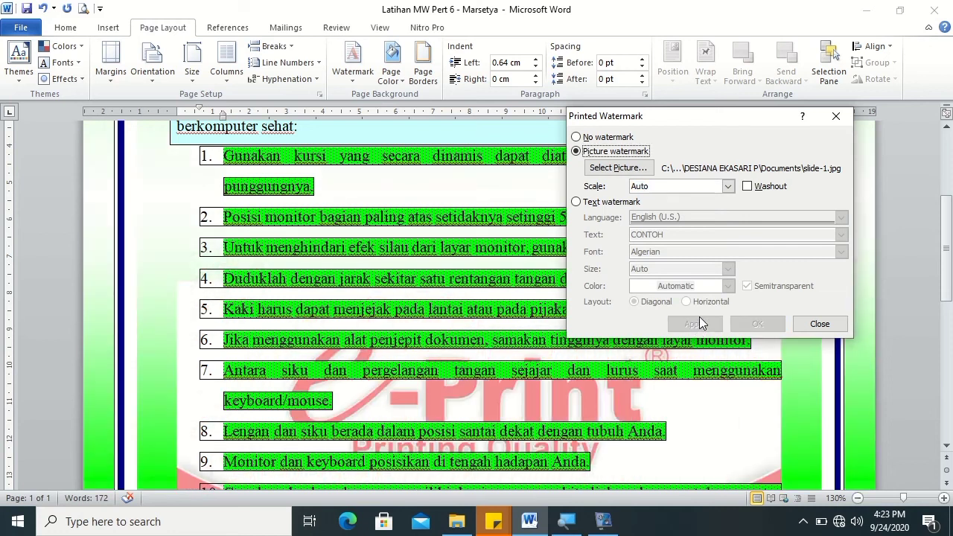
pyautogui.click(819, 323)
pyautogui.moveTo(946, 253); pyautogui.dragTo(948, 205)
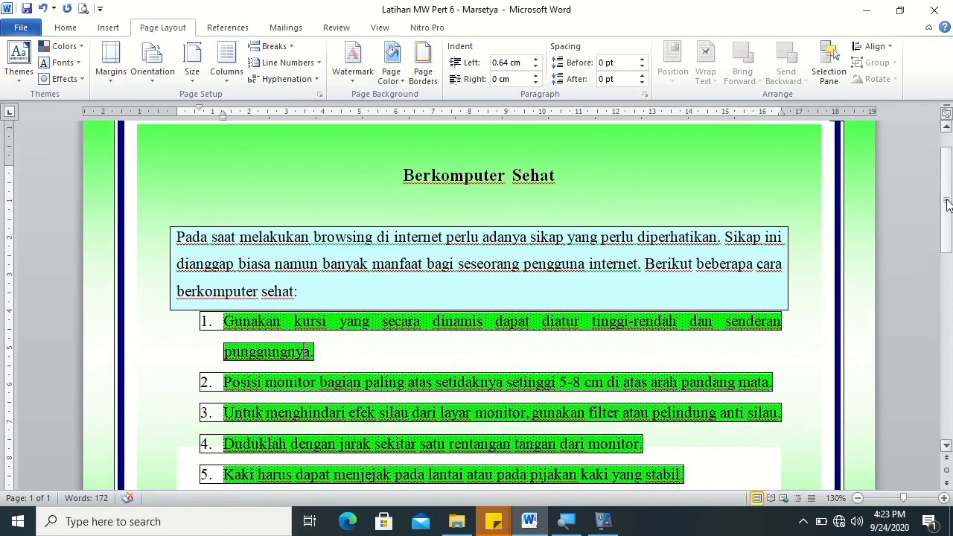